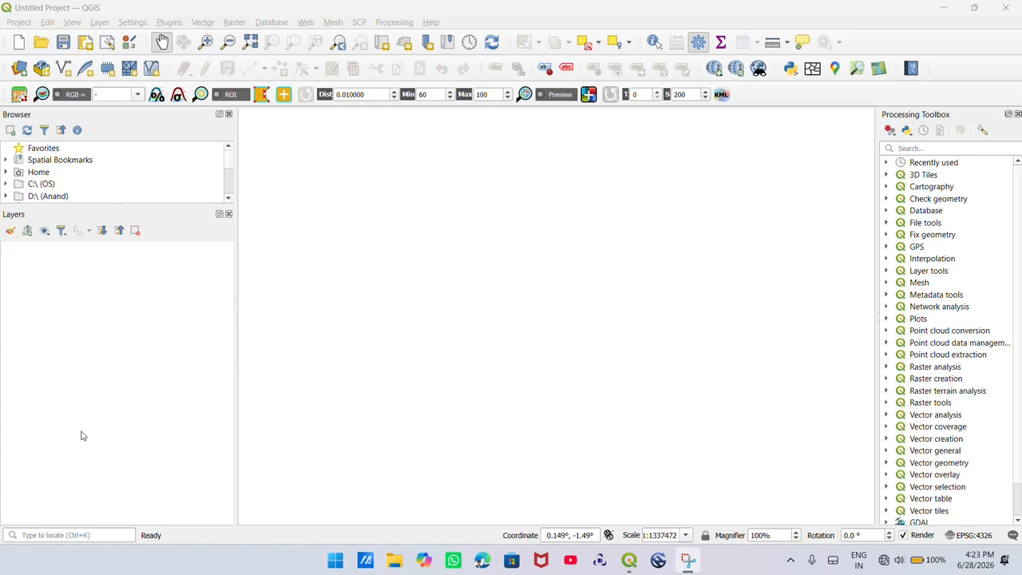
pyautogui.click(83, 436)
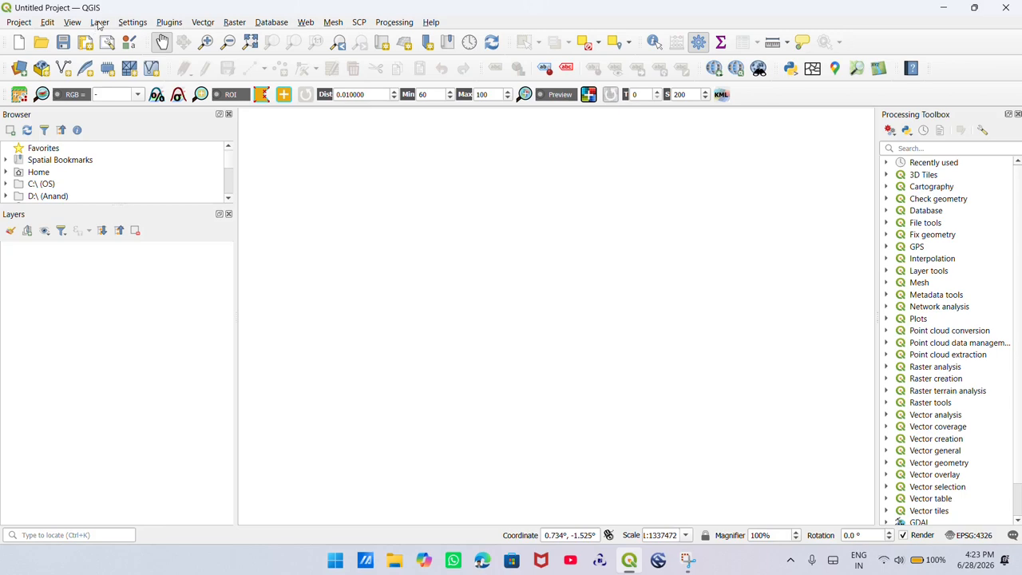
pyautogui.click(132, 21)
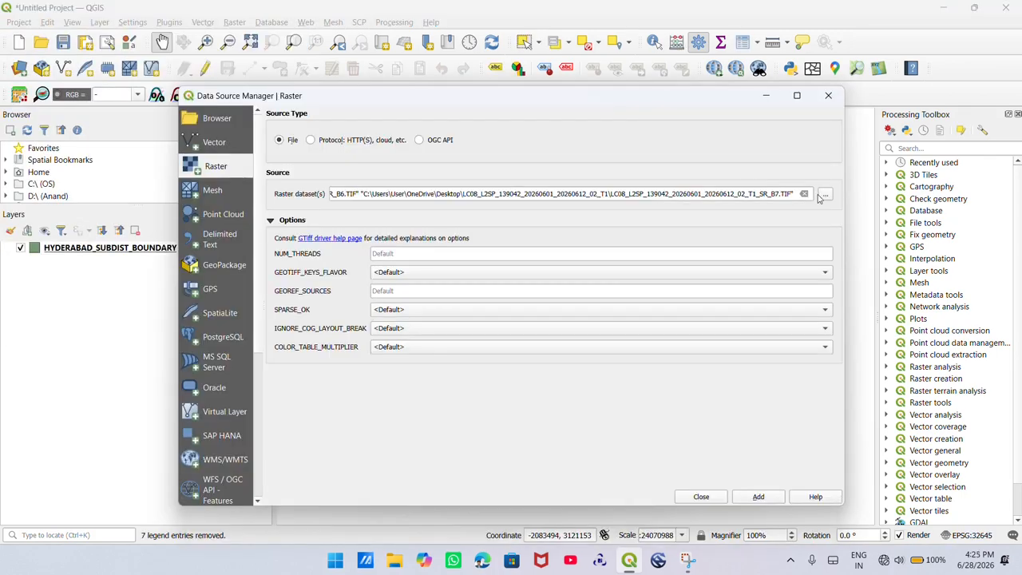
# Step: Browse for raster datasets in swce 444 excercise data > Raster > LC09_L2SP_144048_20240302_20240305_02_T1 > New folder
pyautogui.click(824, 194)
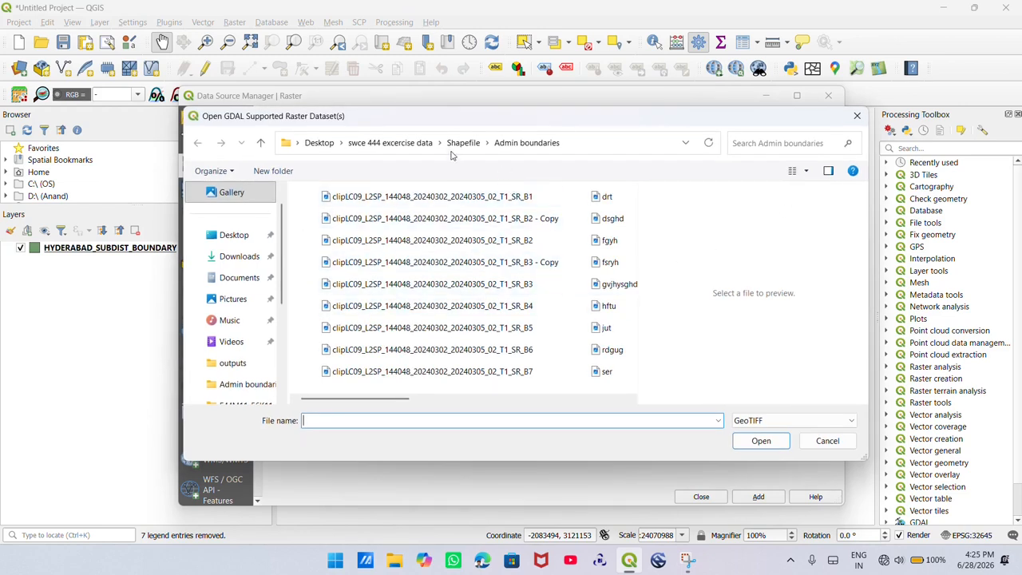
pyautogui.click(391, 143)
pyautogui.doubleClick(427, 233)
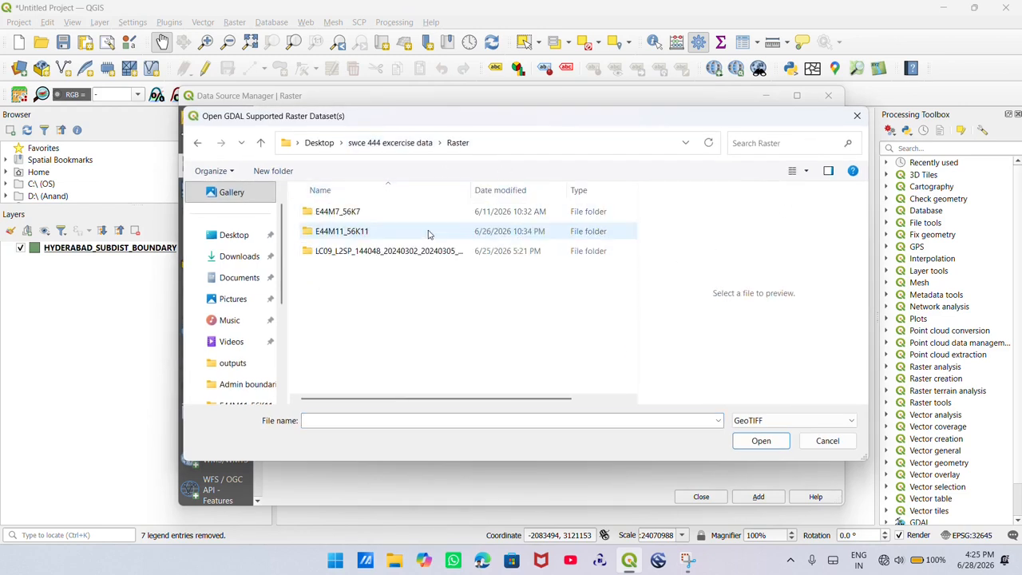
pyautogui.doubleClick(417, 252)
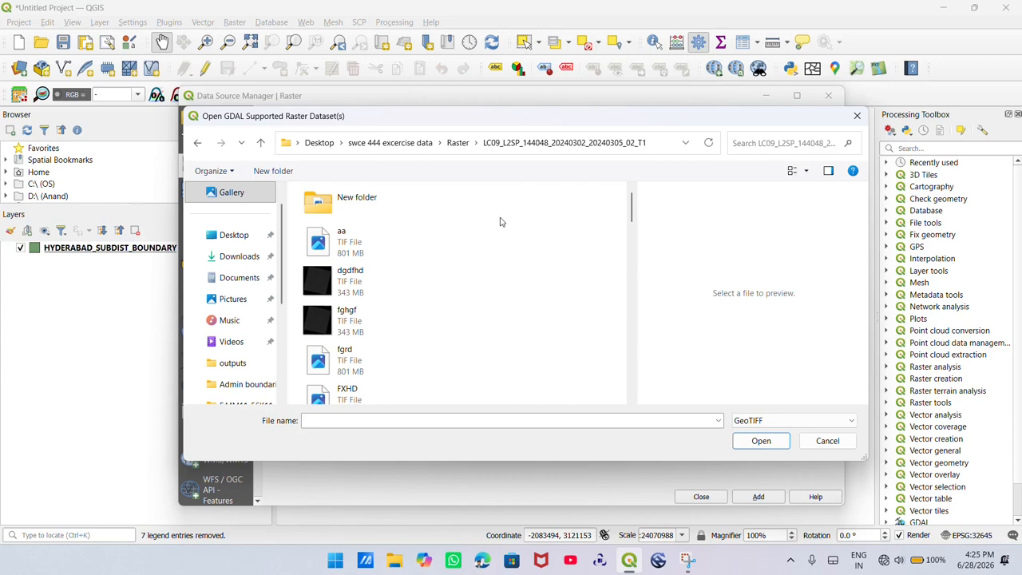
pyautogui.doubleClick(479, 209)
pyautogui.scroll(-3, 503, 280)
pyautogui.scroll(2, 503, 280)
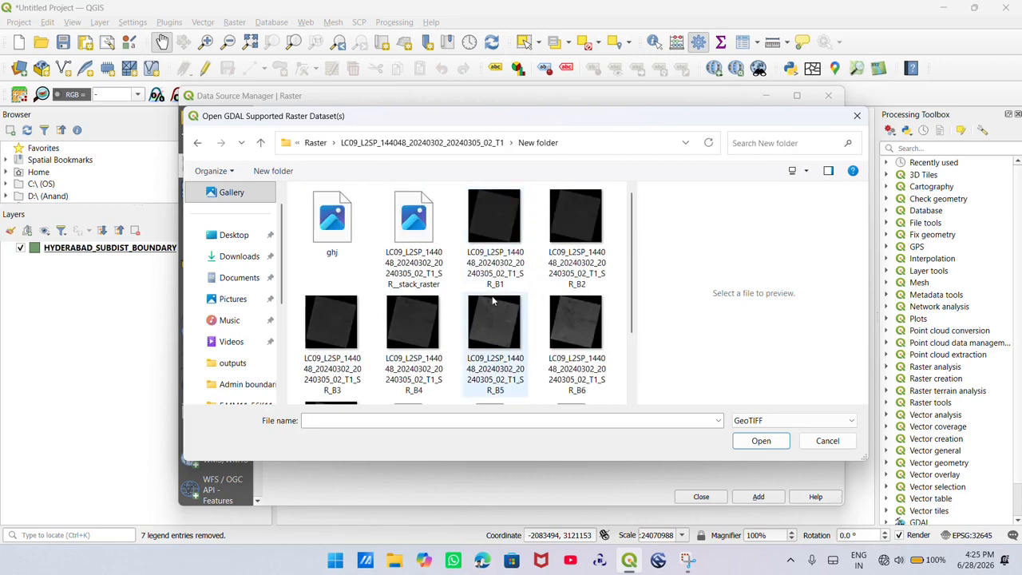
# Step: Add the Landsat 9 rasters LC09_L2SP_144048_20240302_20240305_02_T1_SR_B1 through SR_B7 as layers
pyautogui.click(503, 267)
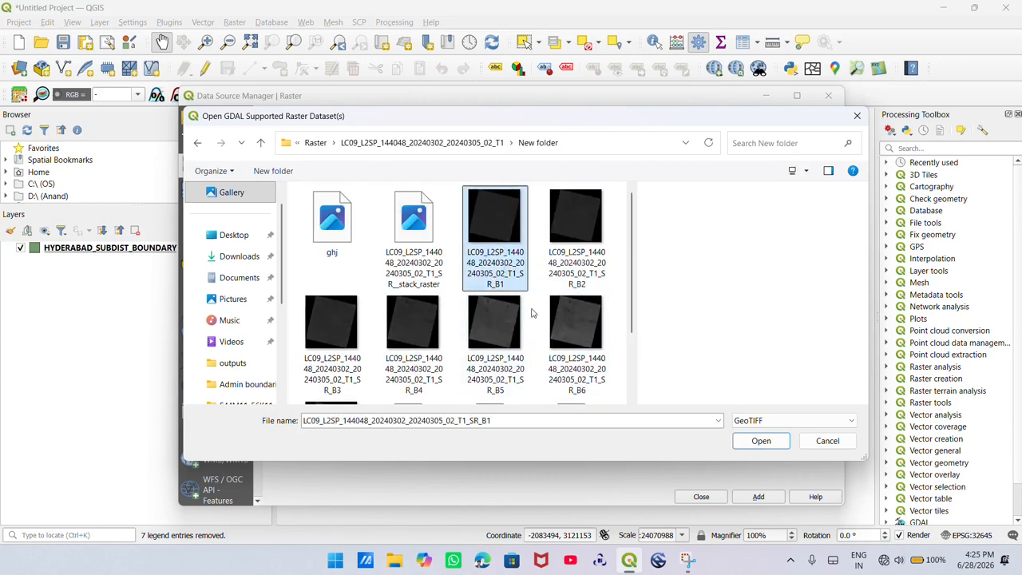
pyautogui.scroll(-2, 533, 313)
pyautogui.keyDown('shift'); pyautogui.click(356, 343); pyautogui.keyUp('shift')
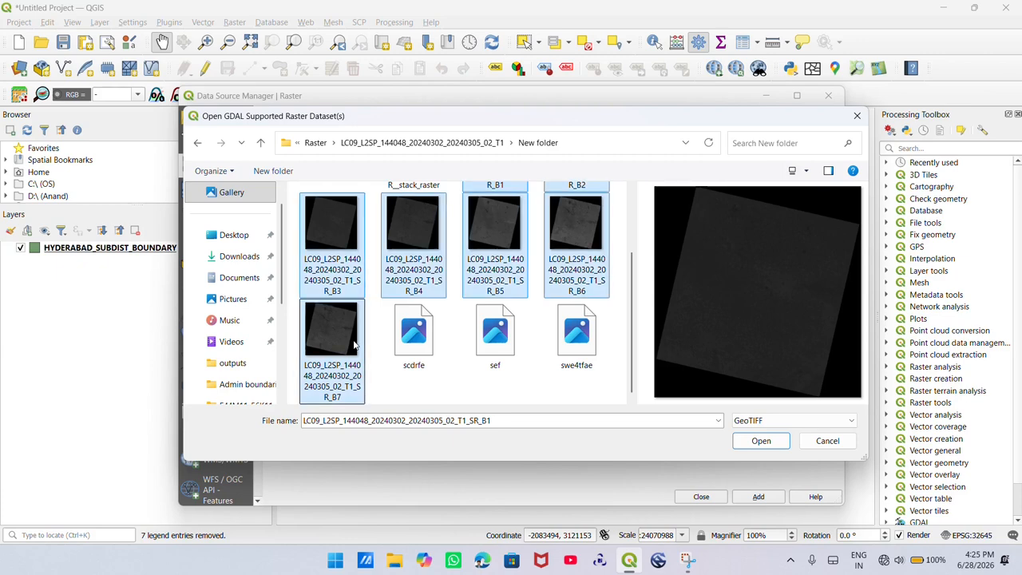
pyautogui.click(759, 438)
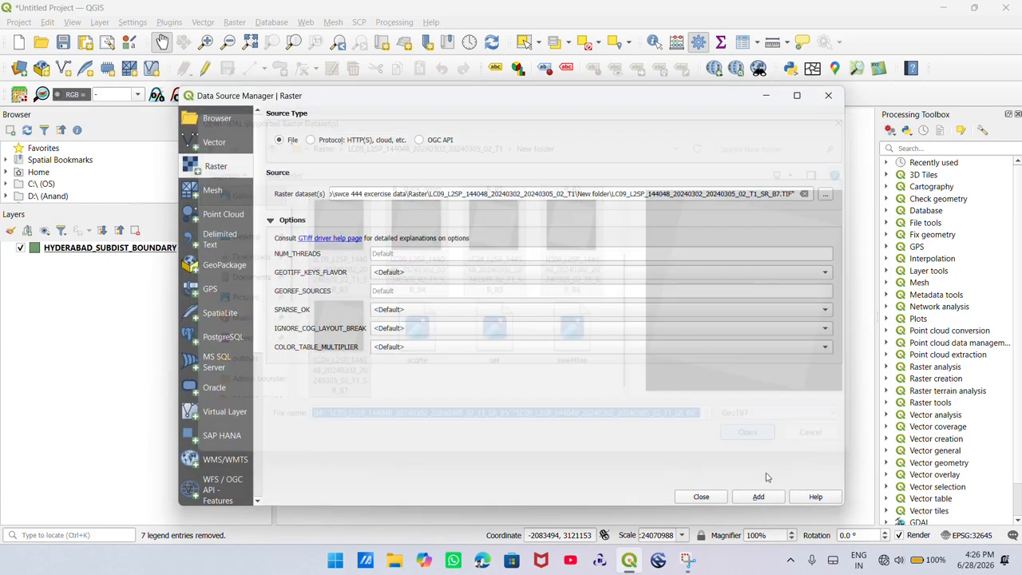
pyautogui.click(758, 496)
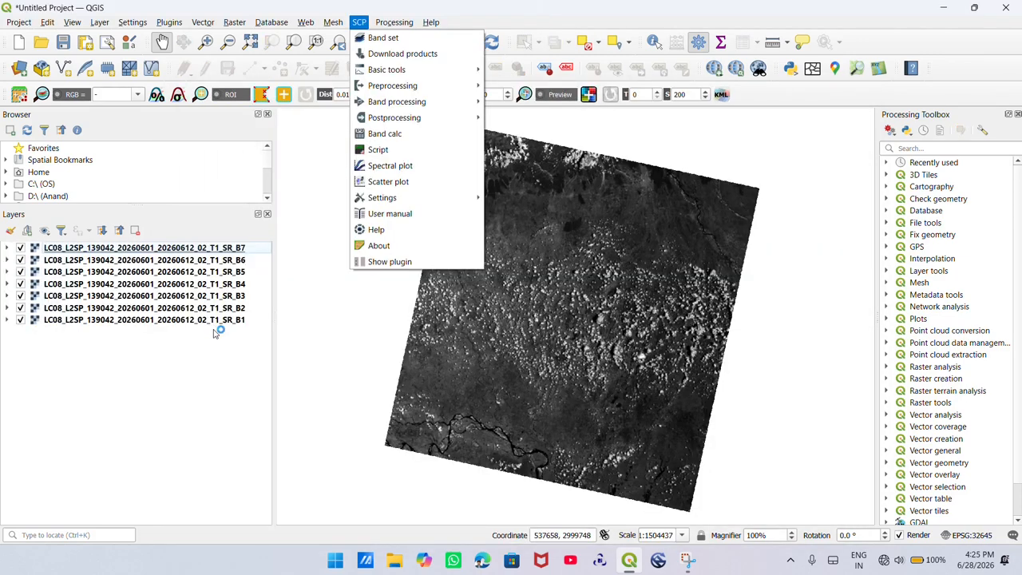
# Step: Add HYDERABAD_SUBDIST_BOUNDARY.shp from the Admin boundaries folder as a vector layer
pyautogui.click(210, 358)
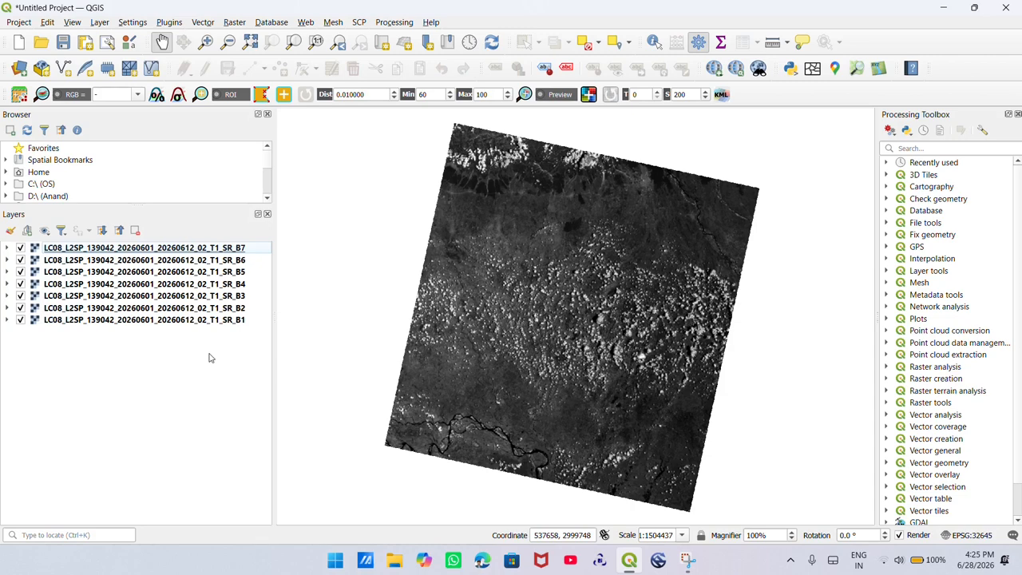
pyautogui.hotkey('ctrl', 'shift', 'v')
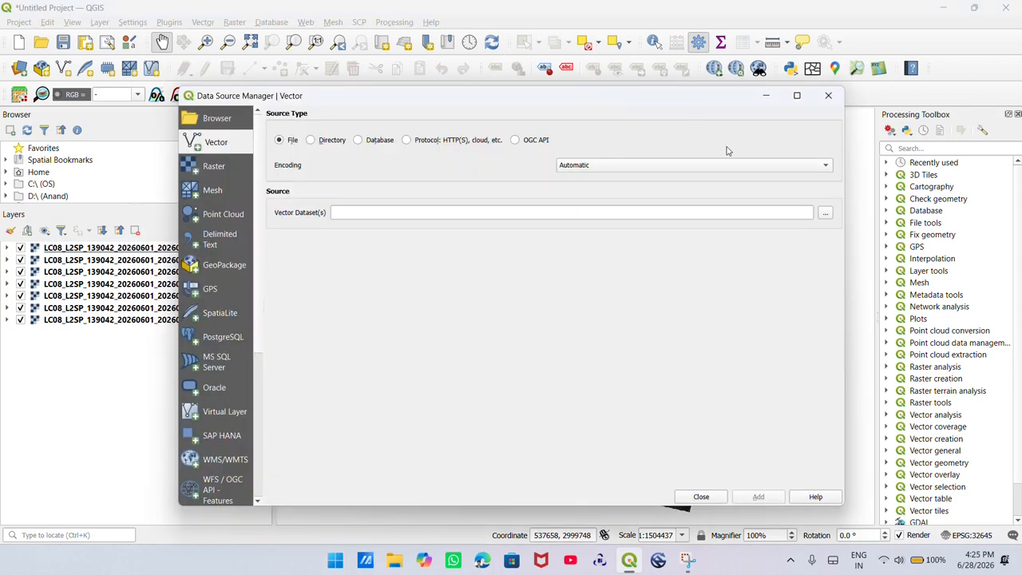
pyautogui.click(825, 212)
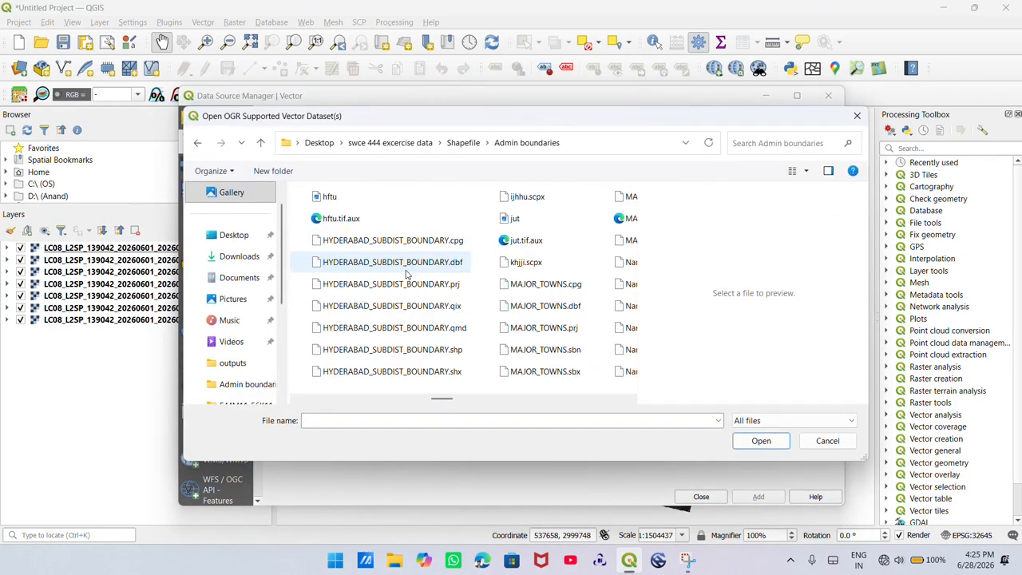
pyautogui.click(423, 349)
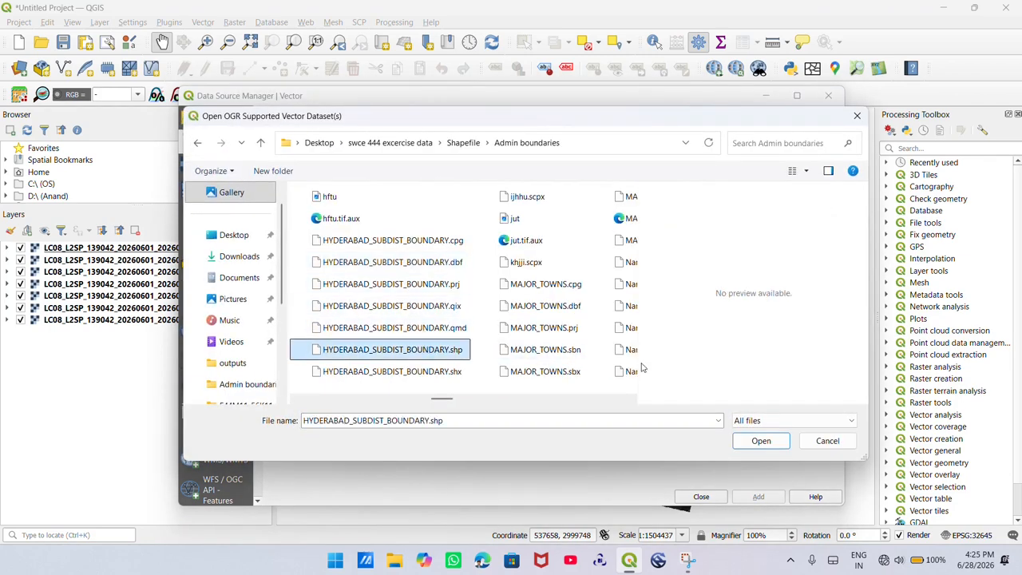
pyautogui.click(759, 440)
pyautogui.click(758, 497)
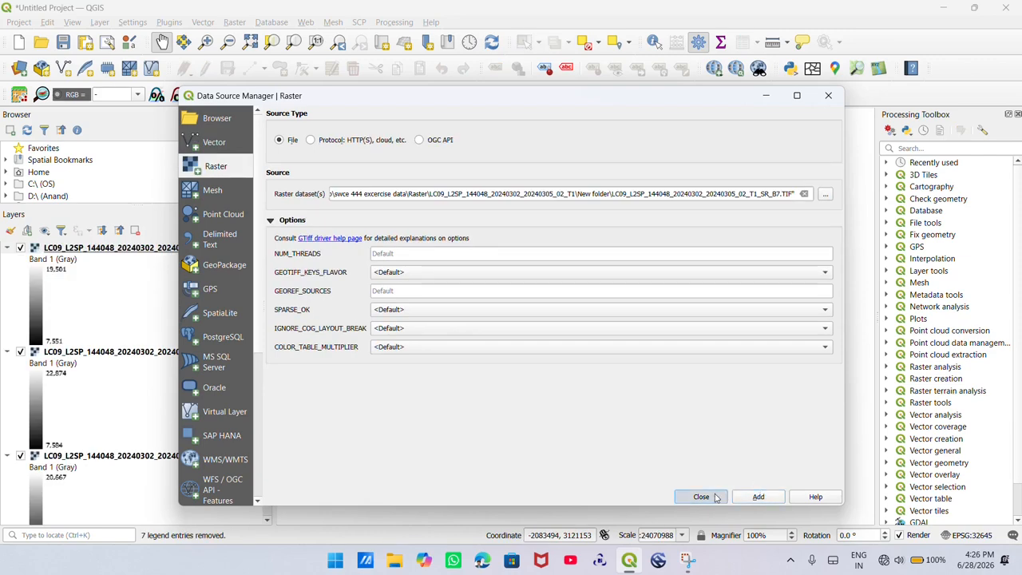
# Step: Close the data source dialog, collapse all layer legends and move the Hyderabad boundary layer above the raster bands
pyautogui.click(701, 497)
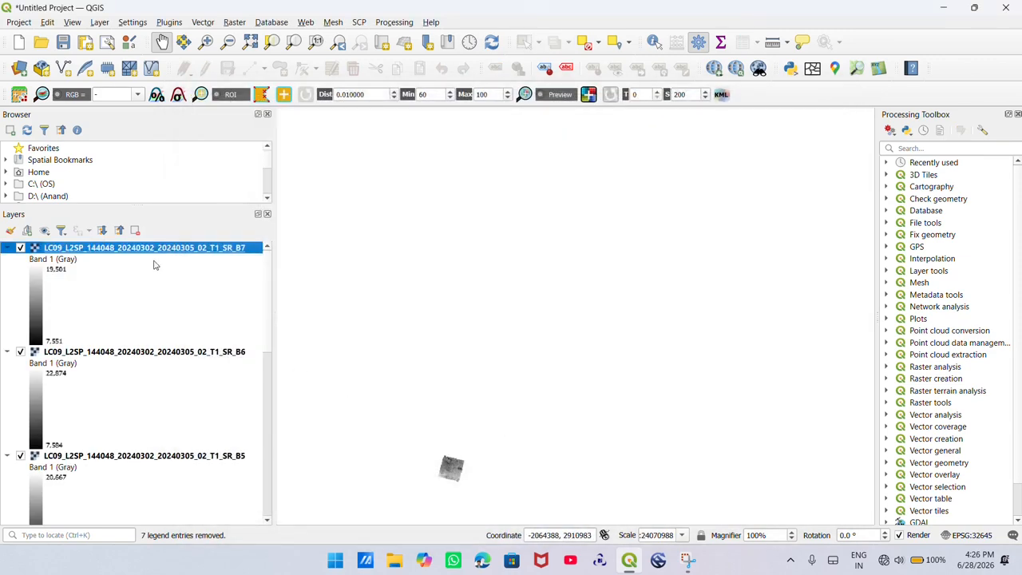
pyautogui.click(119, 230)
pyautogui.click(134, 375)
pyautogui.moveTo(126, 336); pyautogui.dragTo(125, 252)
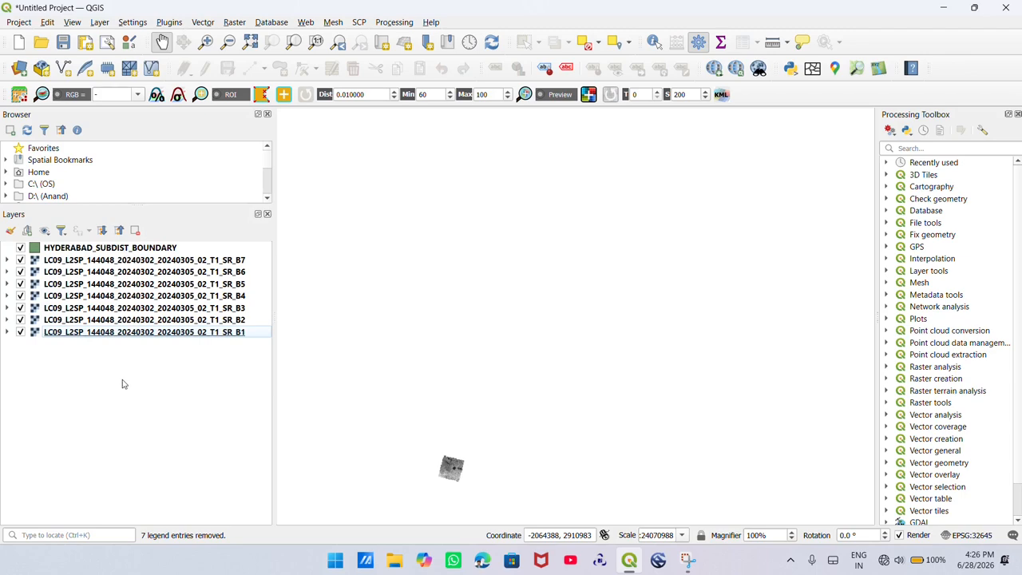
# Step: Add all seven LC09 surface reflectance bands, B1 to B7, to band set 1 of the Semi-Automatic Classification Plugin
pyautogui.click(361, 22)
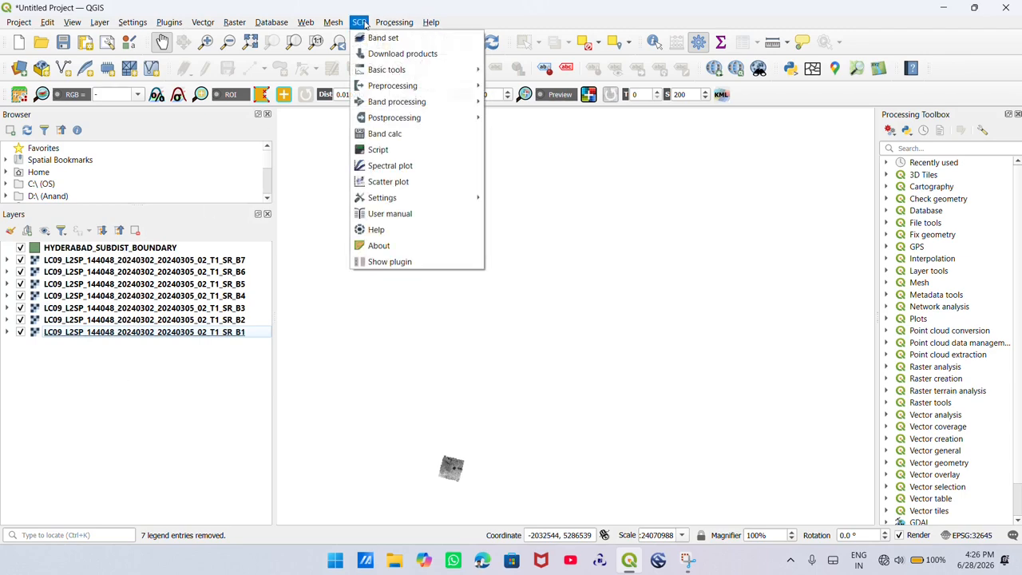
pyautogui.click(369, 38)
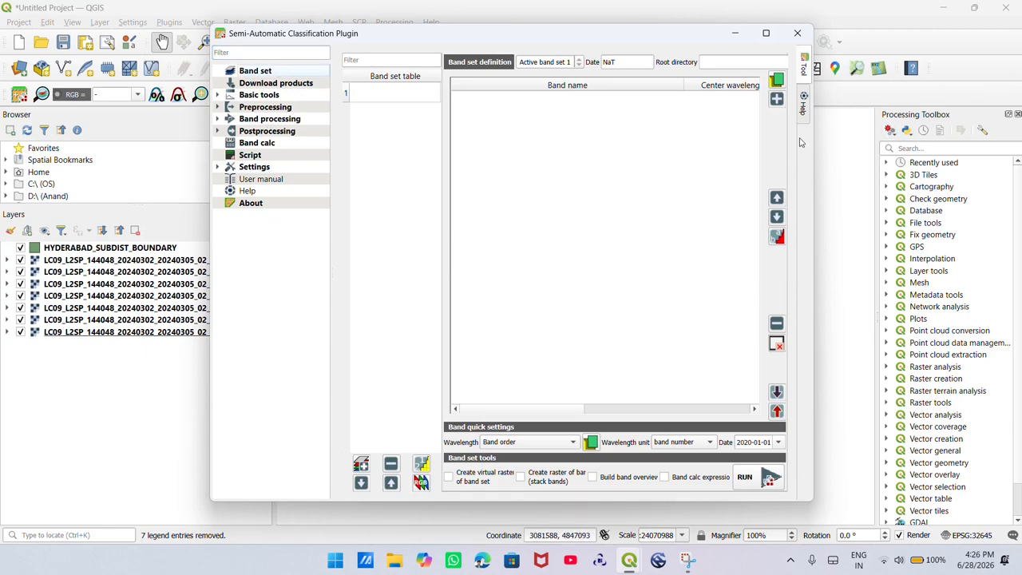
pyautogui.click(776, 98)
pyautogui.click(697, 263)
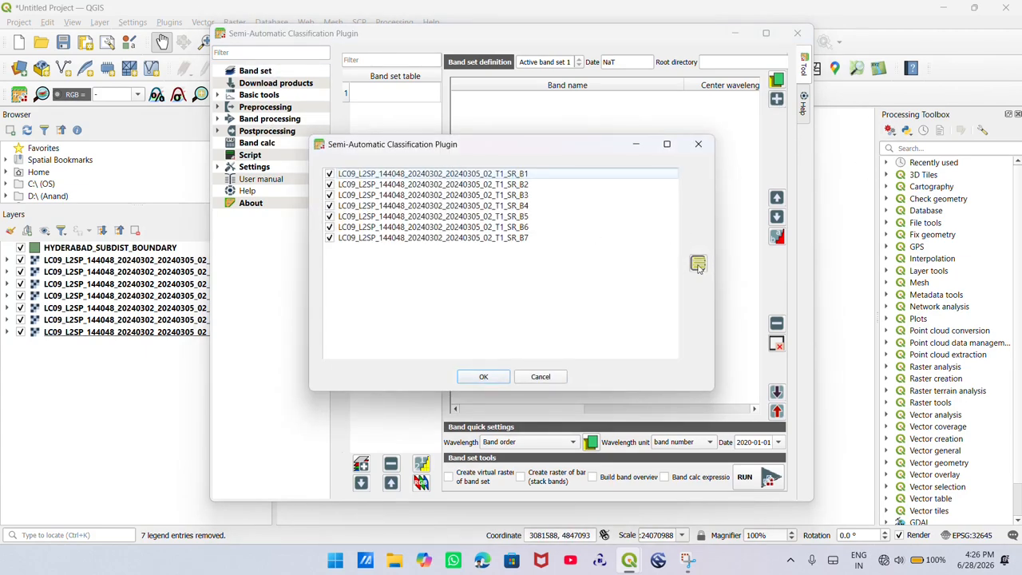
pyautogui.click(483, 376)
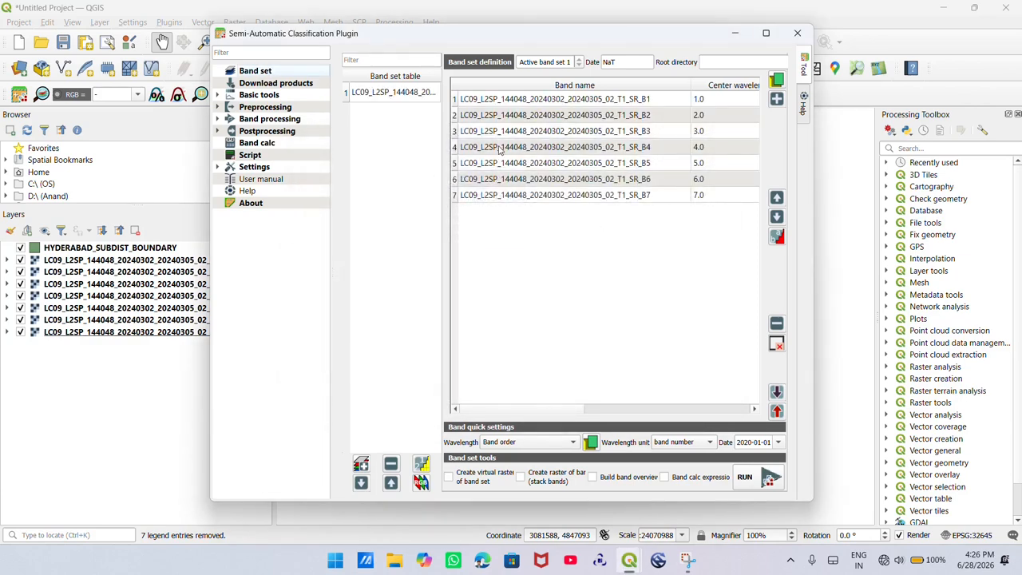
pyautogui.click(408, 93)
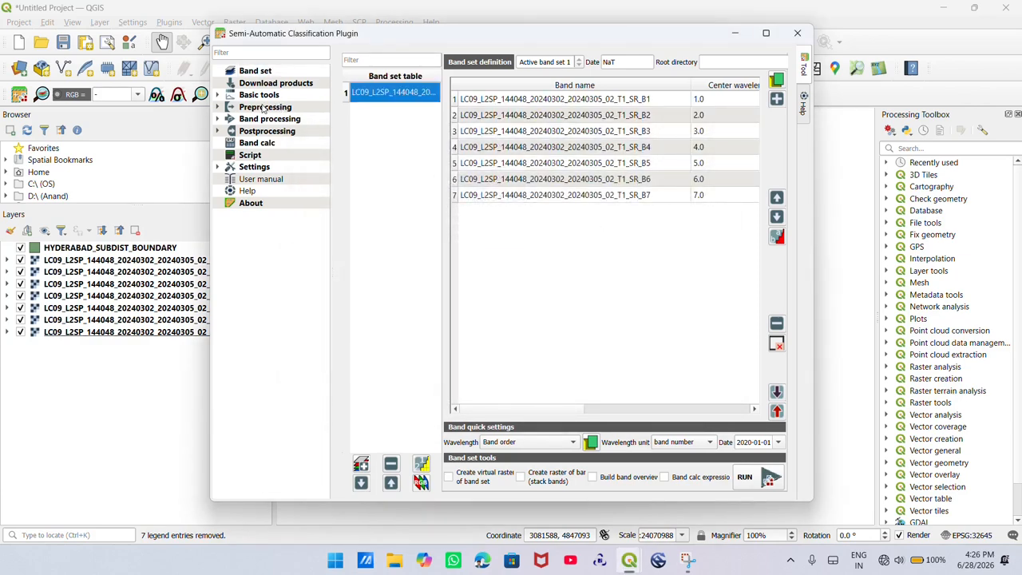
# Step: Set up Clip raster bands to clip with the HYDERABAD_SUBDIST_BOUNDARY vector and create virtual raster output
pyautogui.click(216, 108)
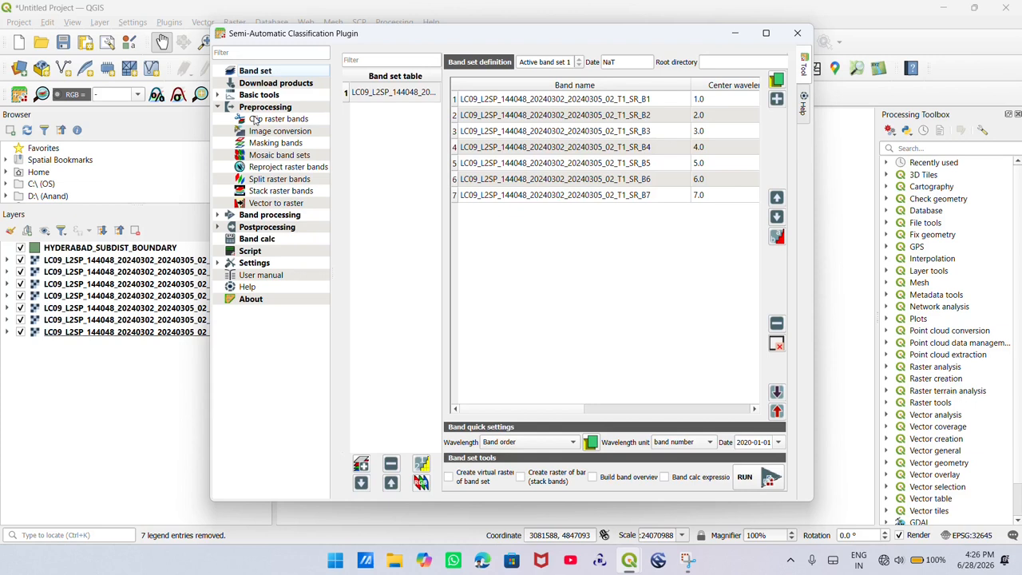
pyautogui.click(255, 120)
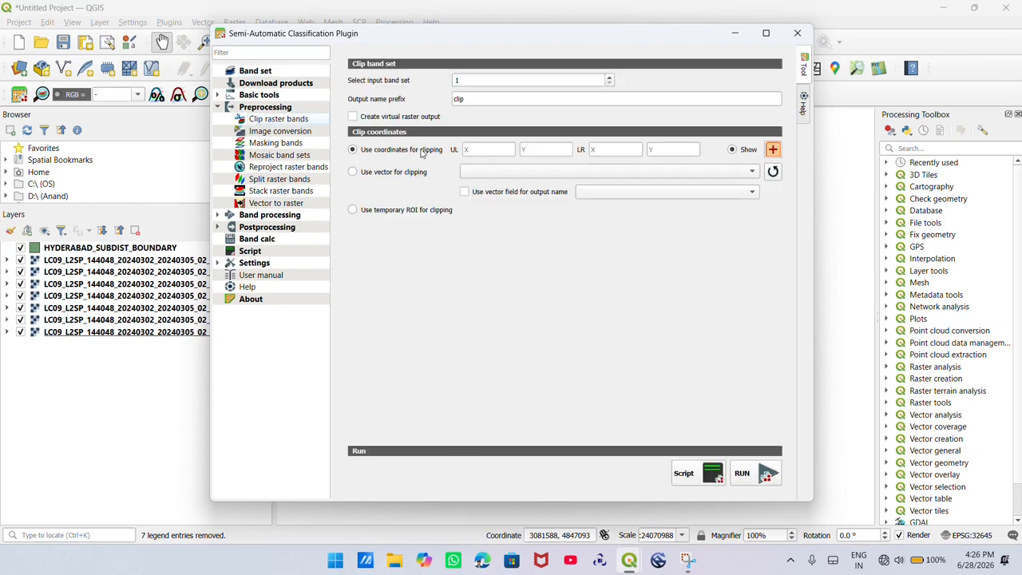
pyautogui.click(401, 172)
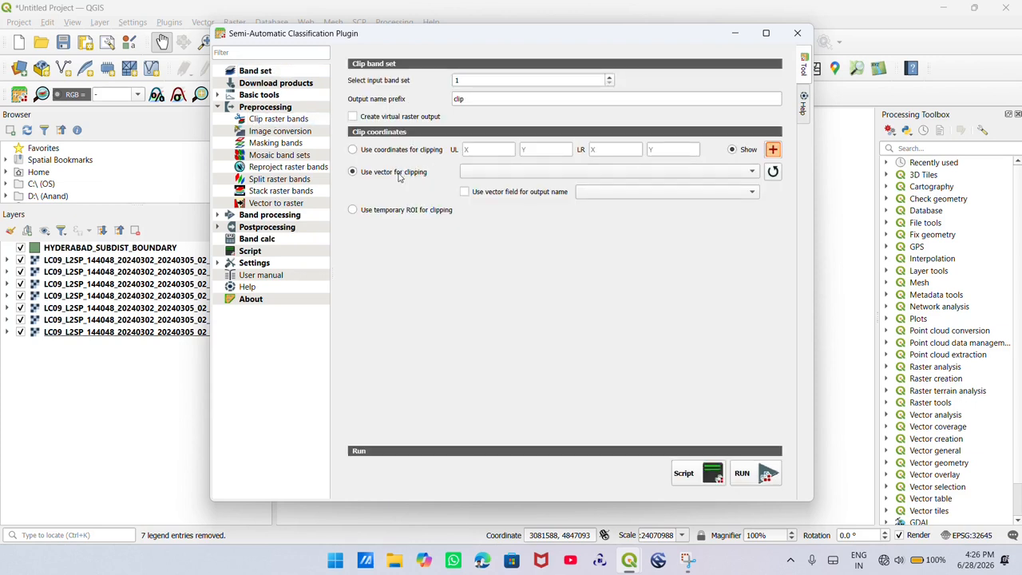
pyautogui.click(771, 172)
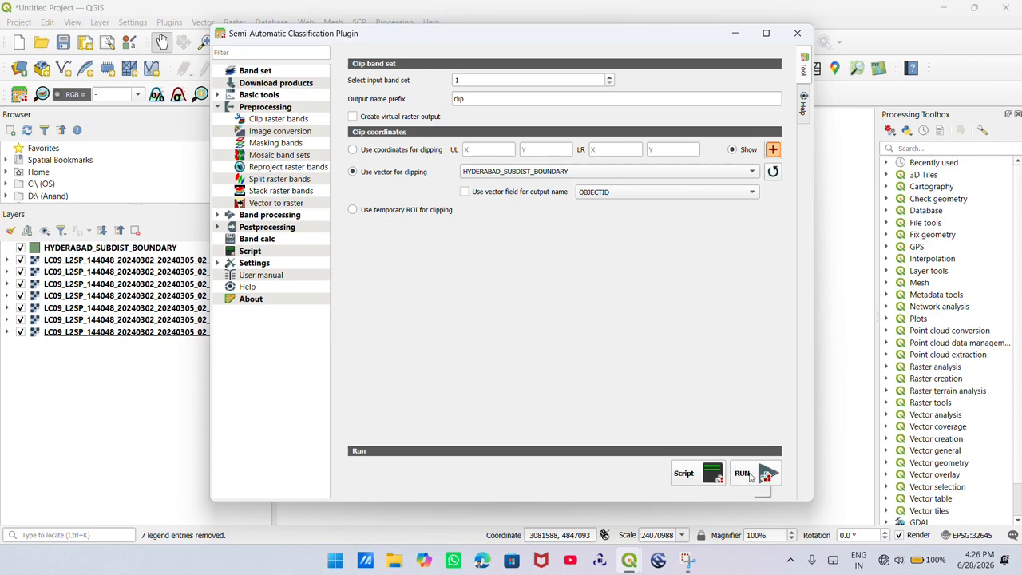
pyautogui.click(395, 118)
# Step: Run the band clipping with Desktop > my work as the output folder and close the plugin window
pyautogui.click(743, 473)
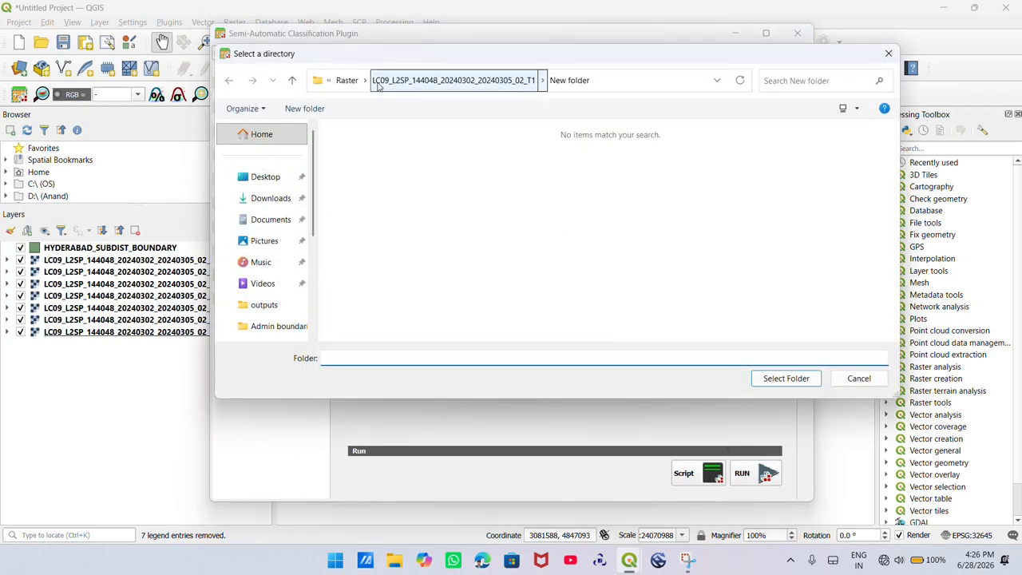
pyautogui.click(348, 81)
pyautogui.click(348, 81)
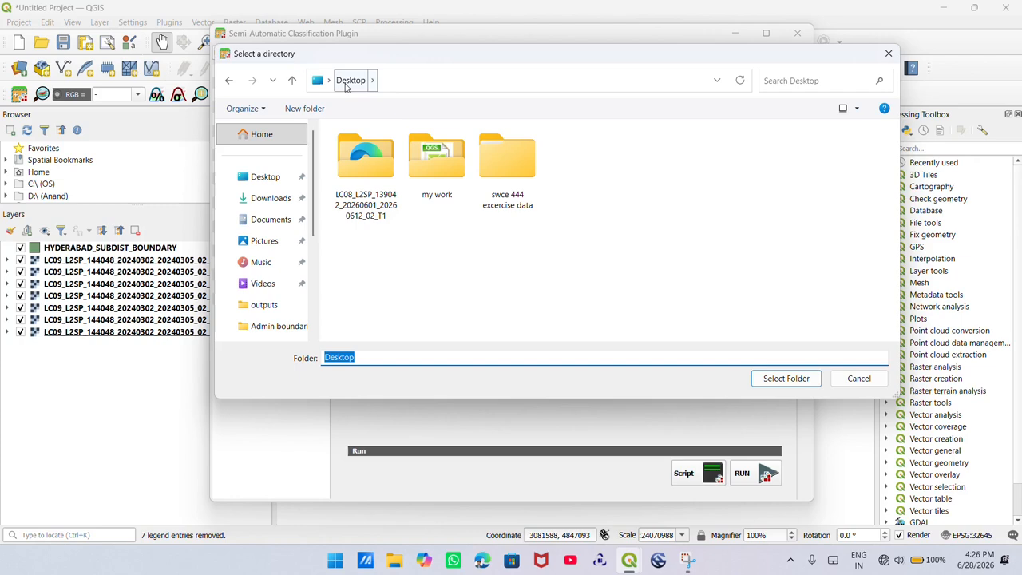
pyautogui.doubleClick(436, 159)
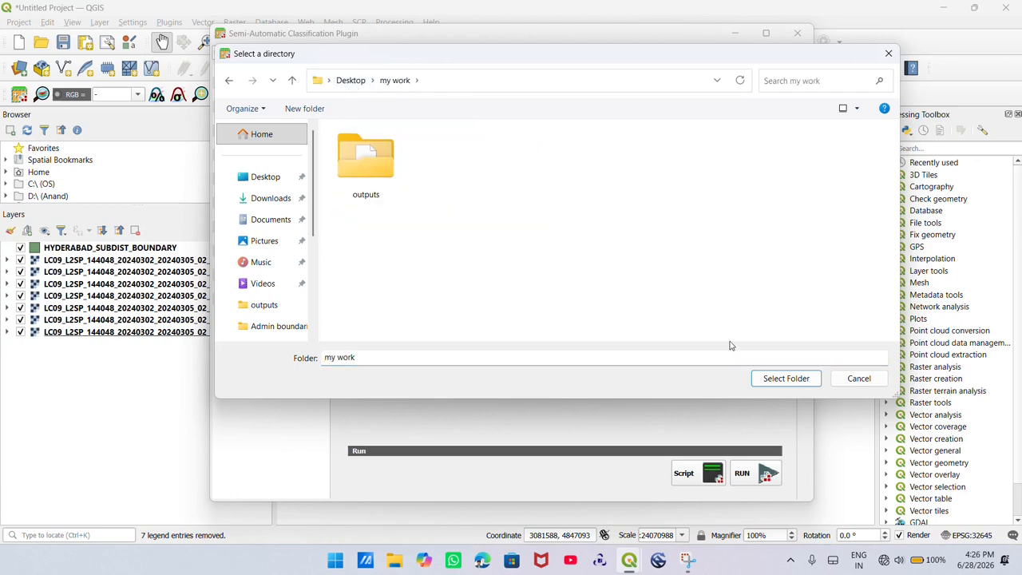
pyautogui.click(776, 380)
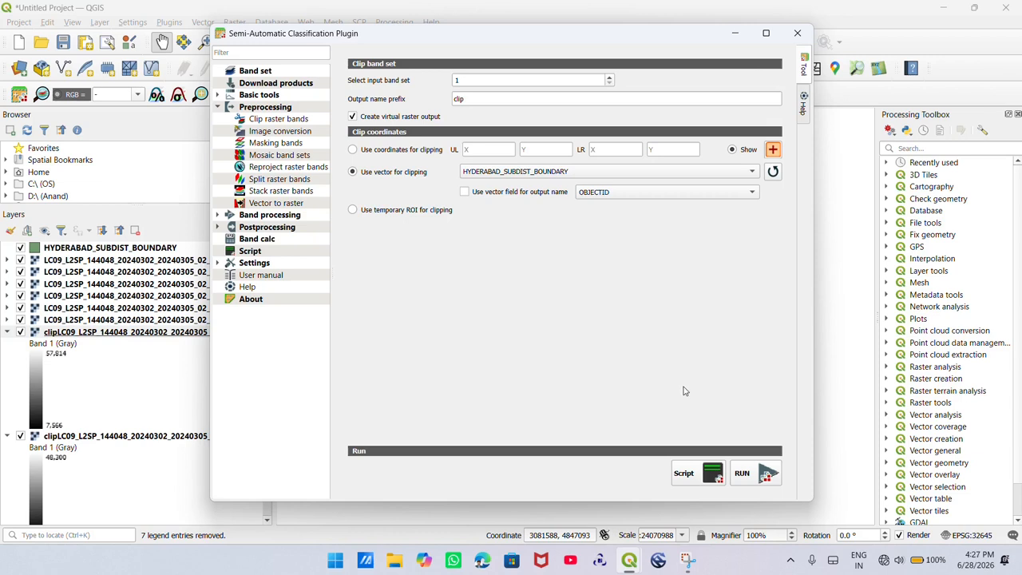
pyautogui.click(795, 30)
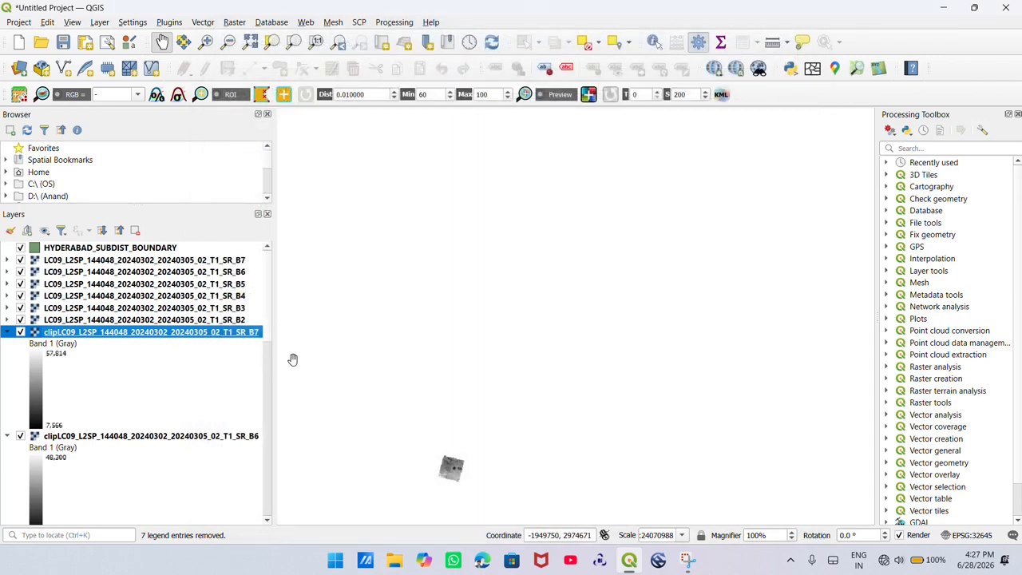
# Step: Collapse all layer legends and move the unclipped SR_B1 layer above the clipped bands, directly below SR_B2
pyautogui.moveTo(433, 447); pyautogui.dragTo(497, 285)
pyautogui.scroll(4, 529, 310)
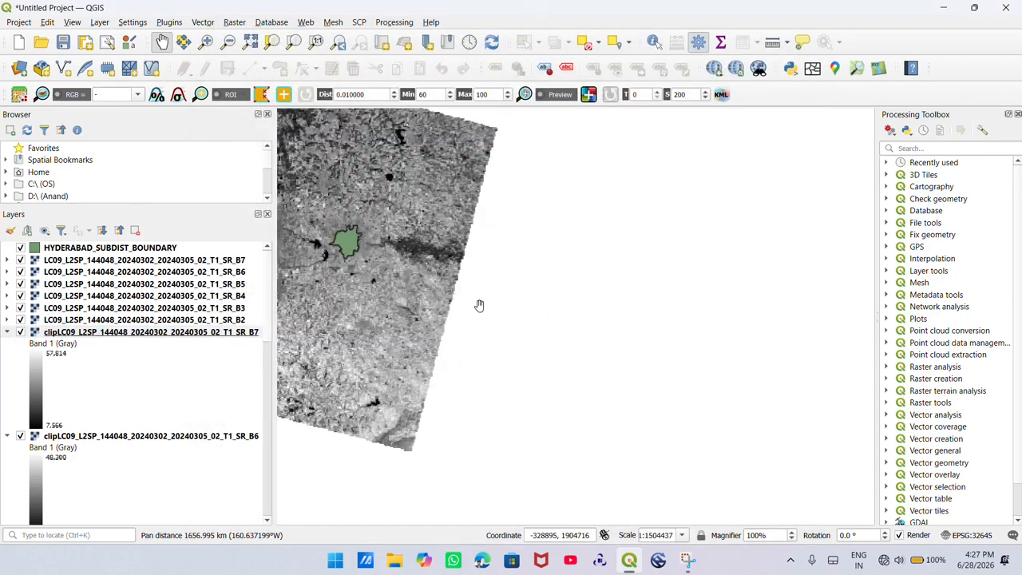
pyautogui.moveTo(389, 284); pyautogui.dragTo(661, 342)
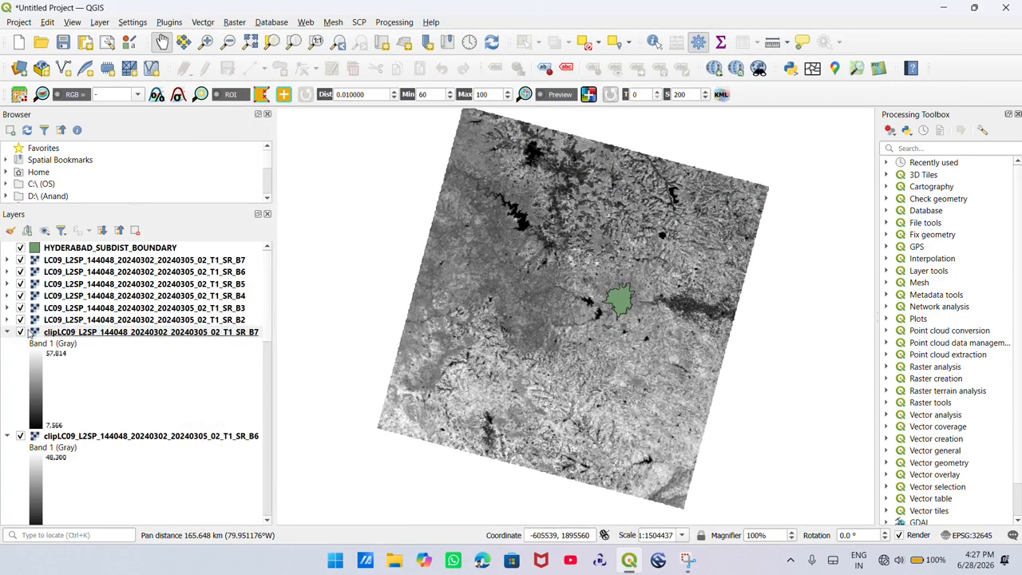
pyautogui.click(119, 230)
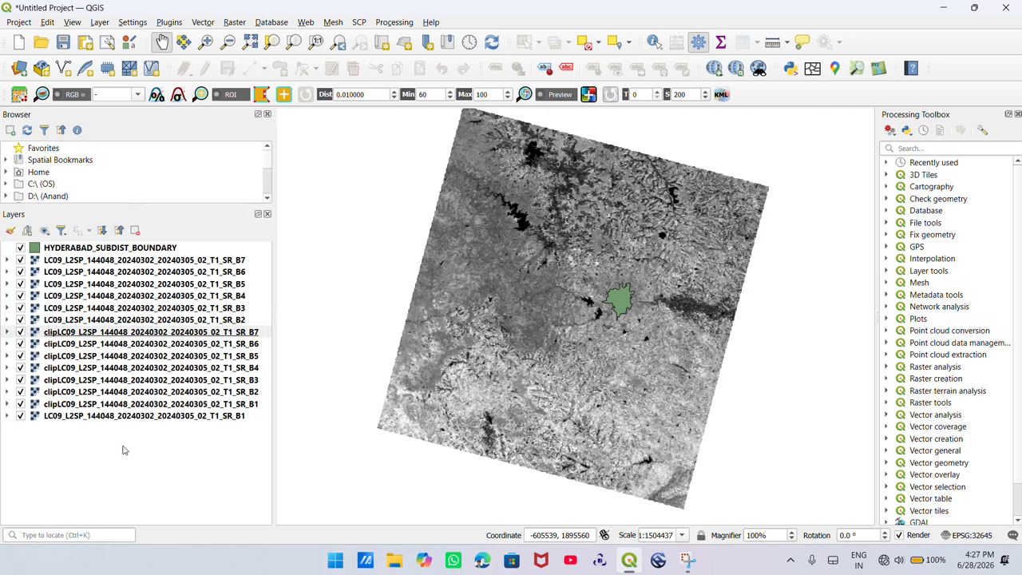
pyautogui.moveTo(121, 418); pyautogui.dragTo(117, 325)
pyautogui.click(117, 332)
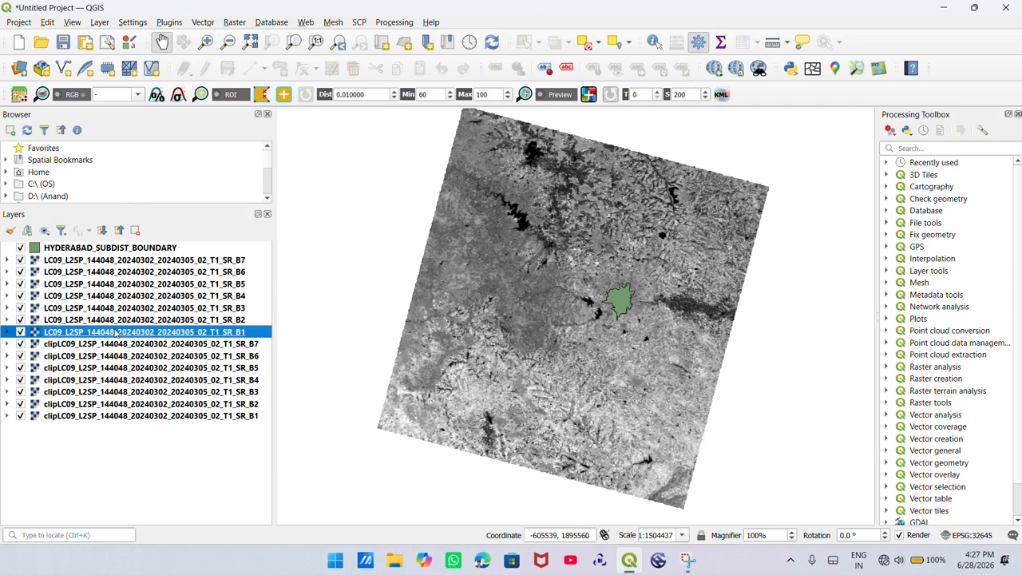
# Step: Remove the seven unclipped LC09 surface reflectance layers, B1 to B7, from the project
pyautogui.keyDown('shift'); pyautogui.click(135, 261); pyautogui.keyUp('shift')
pyautogui.click(135, 230)
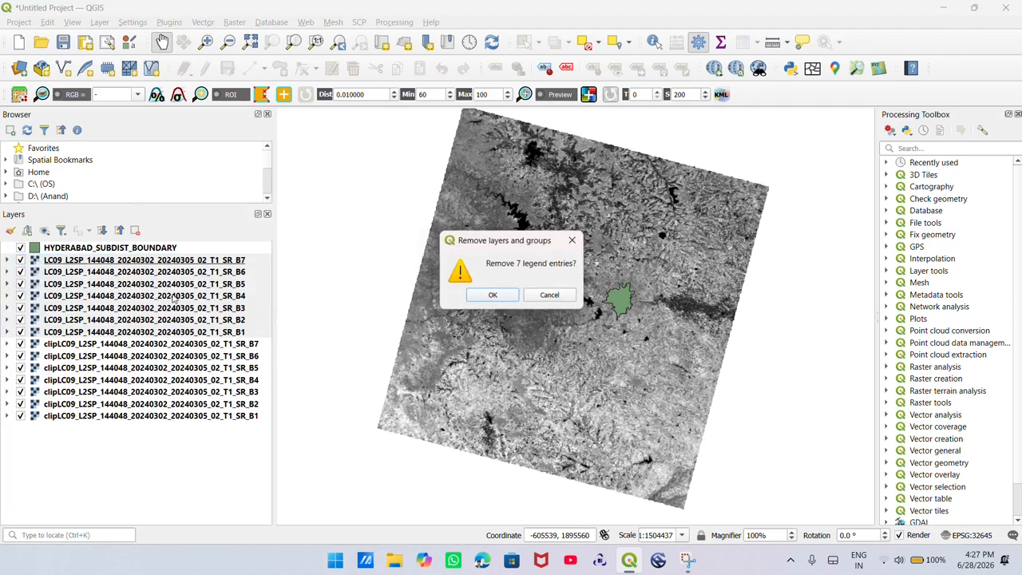
pyautogui.click(488, 295)
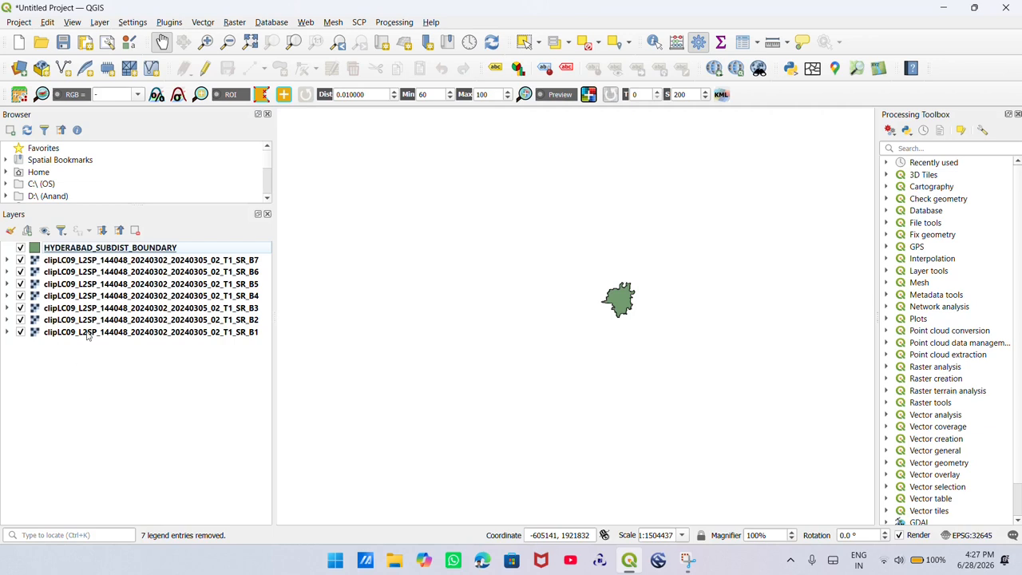
# Step: Check the clipped raster with the boundary hidden, show the boundary again, and move HYDERABAD_SUBDIST_BOUNDARY below all clipped bands
pyautogui.scroll(1, 610, 305)
pyautogui.moveTo(642, 294); pyautogui.dragTo(600, 310)
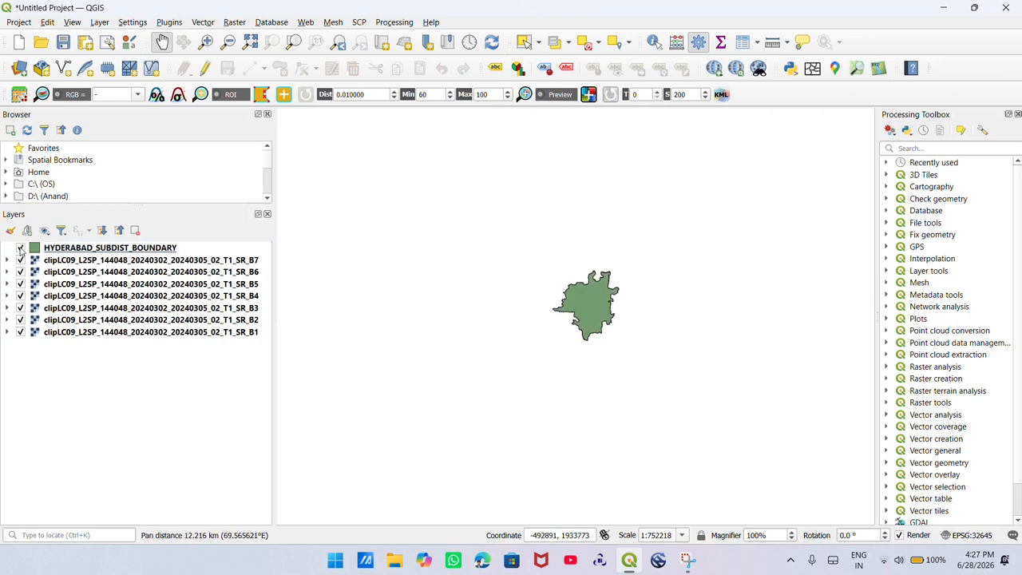
pyautogui.click(20, 248)
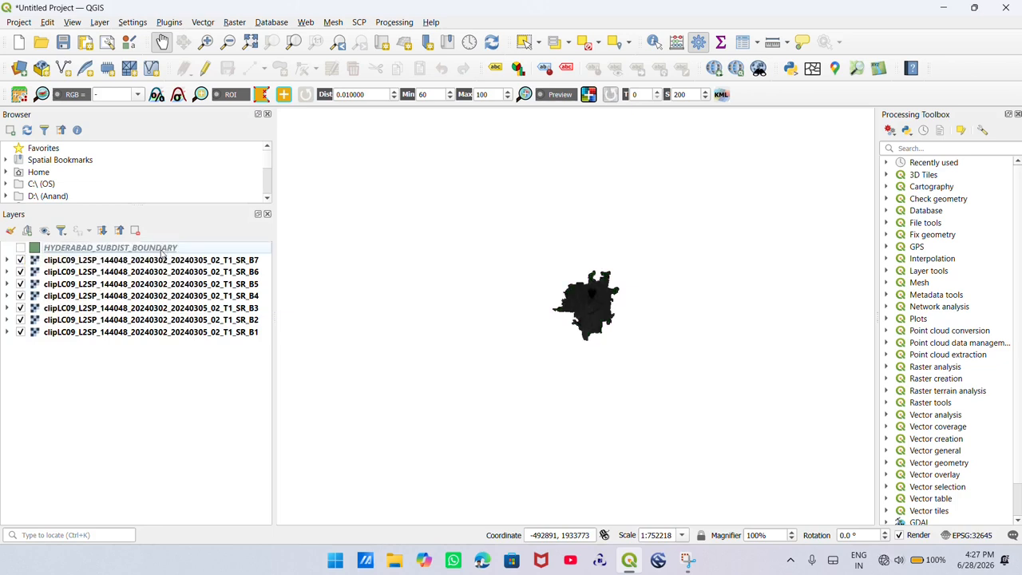
pyautogui.scroll(2, 646, 316)
pyautogui.moveTo(545, 305); pyautogui.dragTo(601, 332)
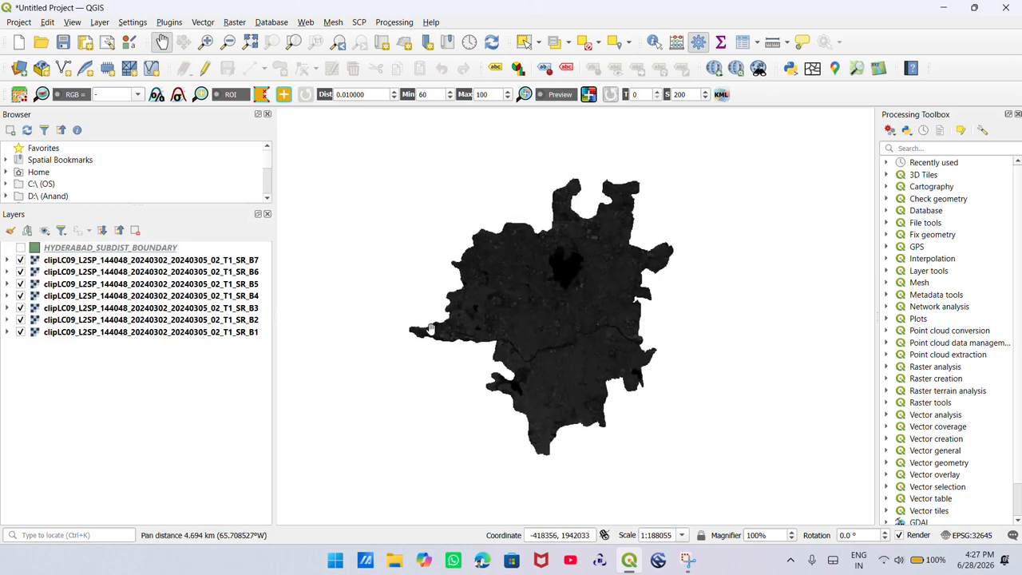
pyautogui.click(20, 248)
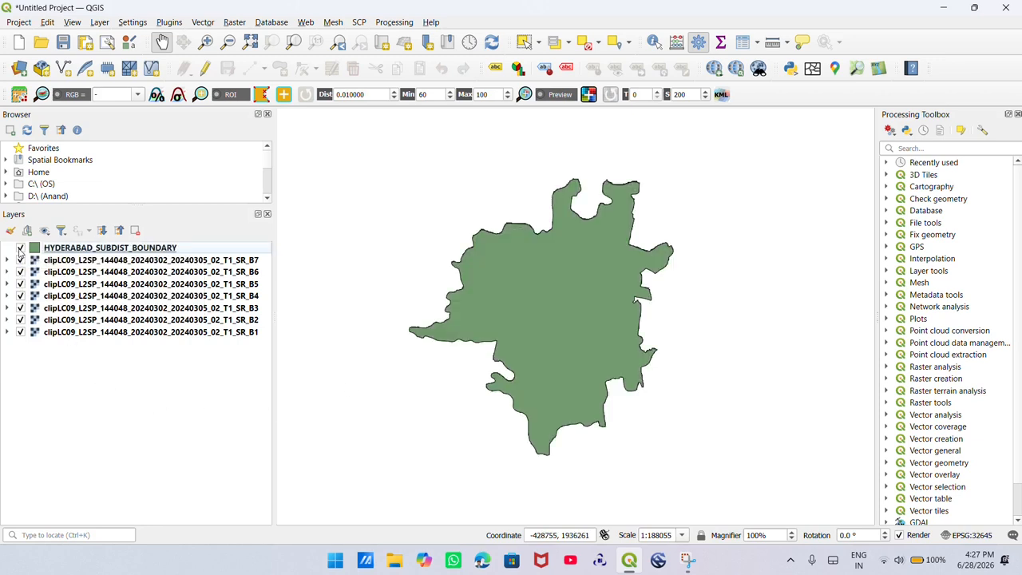
pyautogui.moveTo(60, 249)
pyautogui.mouseDown()
pyautogui.moveTo(76, 279)
pyautogui.moveTo(80, 343)
pyautogui.mouseUp()
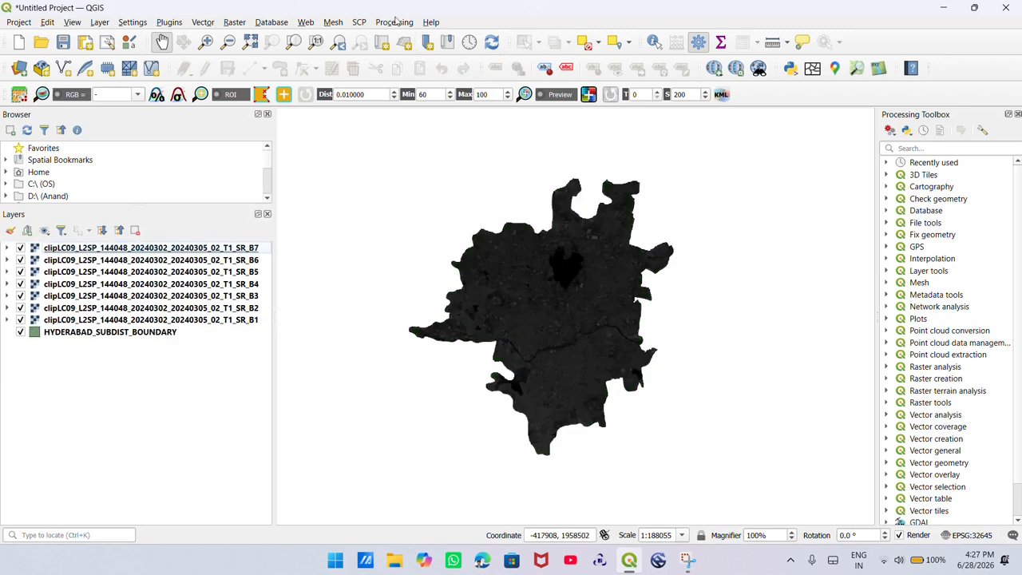
# Step: Reopen the Semi-Automatic Classification Plugin and clear all unclipped bands from band set 1
pyautogui.click(361, 22)
pyautogui.click(371, 36)
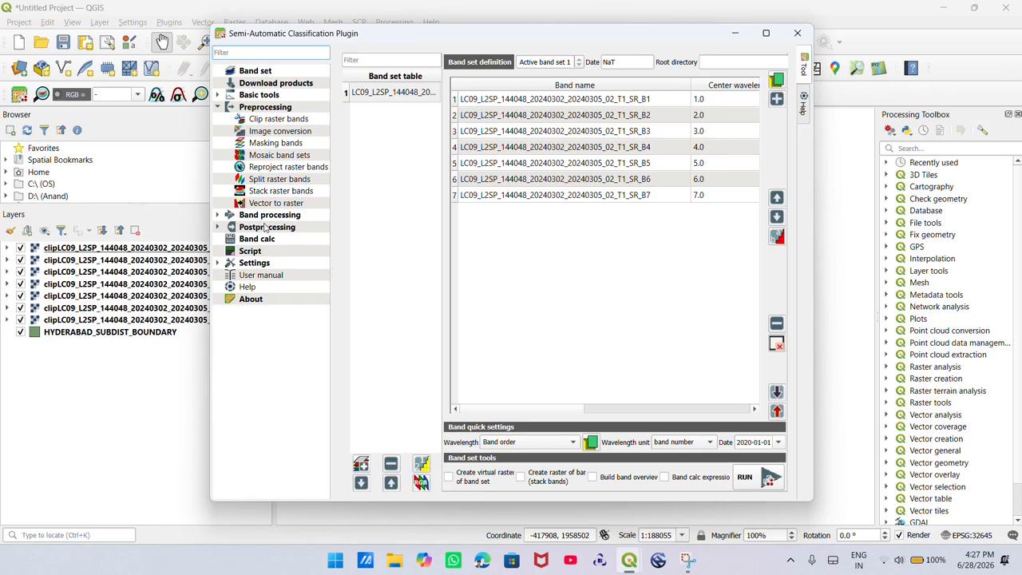
pyautogui.click(268, 216)
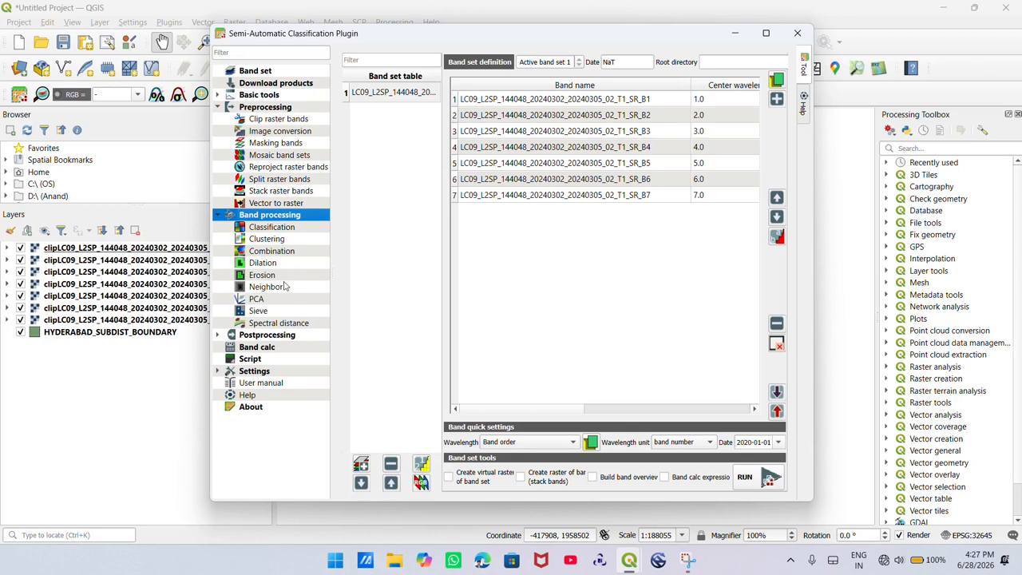
pyautogui.click(263, 194)
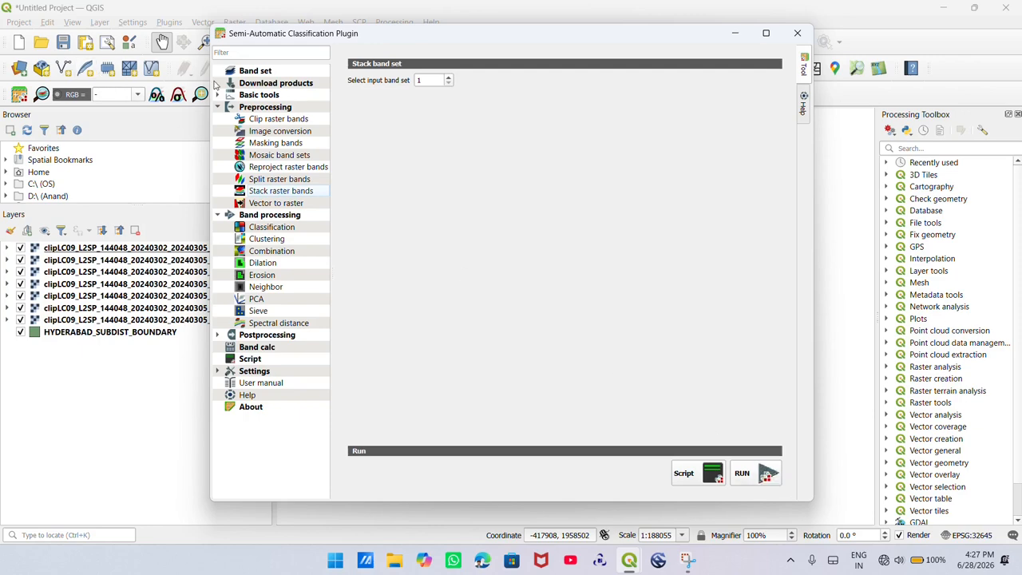
pyautogui.click(237, 72)
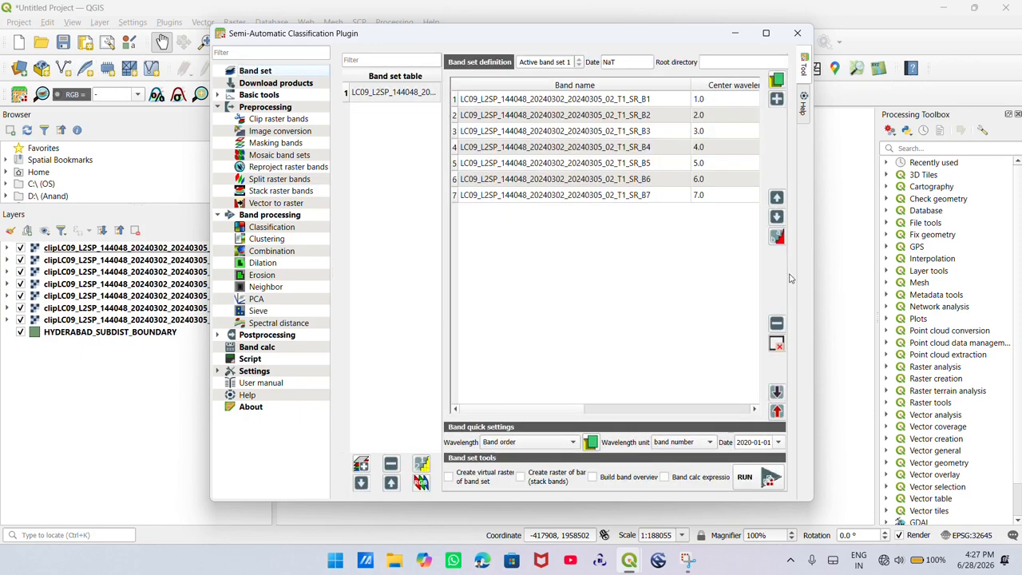
pyautogui.click(775, 343)
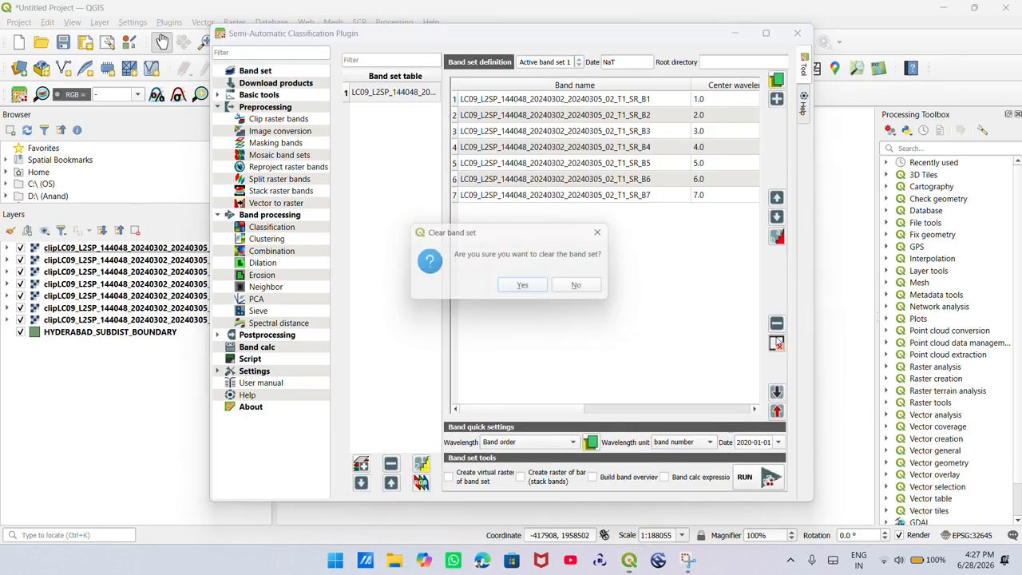
pyautogui.click(566, 288)
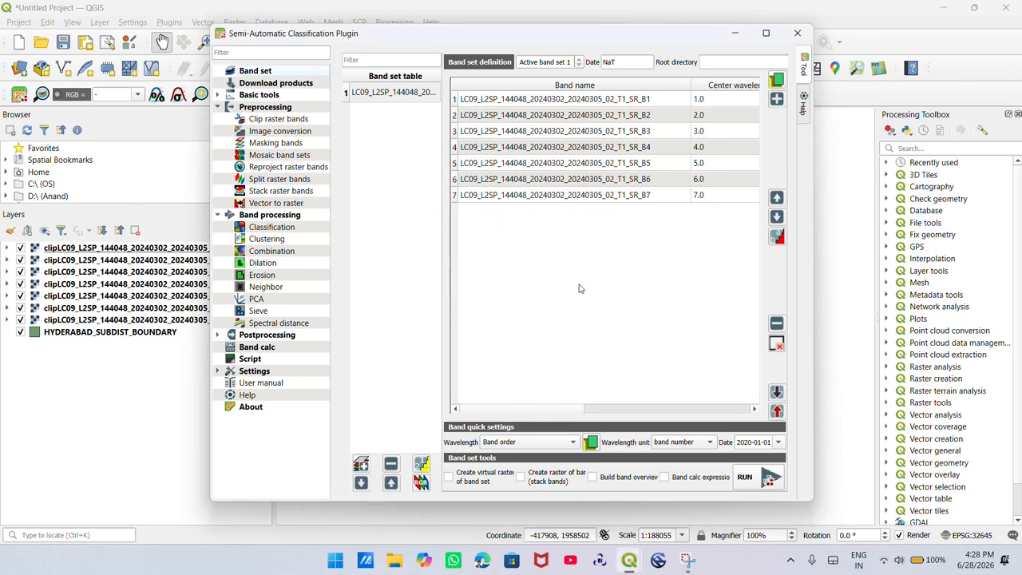
pyautogui.click(775, 344)
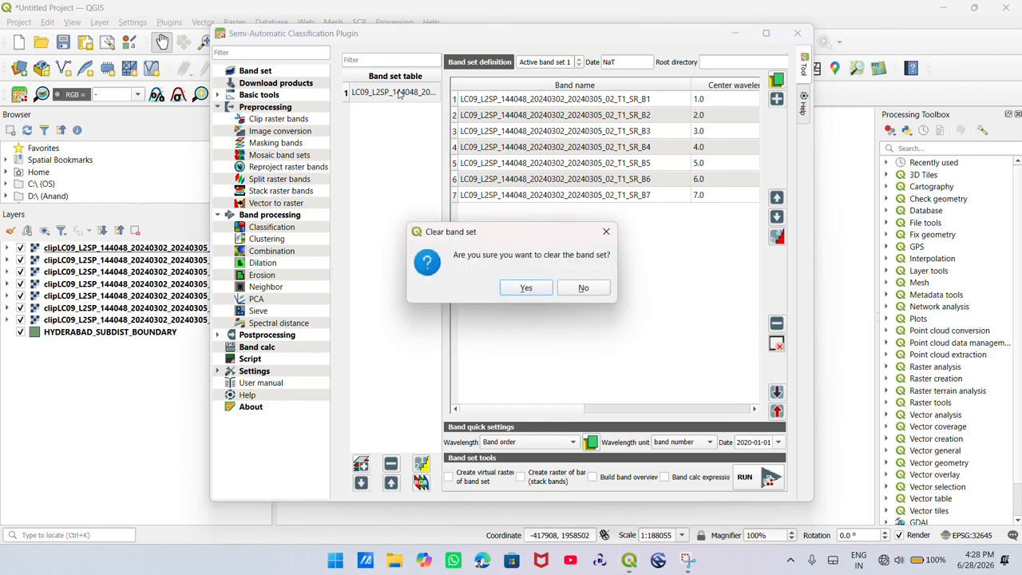
pyautogui.click(606, 232)
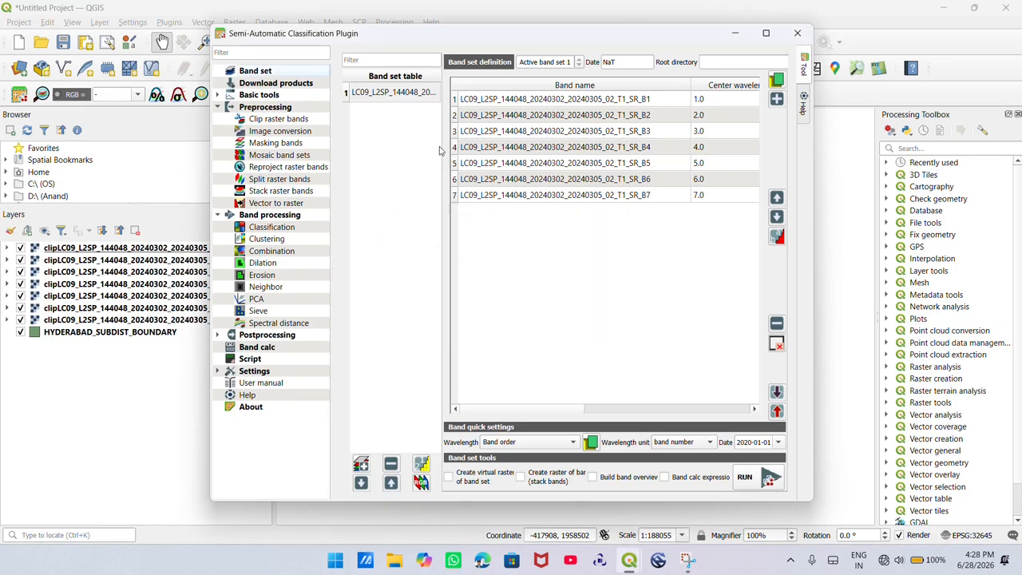
pyautogui.click(421, 94)
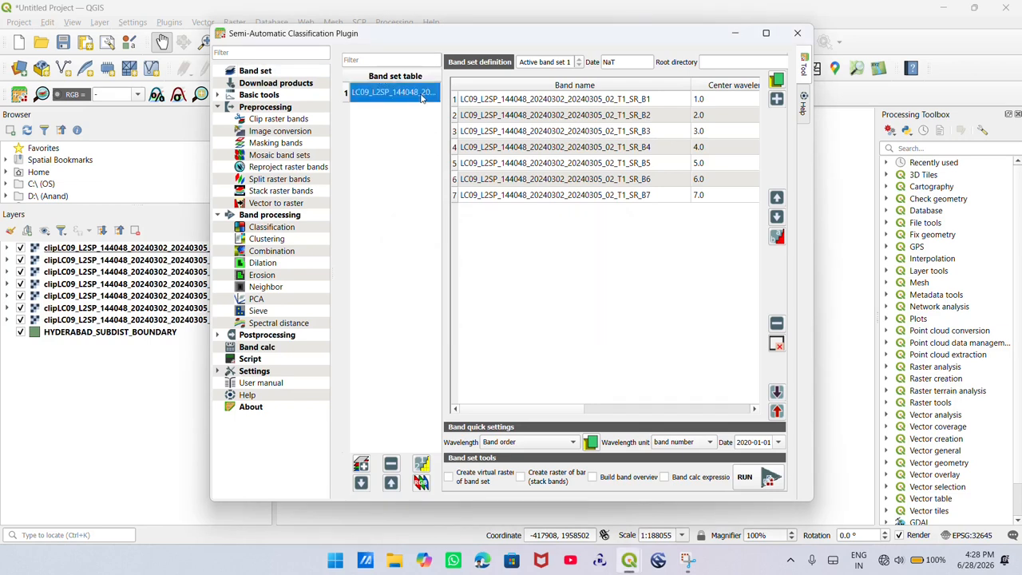
pyautogui.click(775, 344)
pyautogui.click(526, 287)
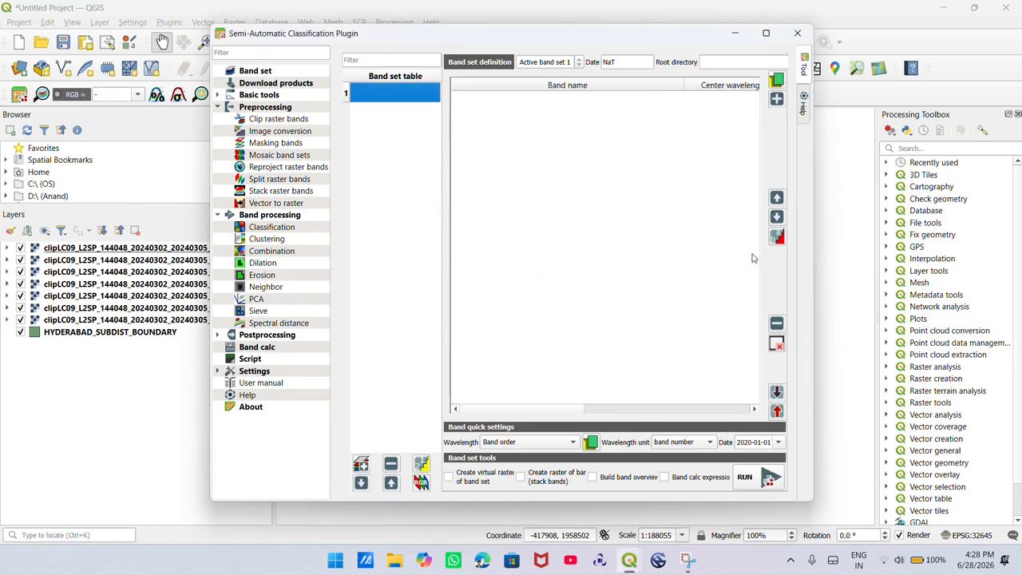
# Step: Add all seven clipped LC09 surface reflectance bands, B1 to B7, to band set 1
pyautogui.click(776, 98)
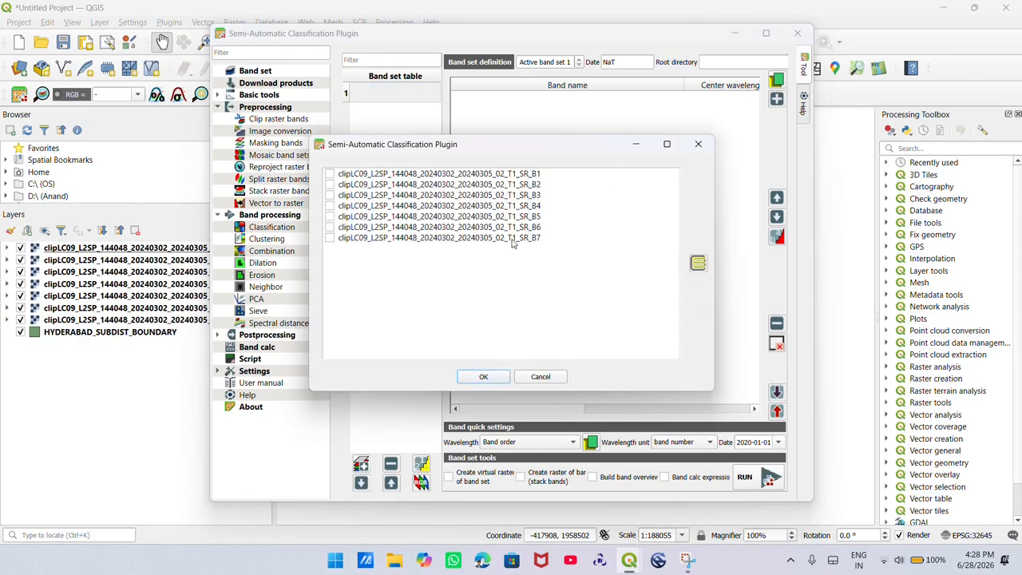
pyautogui.click(697, 262)
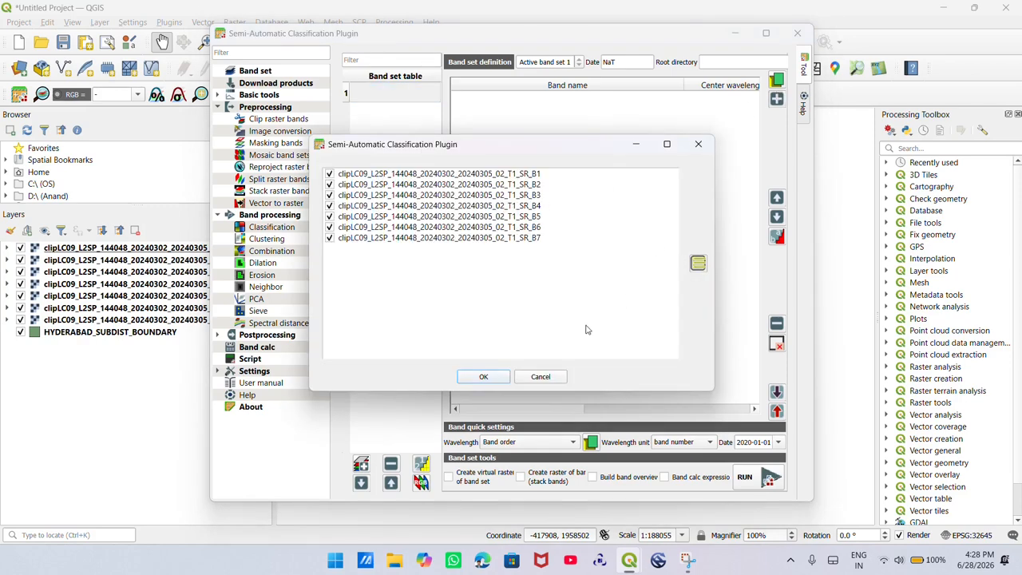
pyautogui.click(510, 379)
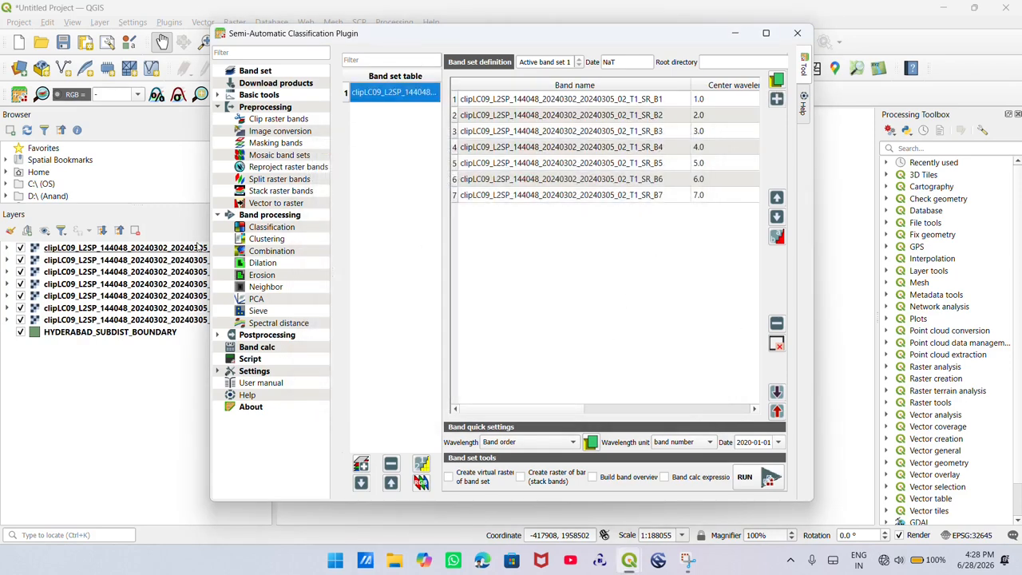
# Step: Stack the raster bands of band set 1 into a TIF file named stacked in Desktop > my work, and inspect the composite
pyautogui.click(271, 191)
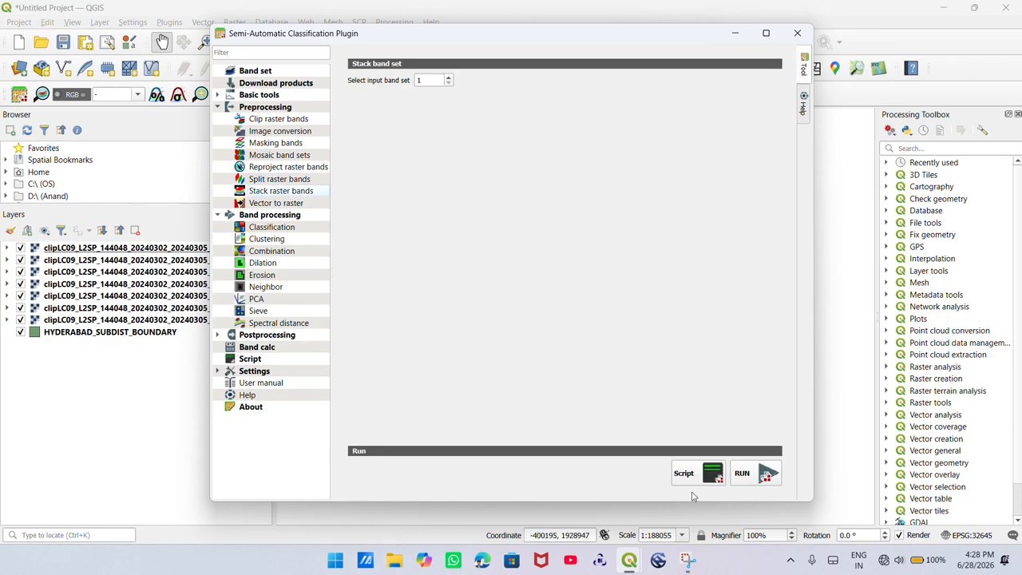
pyautogui.click(739, 473)
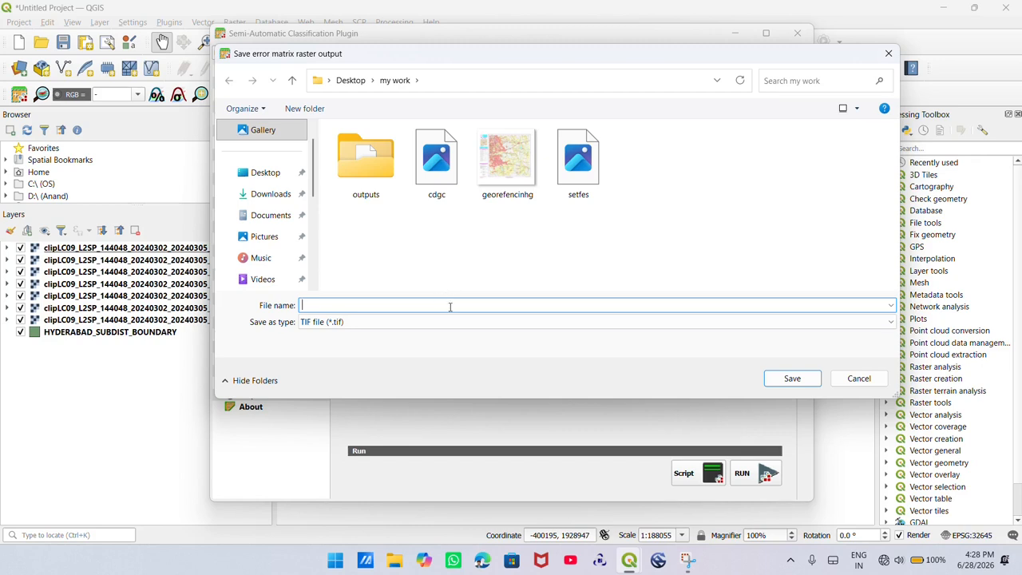
pyautogui.write('stacked')
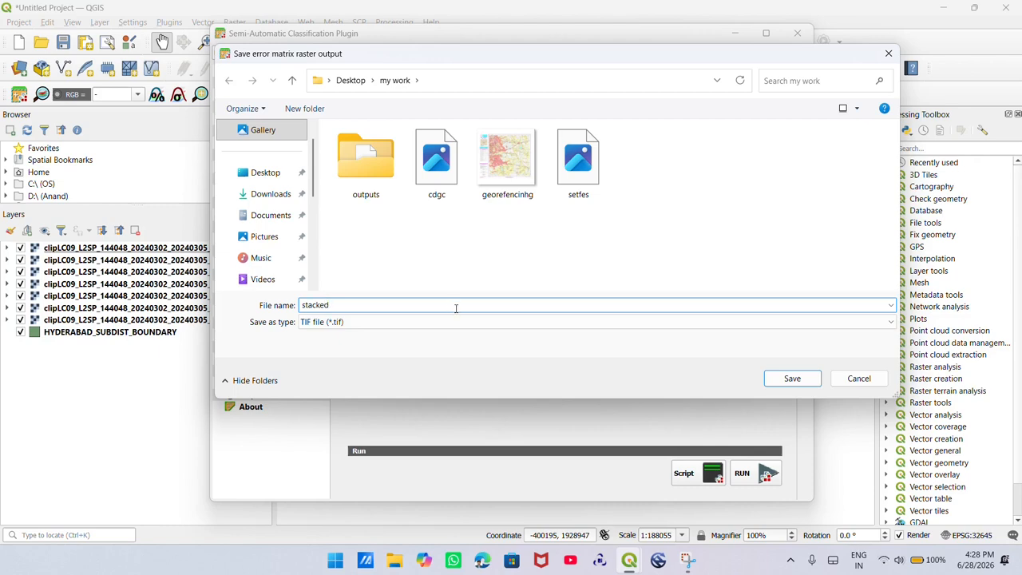
pyautogui.click(784, 378)
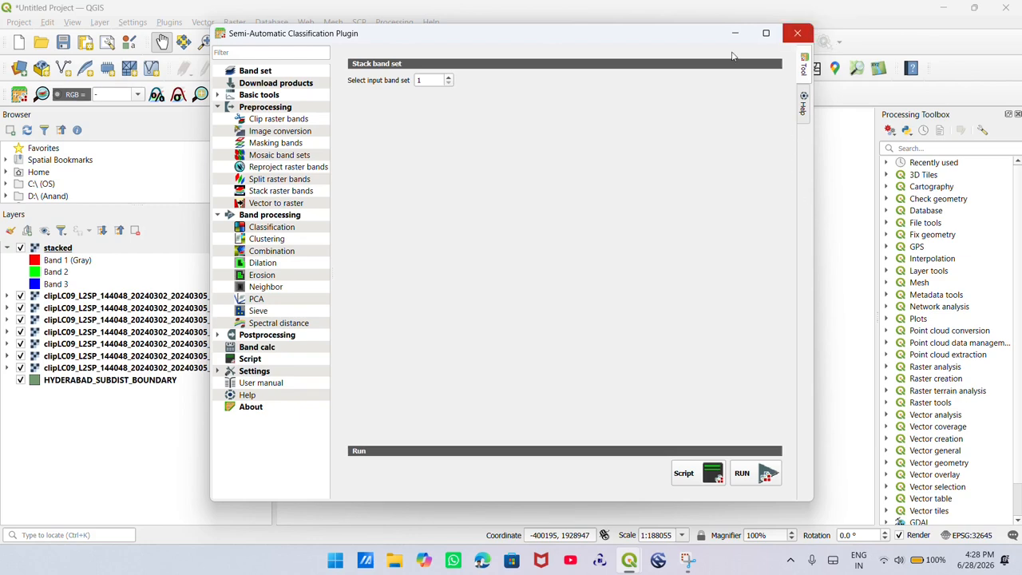
pyautogui.click(798, 33)
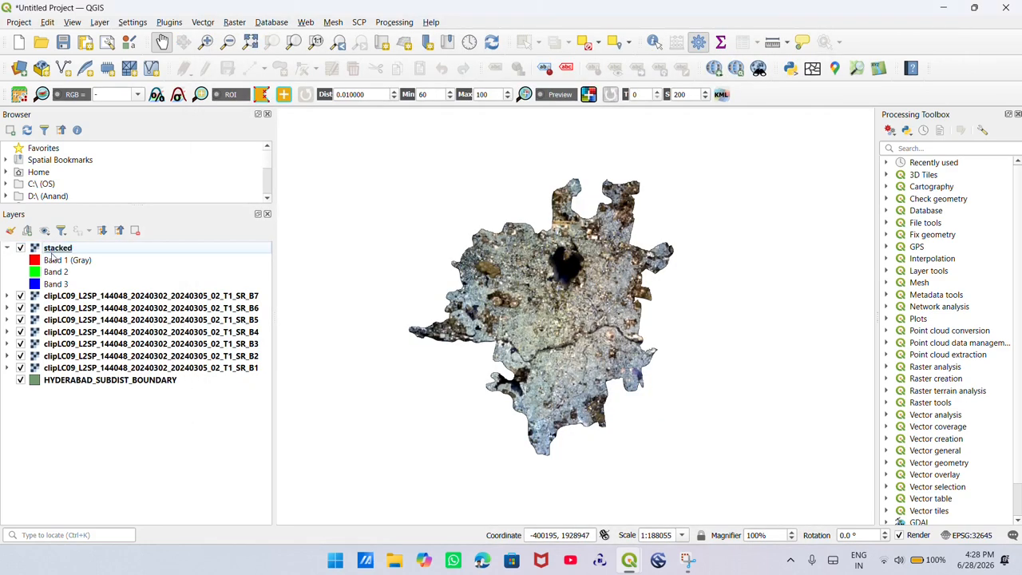
pyautogui.moveTo(546, 312); pyautogui.dragTo(553, 298)
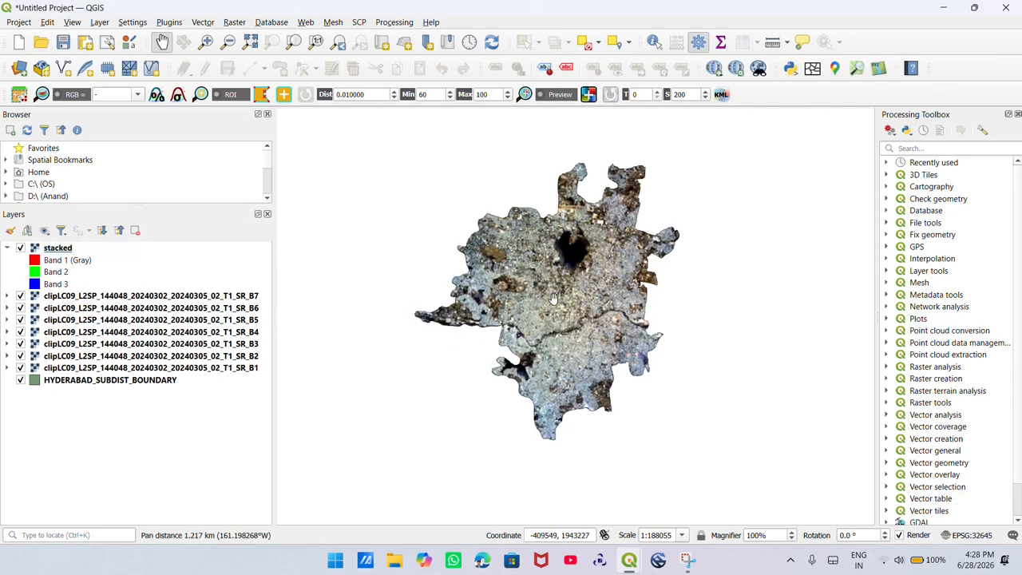
pyautogui.scroll(3, 552, 298)
pyautogui.scroll(-3, 552, 298)
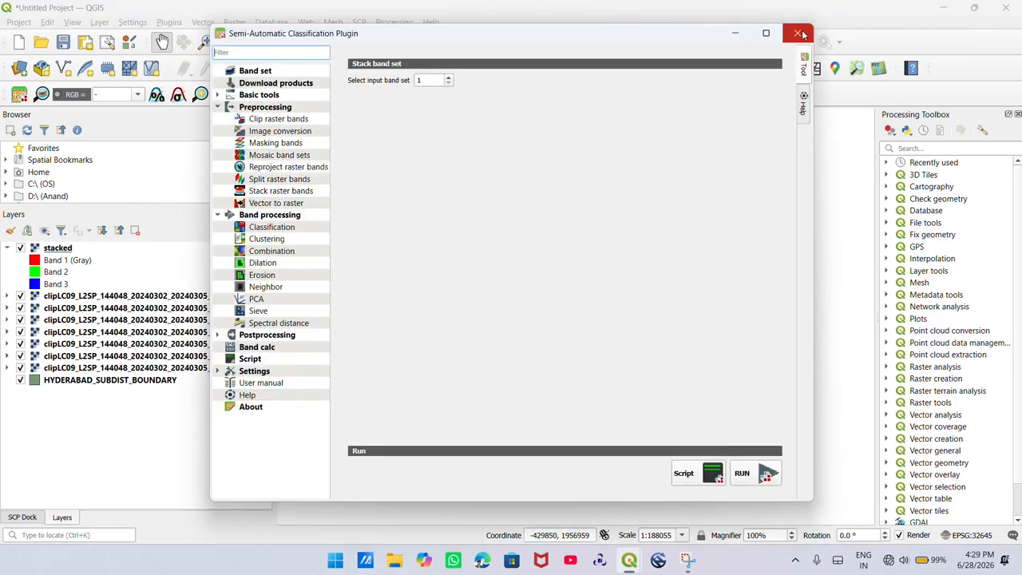
# Step: Close the plugin window and create a training input file named training in Desktop > my work from the SCP Dock
pyautogui.click(799, 33)
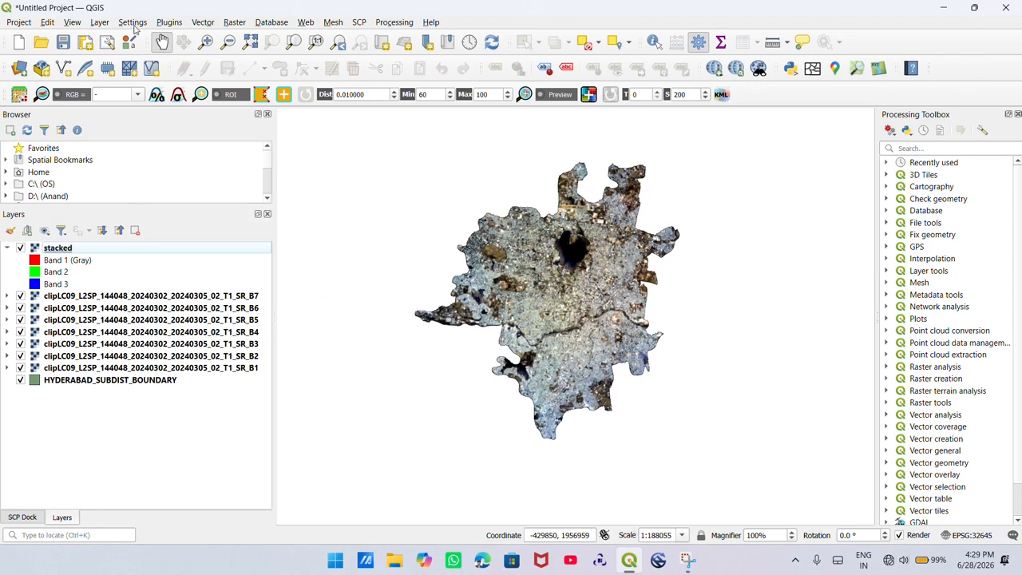
pyautogui.click(36, 519)
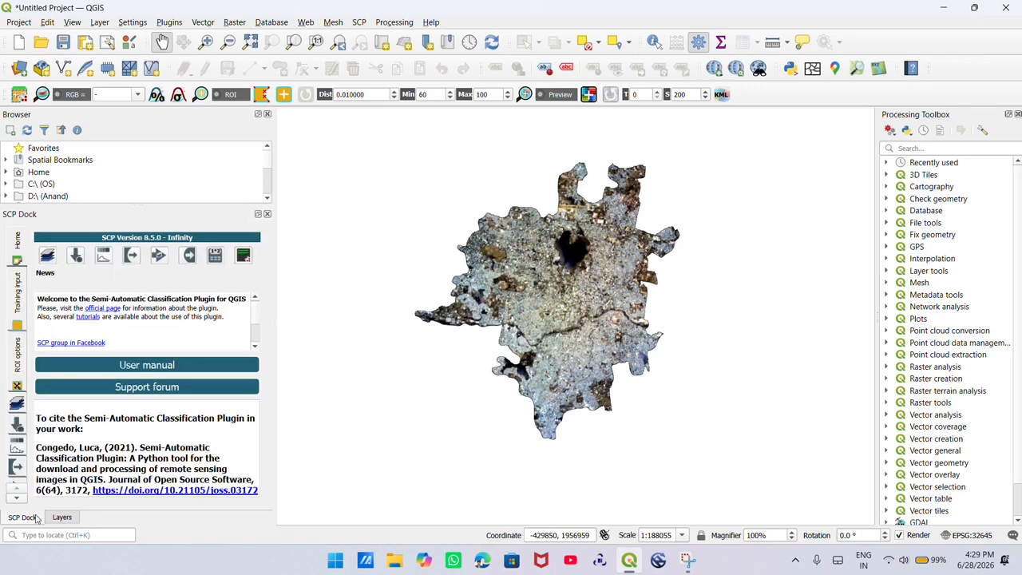
pyautogui.click(17, 301)
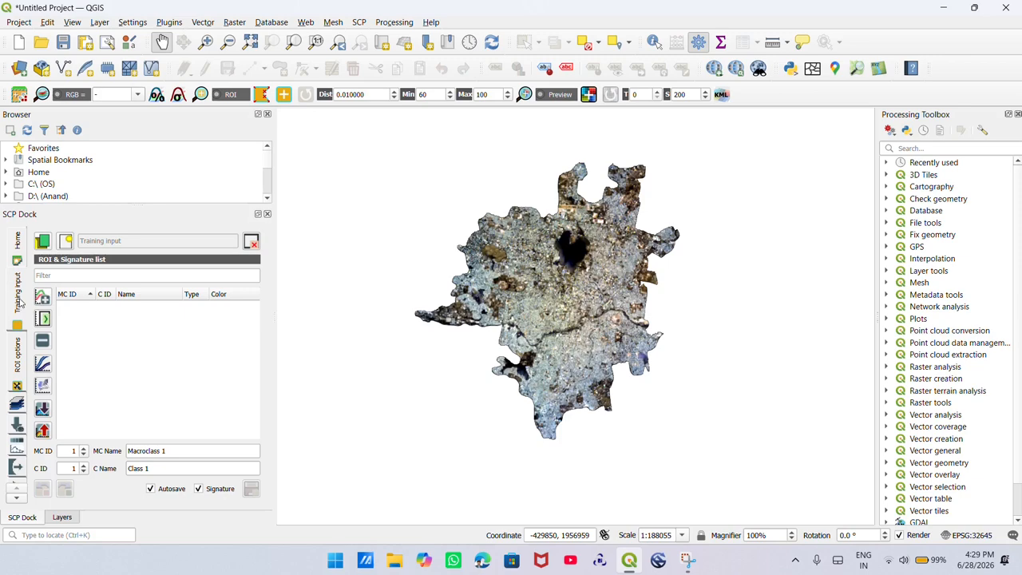
pyautogui.click(67, 241)
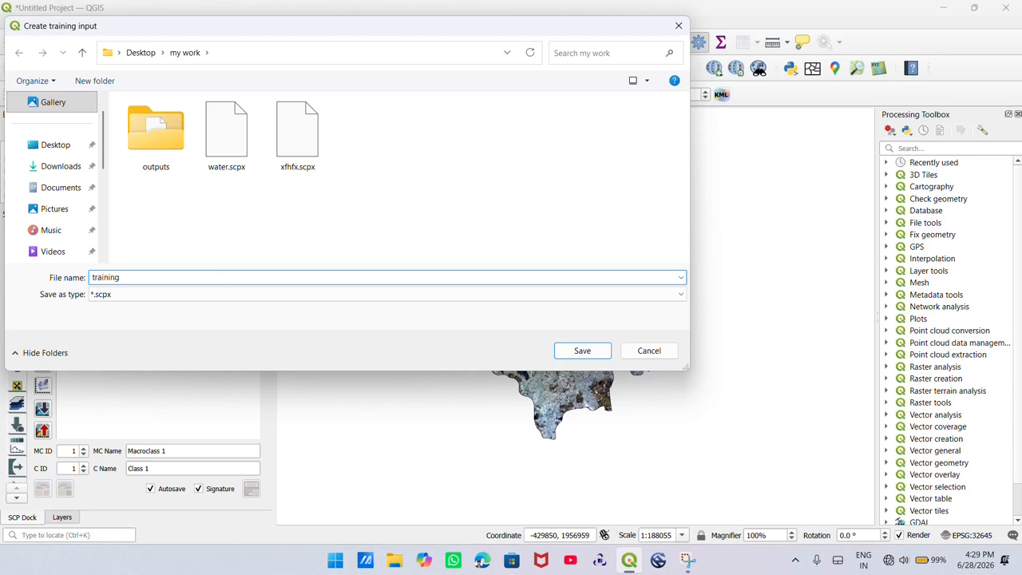
pyautogui.click(570, 349)
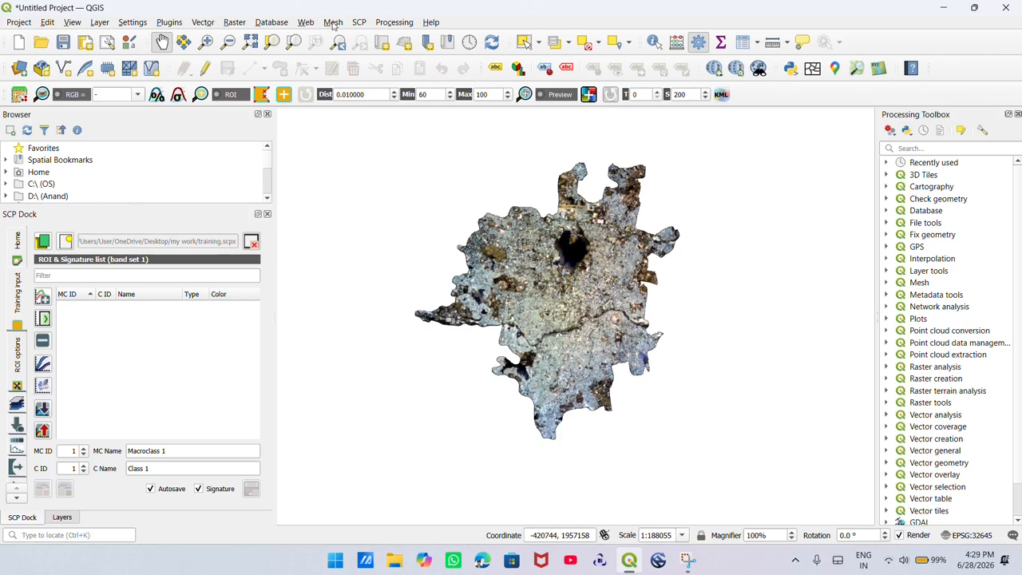
# Step: Add the OpenStreetMap XYZ tile layer to the project as a basemap
pyautogui.click(304, 23)
pyautogui.click(304, 27)
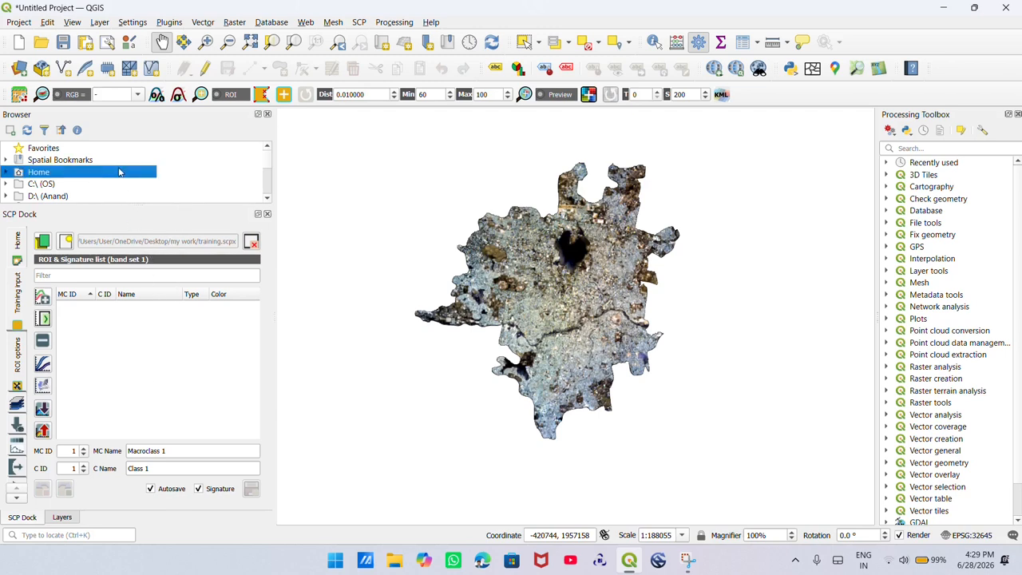
pyautogui.scroll(-6, 118, 174)
pyautogui.scroll(2, 120, 180)
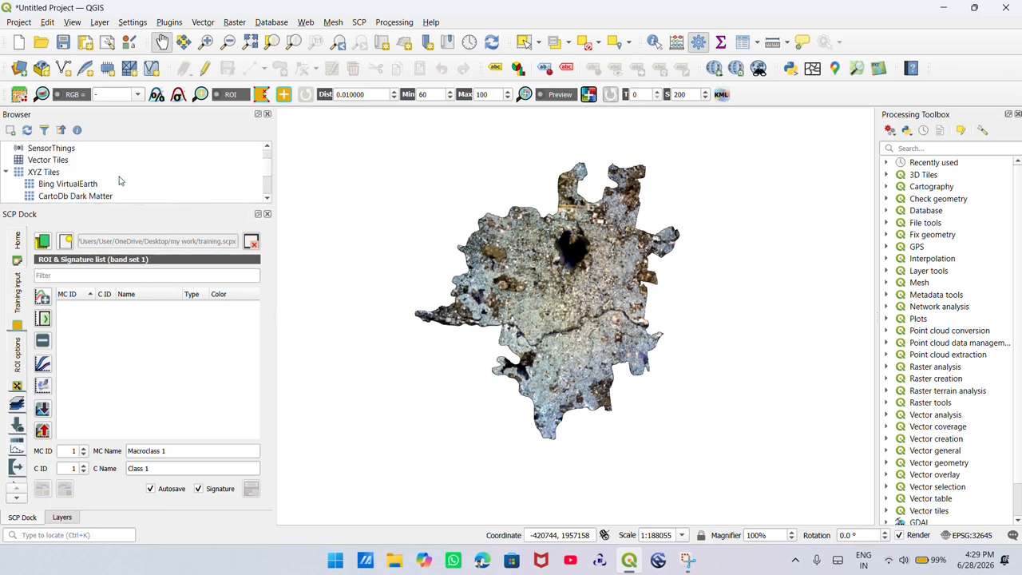
pyautogui.click(59, 174)
pyautogui.scroll(-1, 60, 175)
pyautogui.scroll(-8, 59, 176)
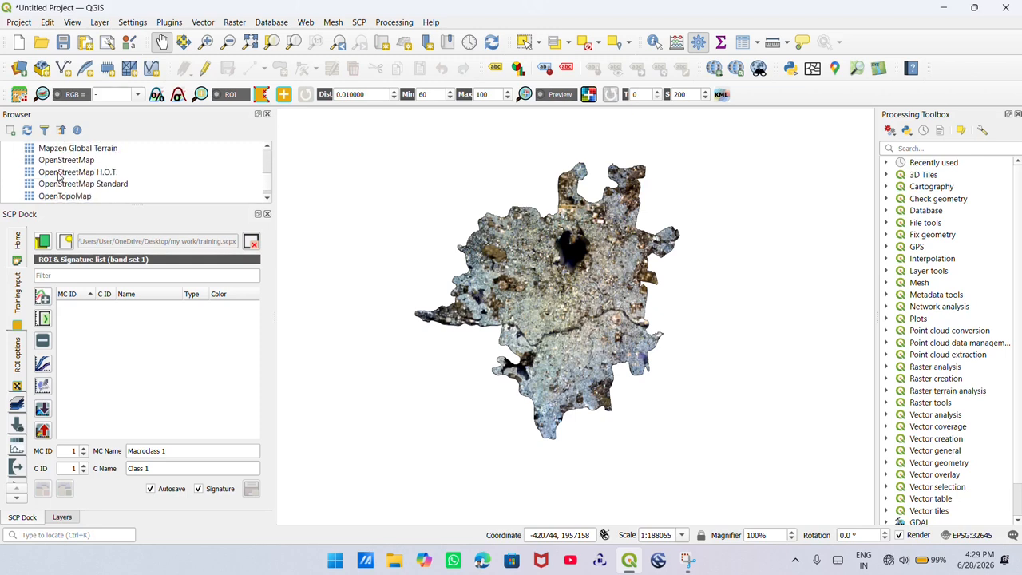
pyautogui.click(80, 163)
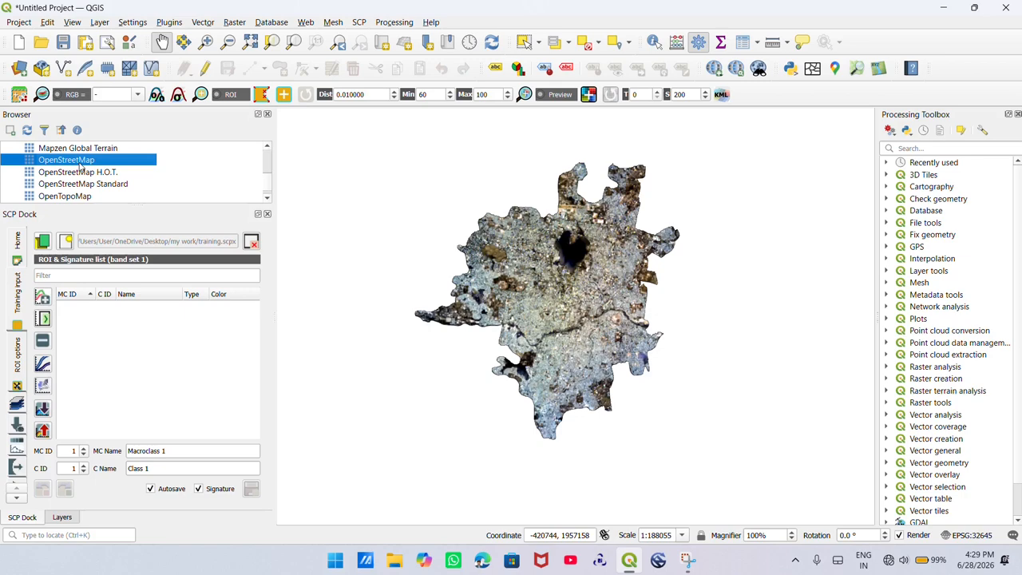
pyautogui.doubleClick(80, 164)
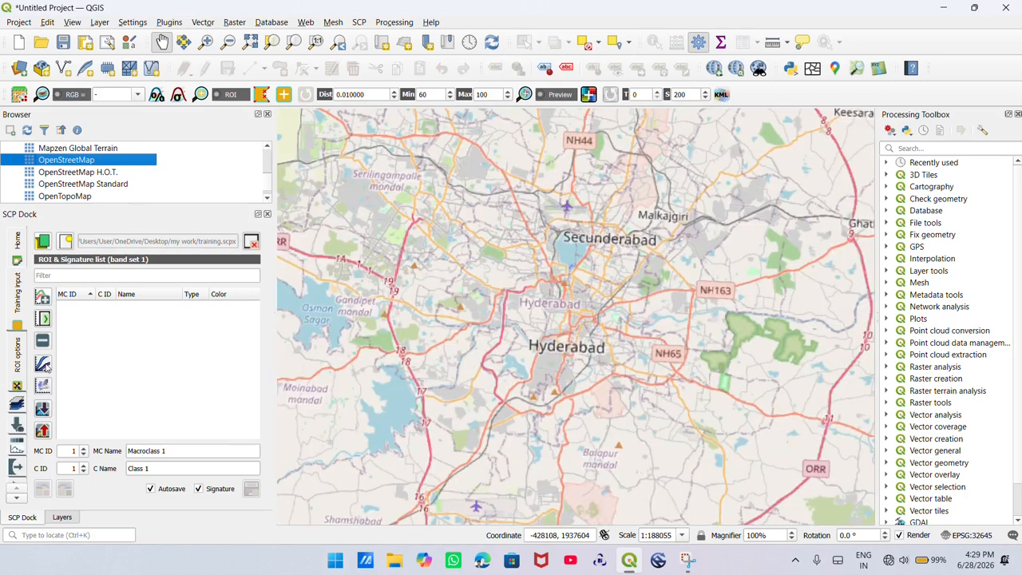
# Step: Set the OpenStreetMap layer's global opacity to 70.6 % so the stacked image shows through
pyautogui.click(61, 517)
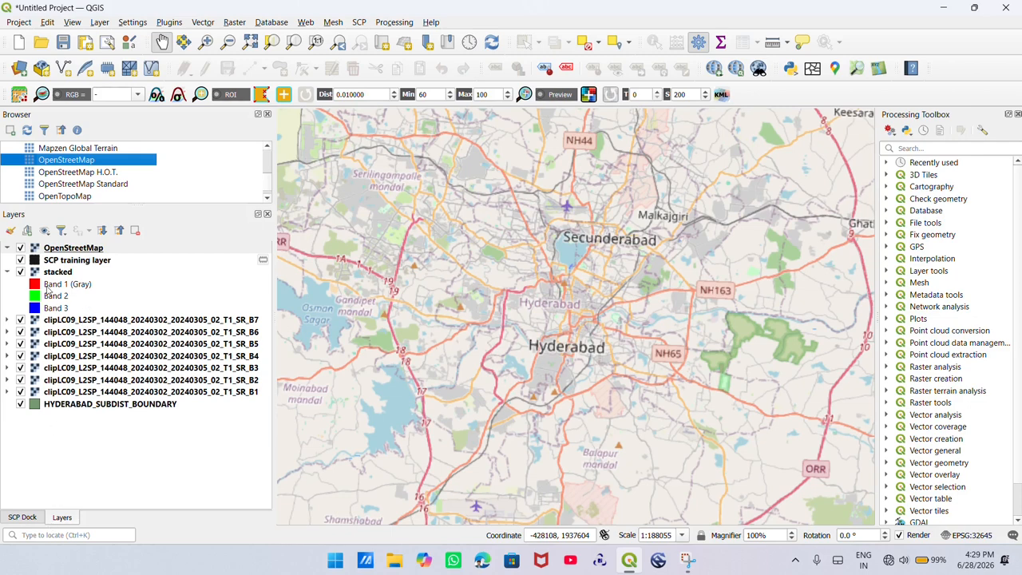
pyautogui.click(63, 249)
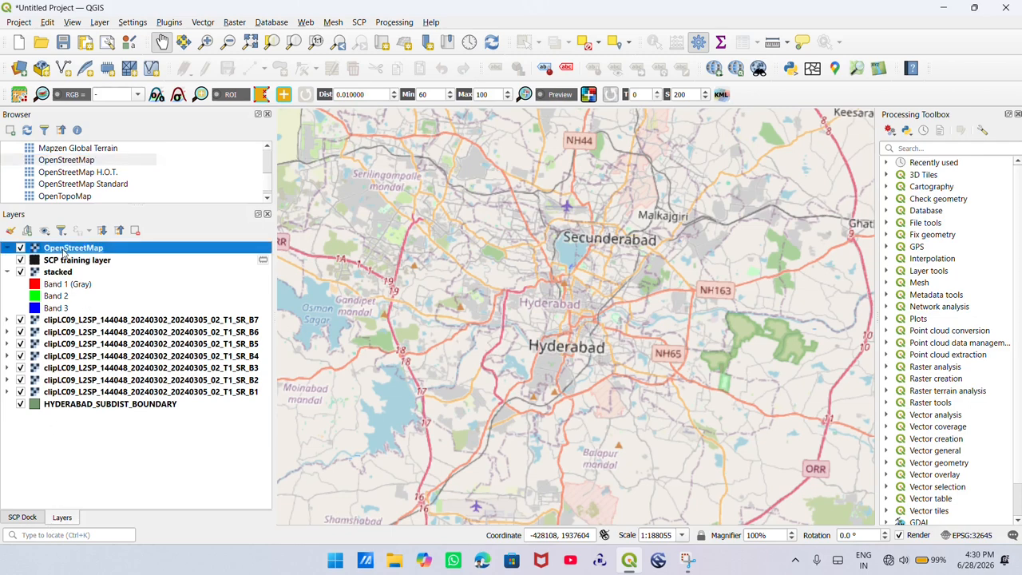
pyautogui.rightClick(64, 250)
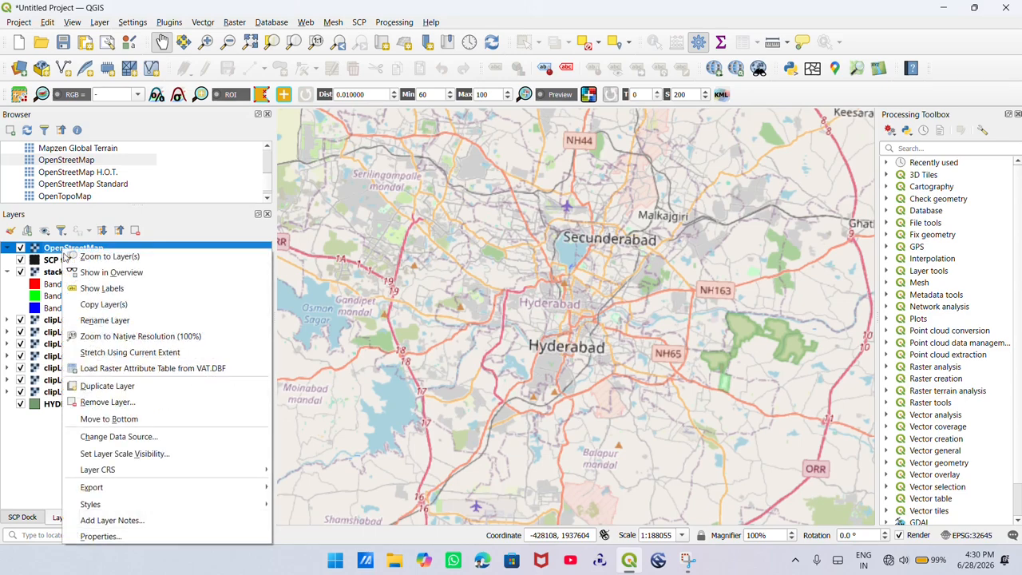
pyautogui.click(128, 538)
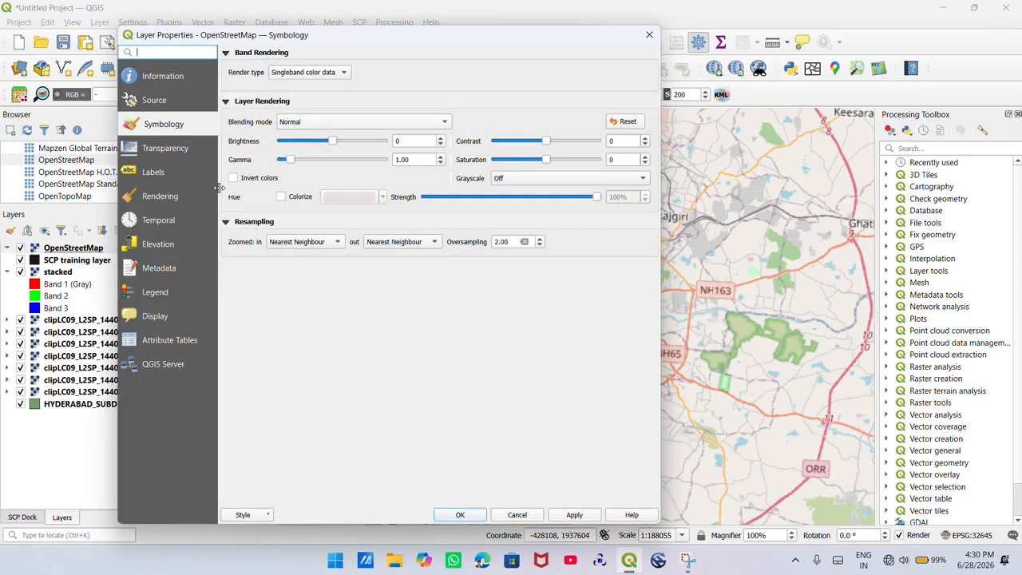
pyautogui.click(190, 158)
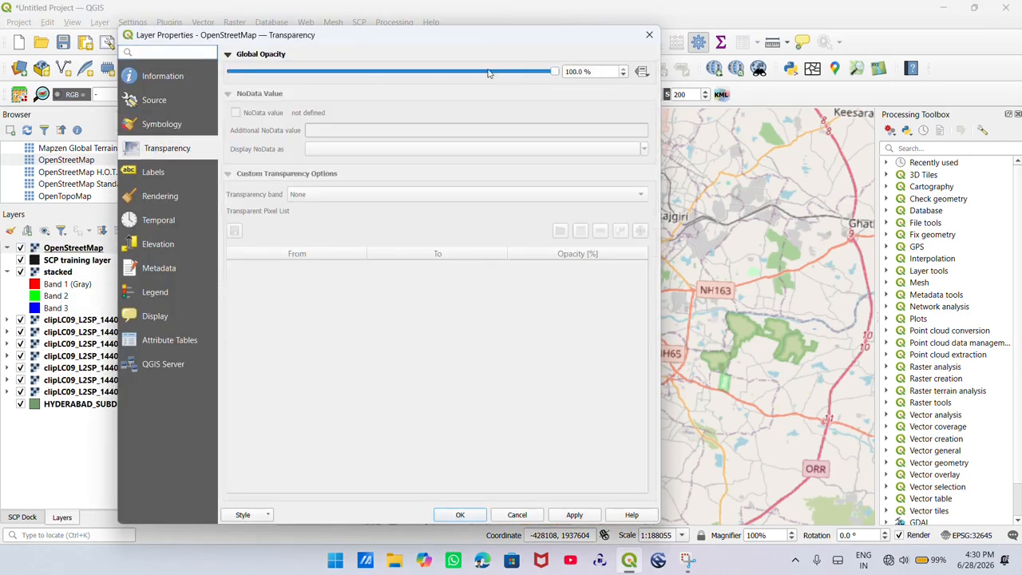
pyautogui.click(400, 72)
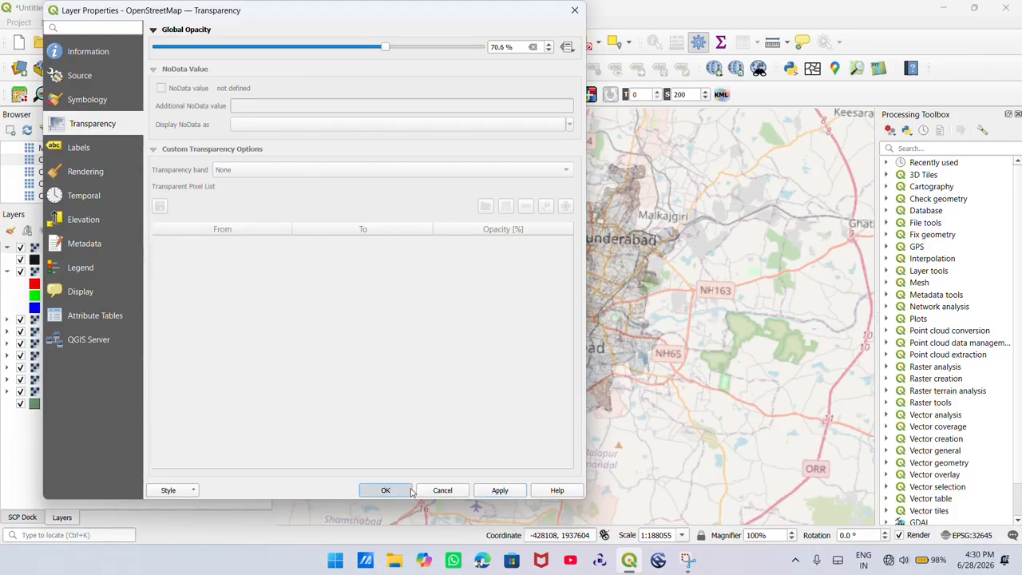
pyautogui.click(411, 492)
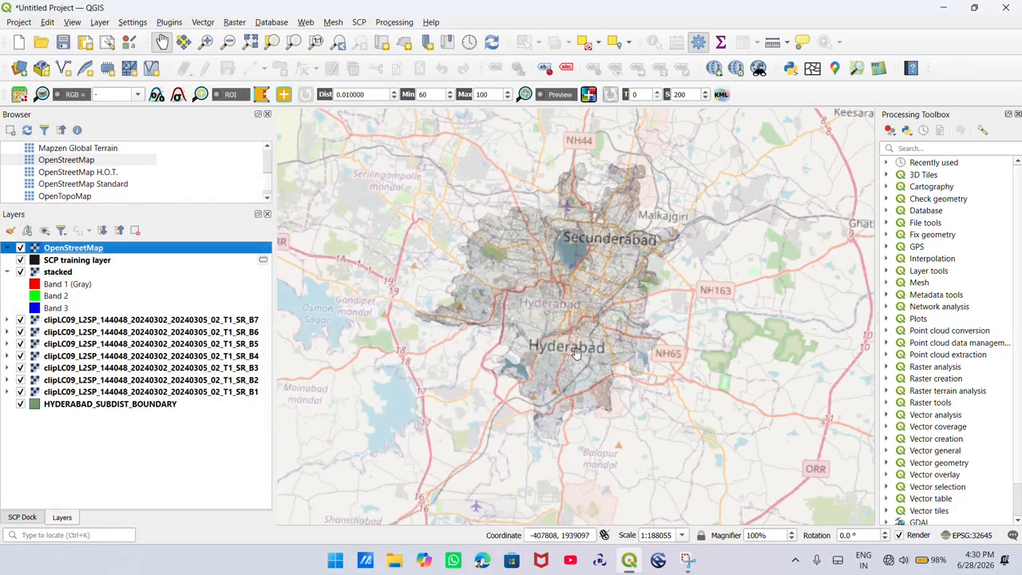
# Step: Set the training macroclass name to Water bodies and the class name to Lake in the SCP Dock
pyautogui.scroll(2, 579, 331)
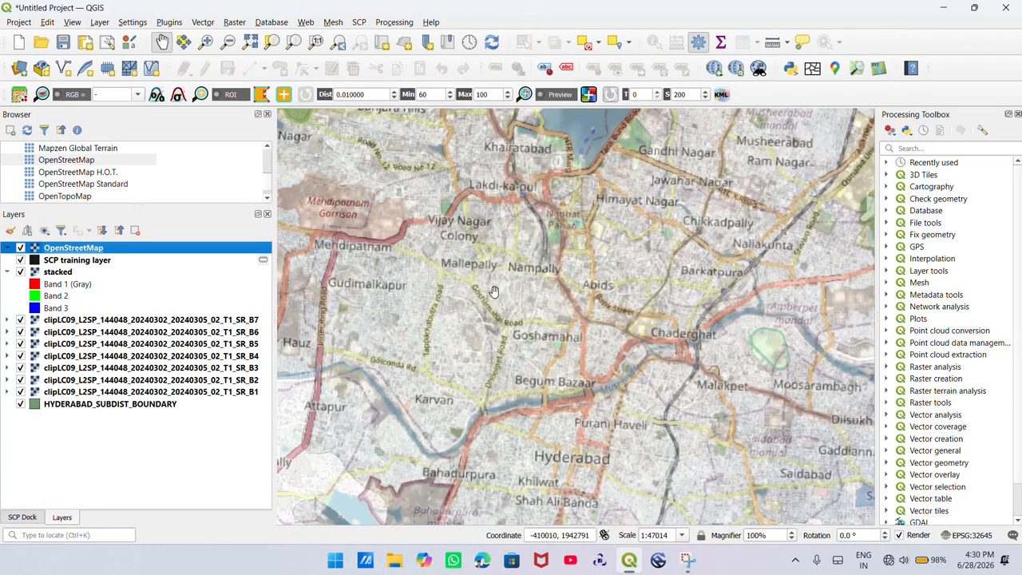
pyautogui.scroll(-1, 494, 293)
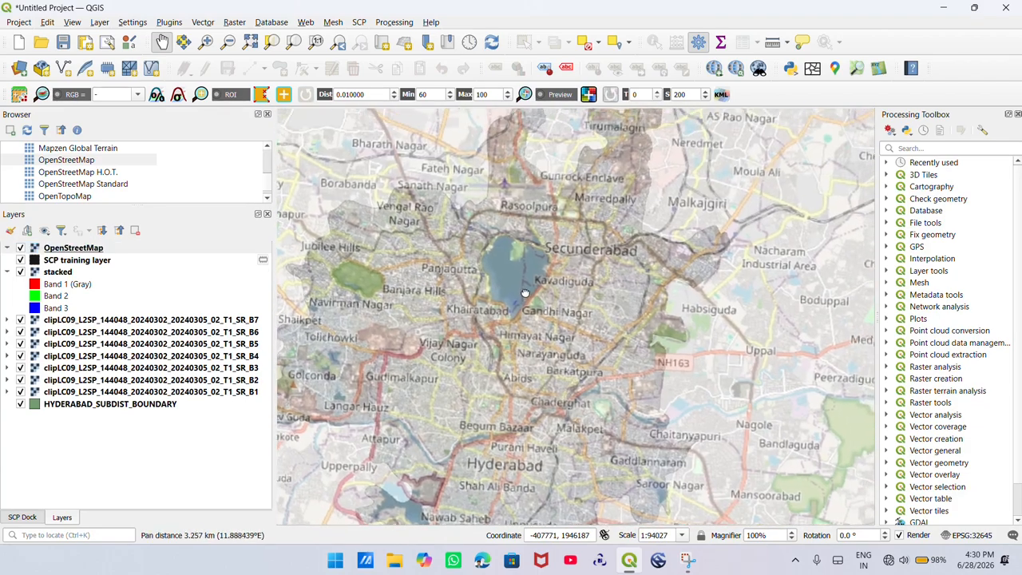
pyautogui.scroll(2, 546, 213)
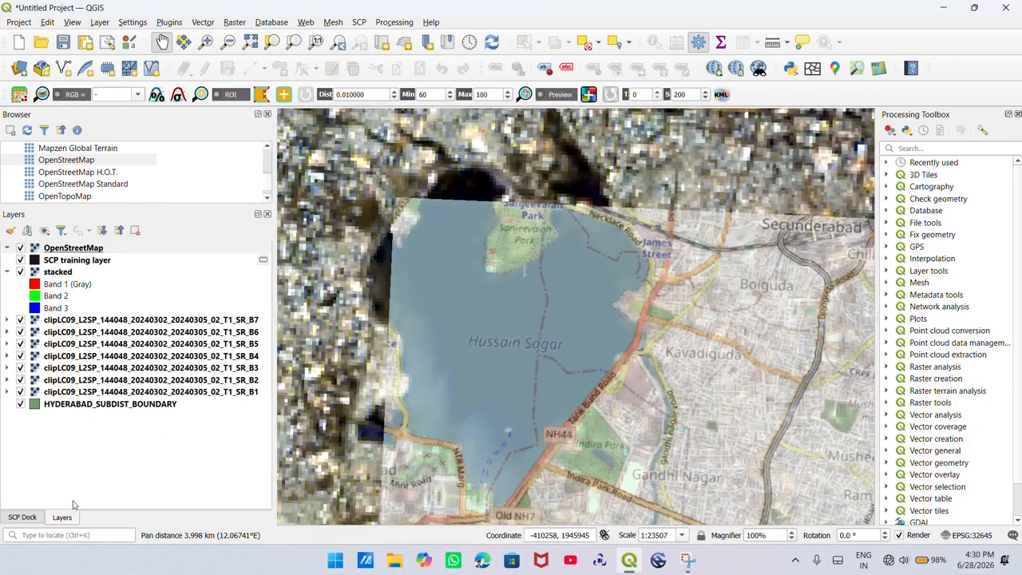
pyautogui.click(29, 517)
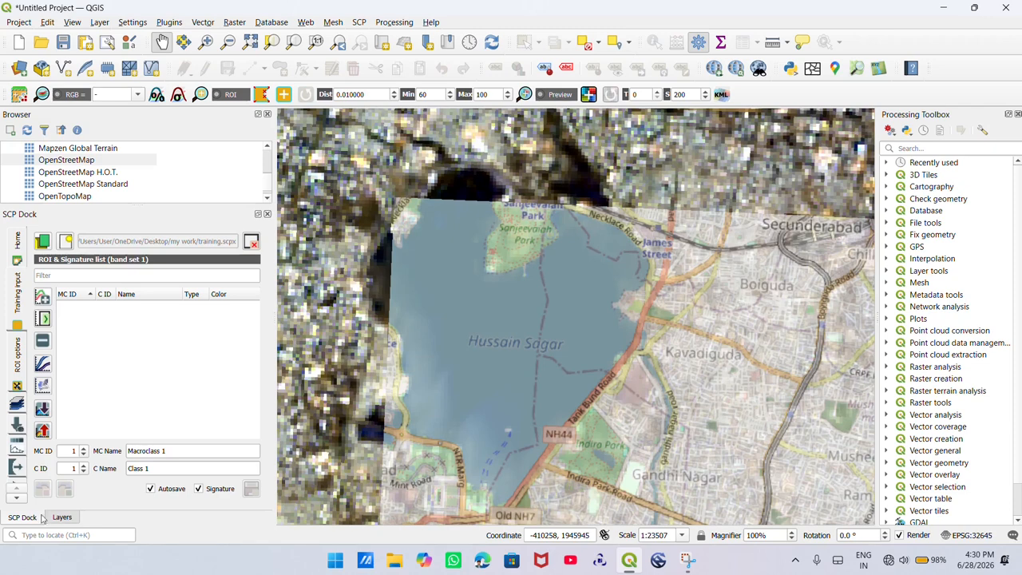
pyautogui.moveTo(186, 450); pyautogui.dragTo(106, 455)
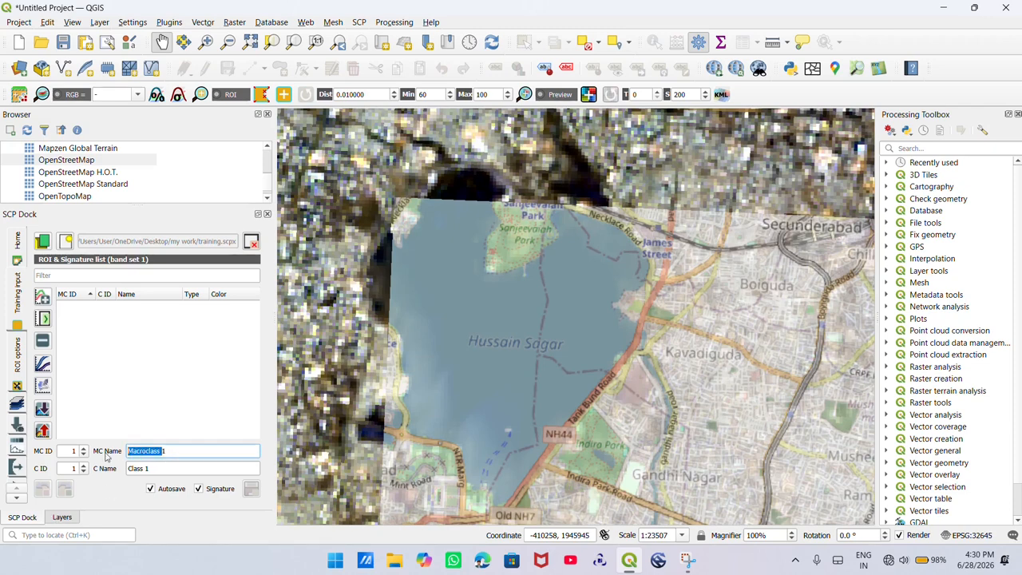
pyautogui.moveTo(176, 452); pyautogui.dragTo(121, 454)
pyautogui.write('Water bodies')
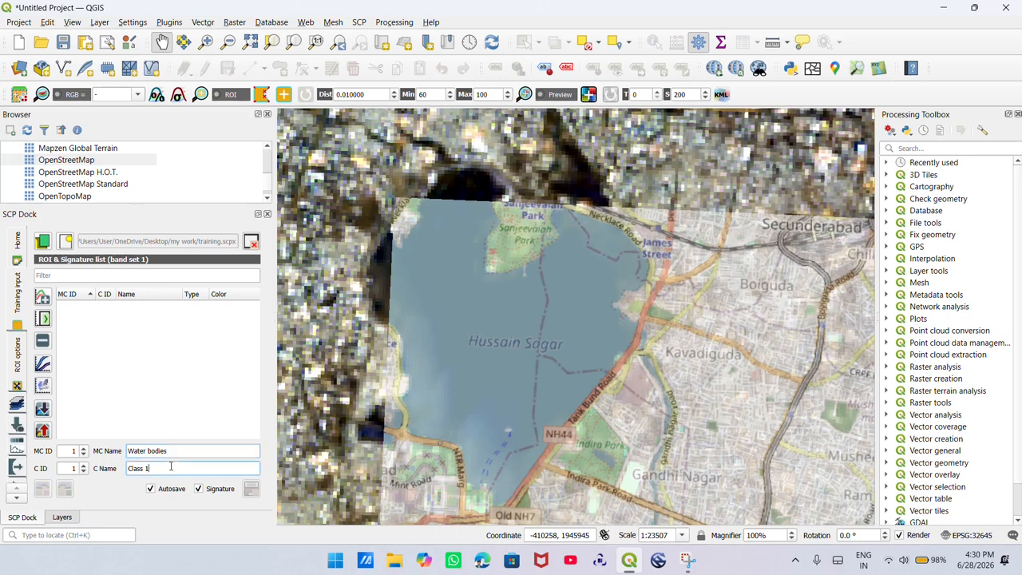
pyautogui.doubleClick(147, 469)
pyautogui.press('BackSpace')
pyautogui.press('BackSpace')
pyautogui.press('BackSpace')
pyautogui.press('BackSpace')
pyautogui.press('BackSpace')
pyautogui.press('BackSpace')
pyautogui.press('BackSpace')
# Step: Draw a four-sided ROI polygon on the water in the northwestern part of Hussain Sagar
pyautogui.scroll(-1, 464, 287)
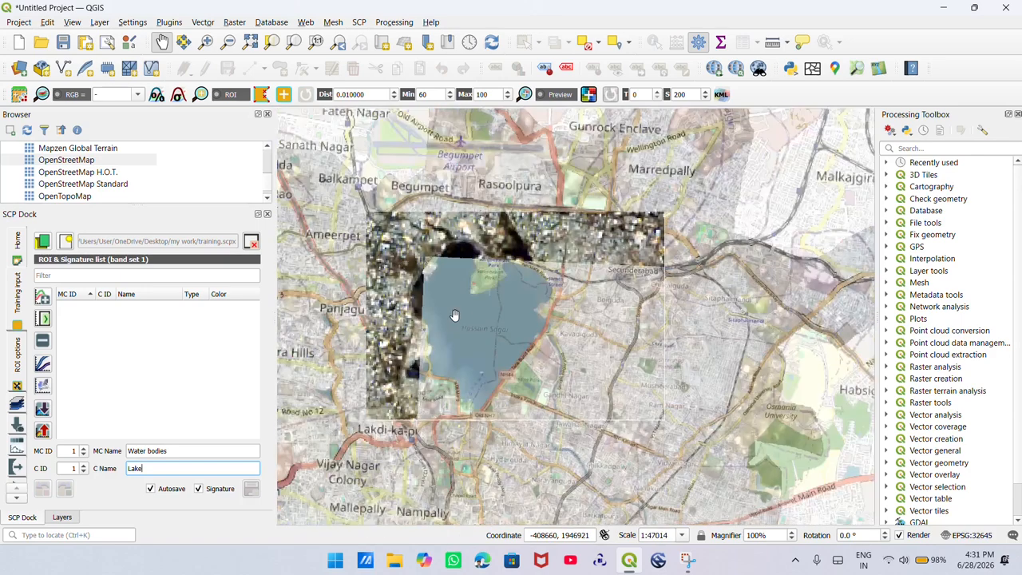
pyautogui.scroll(1, 453, 316)
pyautogui.scroll(-1, 453, 315)
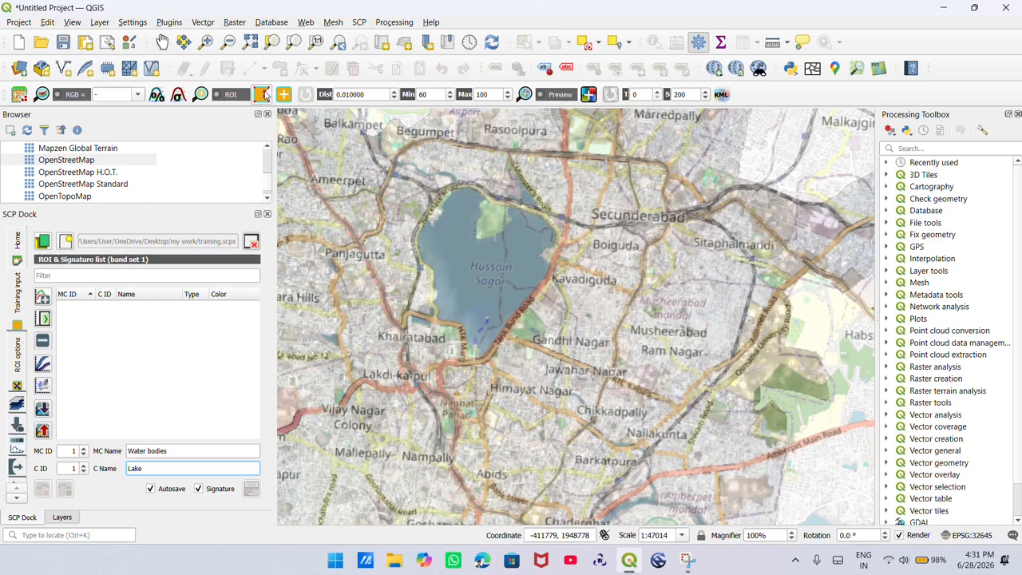
pyautogui.click(259, 96)
pyautogui.scroll(2, 457, 252)
pyautogui.scroll(-1, 458, 240)
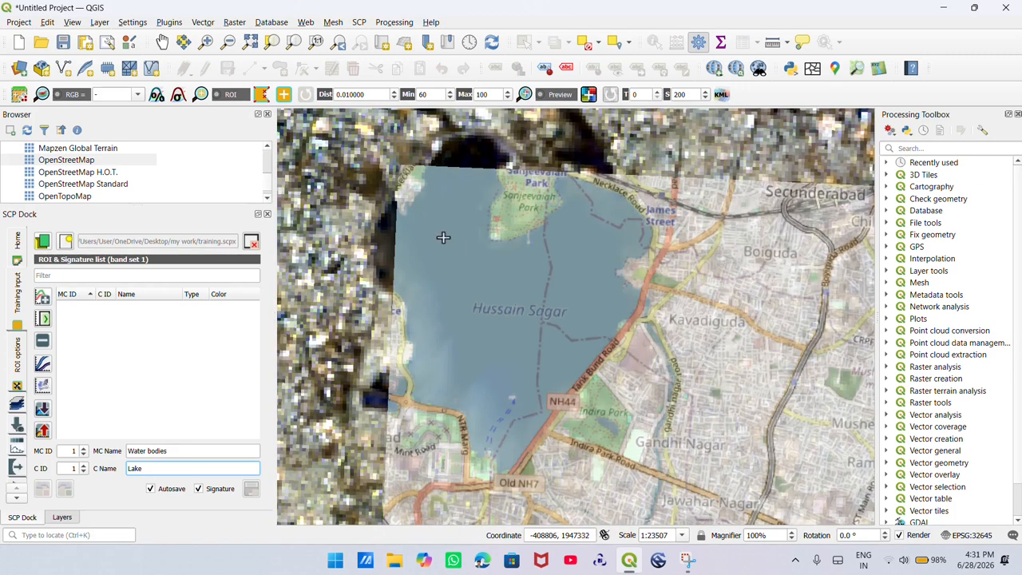
pyautogui.click(430, 218)
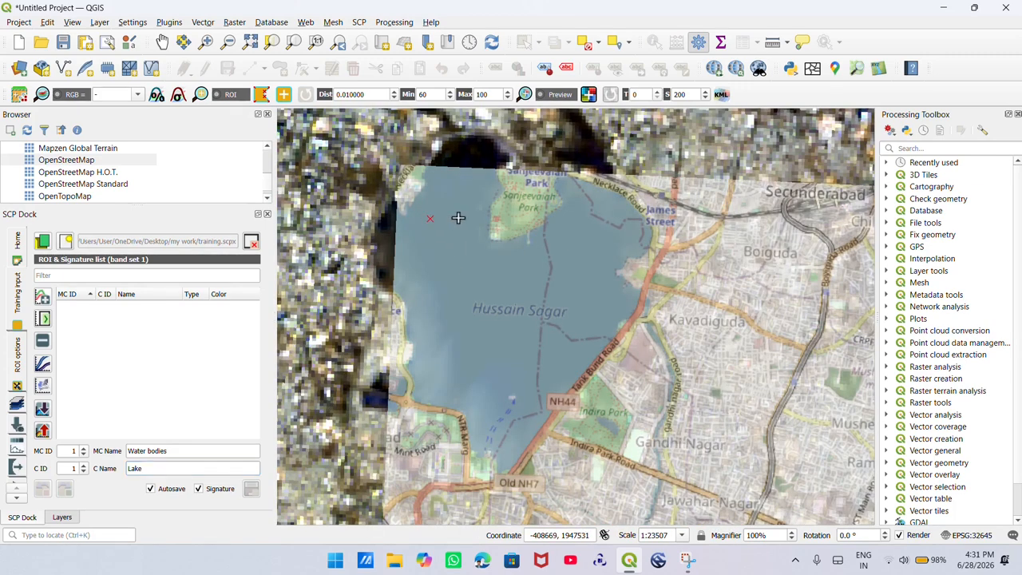
pyautogui.click(458, 217)
pyautogui.click(453, 274)
pyautogui.click(412, 241)
pyautogui.rightClick(417, 231)
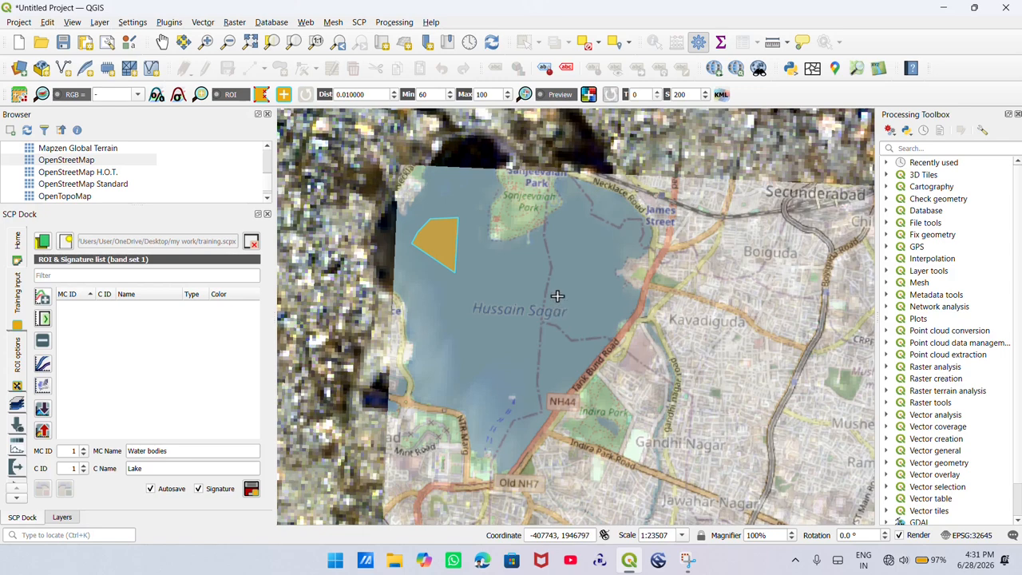
# Step: Draw a second, five-sided ROI polygon on the water in the eastern part of Hussain Sagar
pyautogui.click(566, 260)
pyautogui.click(592, 273)
pyautogui.click(587, 304)
pyautogui.click(554, 297)
pyautogui.click(550, 274)
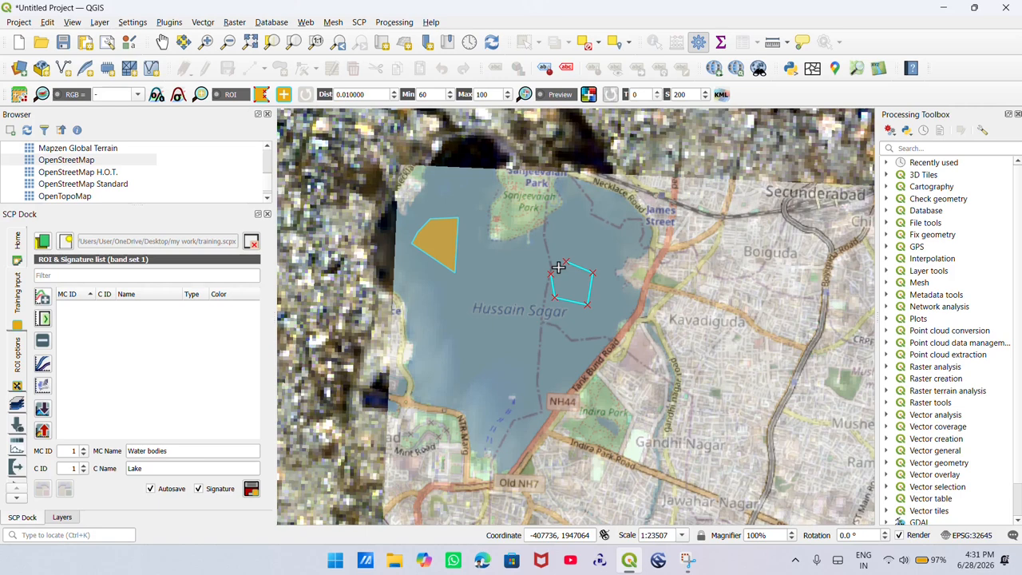
pyautogui.rightClick(557, 268)
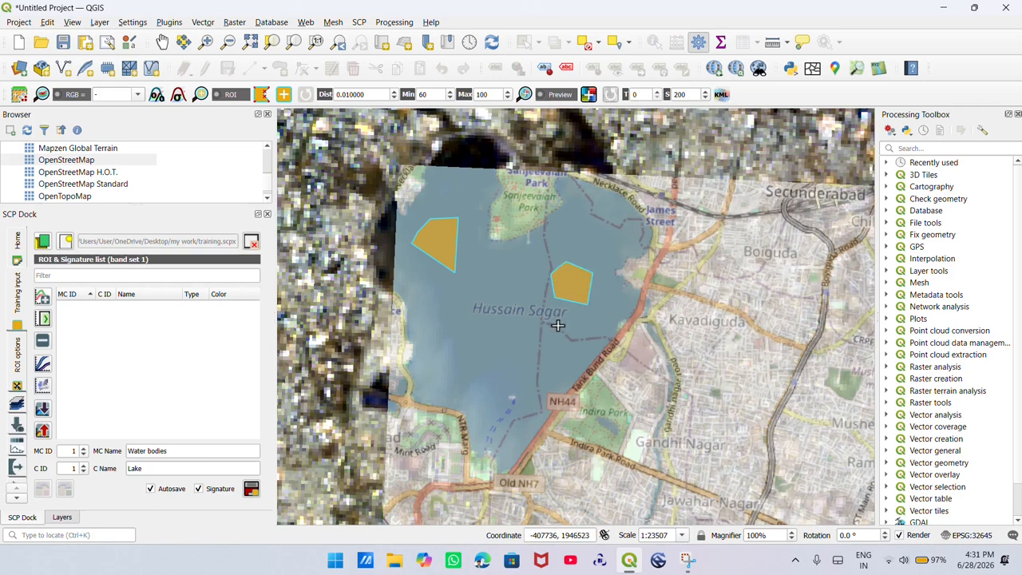
# Step: Draw a third ROI polygon on the water in the southern part of Hussain Sagar
pyautogui.click(487, 340)
pyautogui.click(529, 364)
pyautogui.click(506, 383)
pyautogui.click(469, 361)
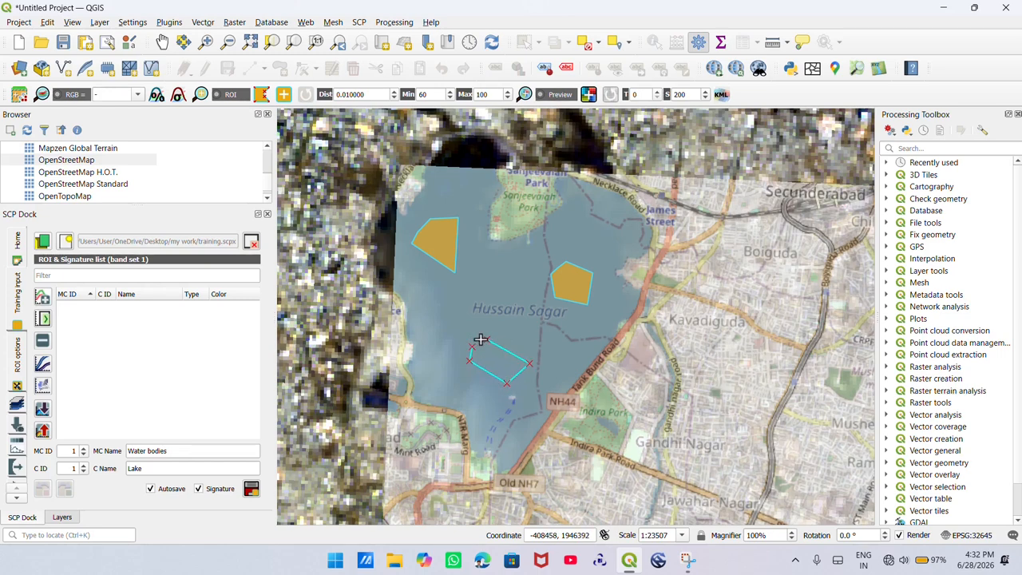
pyautogui.rightClick(480, 339)
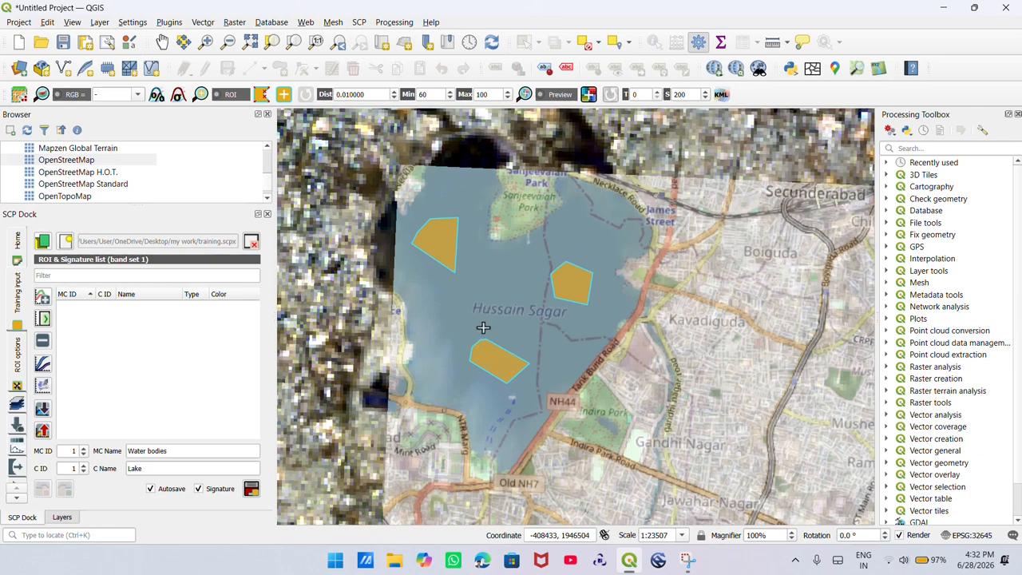
# Step: Draw a four-sided ROI polygon on the dark lake at the city's southwestern edge, near Nawab Saheb Kunta
pyautogui.scroll(-1, 474, 338)
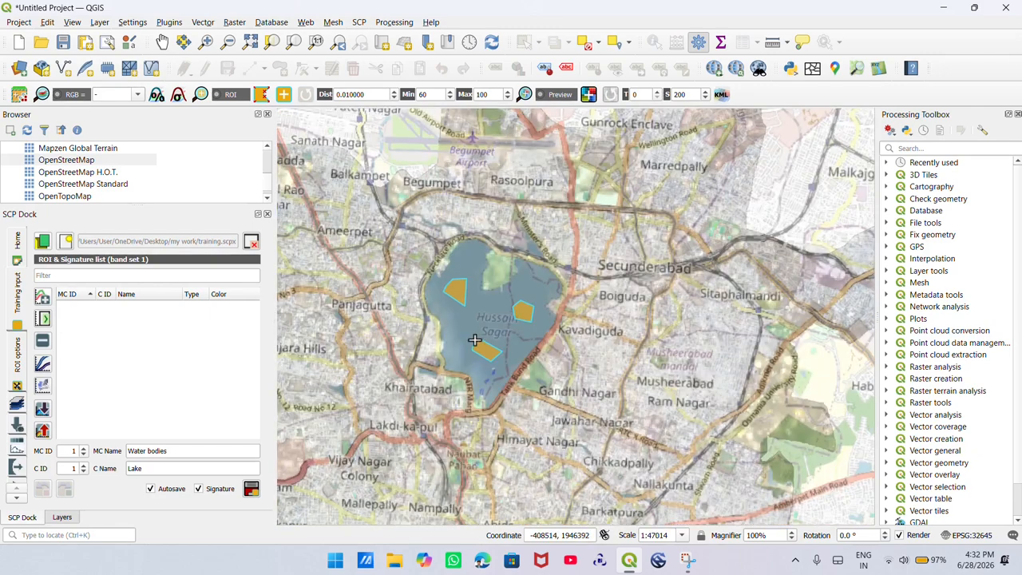
pyautogui.scroll(-1, 474, 338)
pyautogui.moveTo(487, 383); pyautogui.dragTo(525, 281)
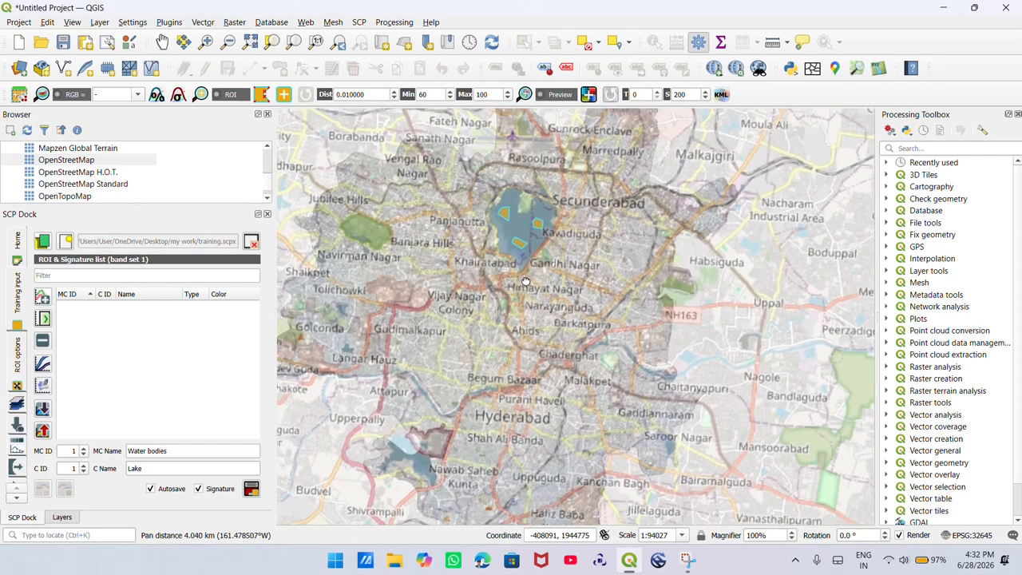
pyautogui.moveTo(423, 450); pyautogui.dragTo(457, 389)
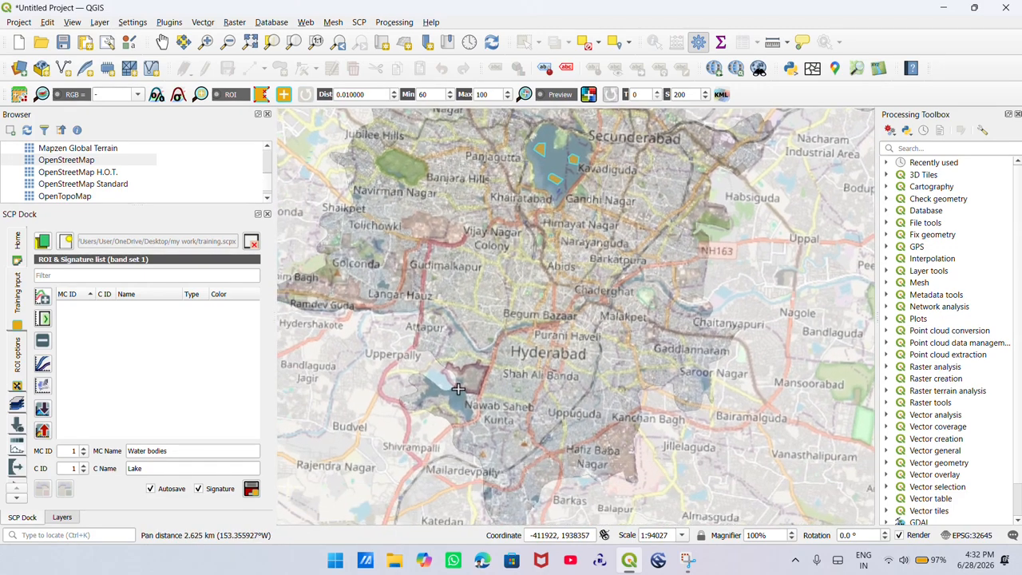
pyautogui.scroll(3, 458, 388)
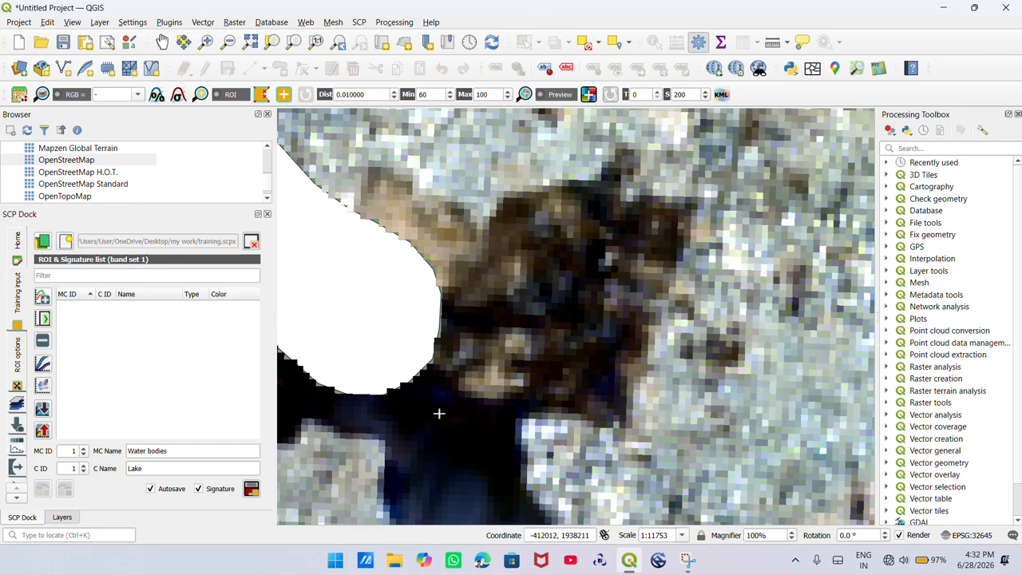
pyautogui.click(438, 413)
pyautogui.click(476, 431)
pyautogui.click(462, 463)
pyautogui.click(432, 445)
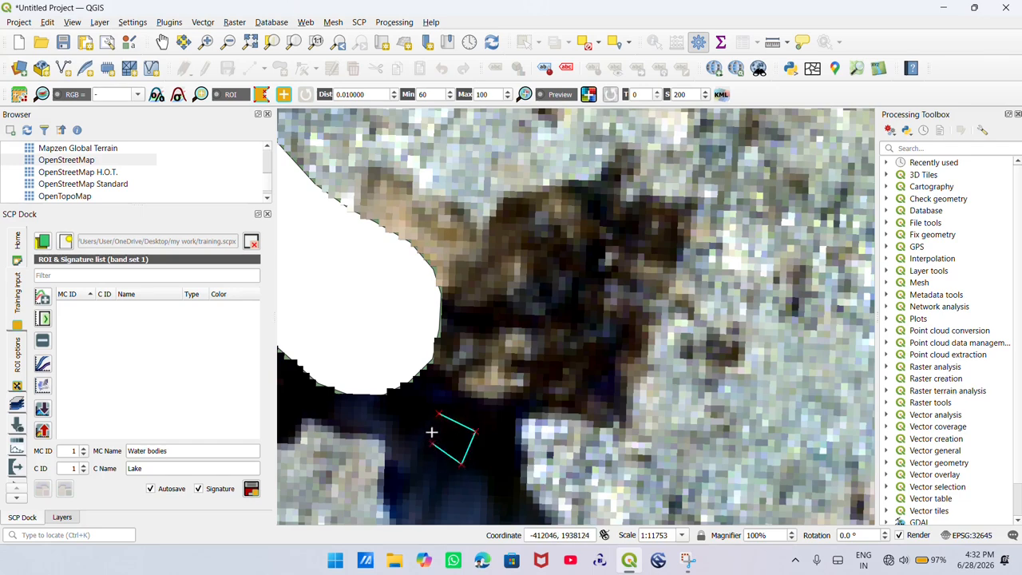
pyautogui.rightClick(431, 432)
# Step: Save the four drawn lake polygons as a Water bodies training ROI with its spectral signature
pyautogui.scroll(-4, 513, 418)
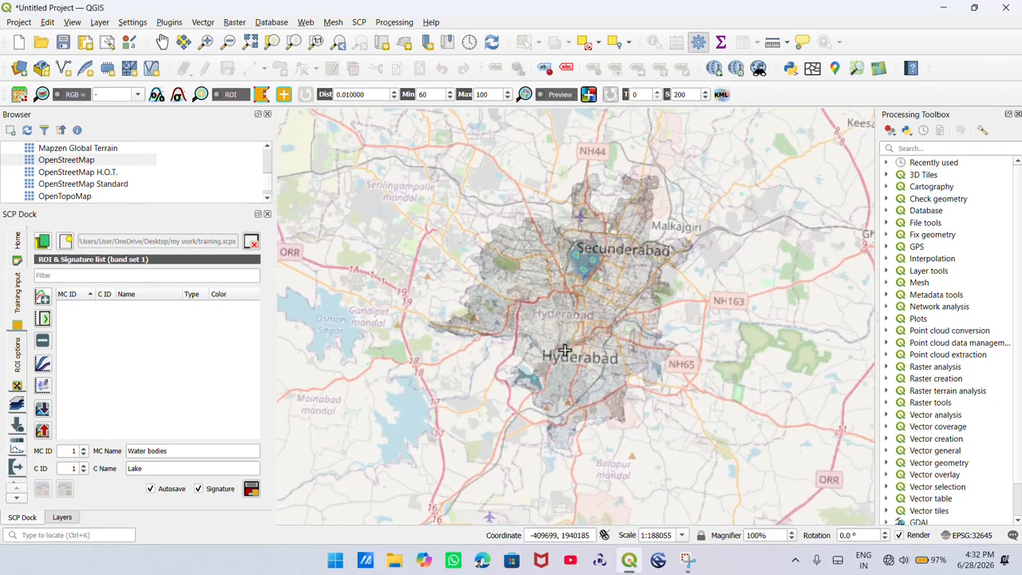
pyautogui.scroll(1, 564, 350)
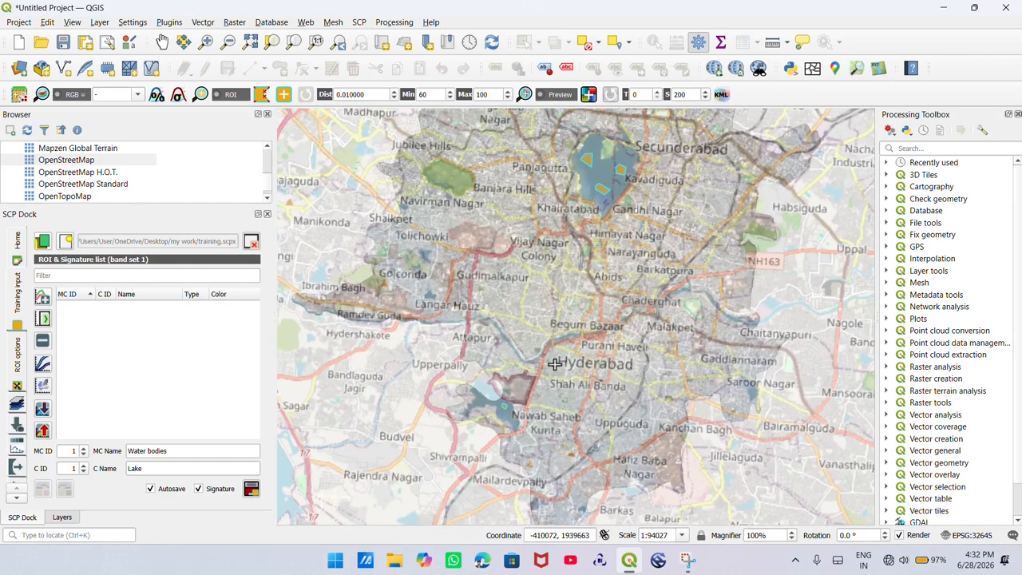
pyautogui.click(250, 489)
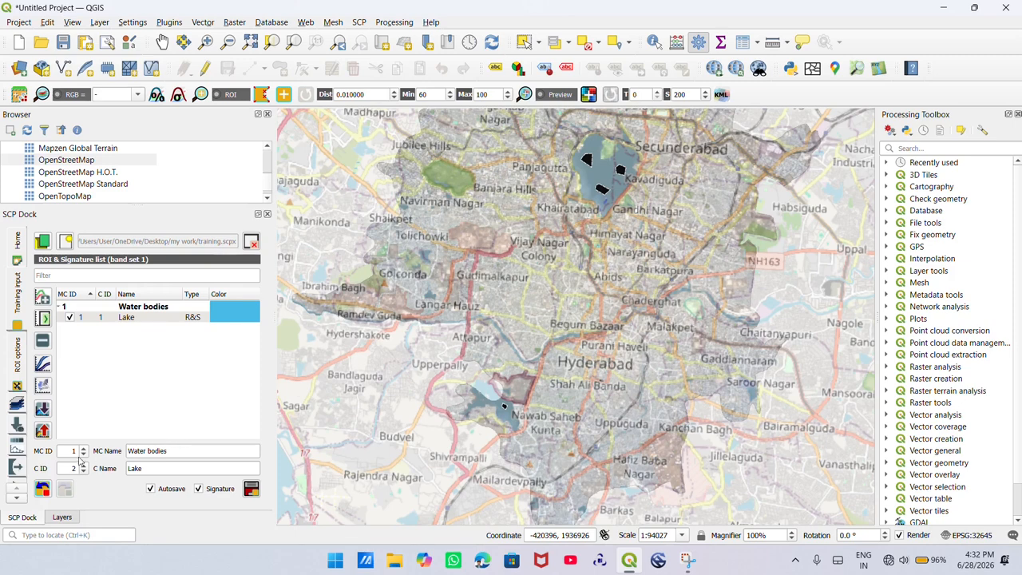
# Step: Set the class name for the next training ROI to river, under the Water bodies macroclass
pyautogui.click(146, 468)
pyautogui.moveTo(641, 427); pyautogui.dragTo(645, 348)
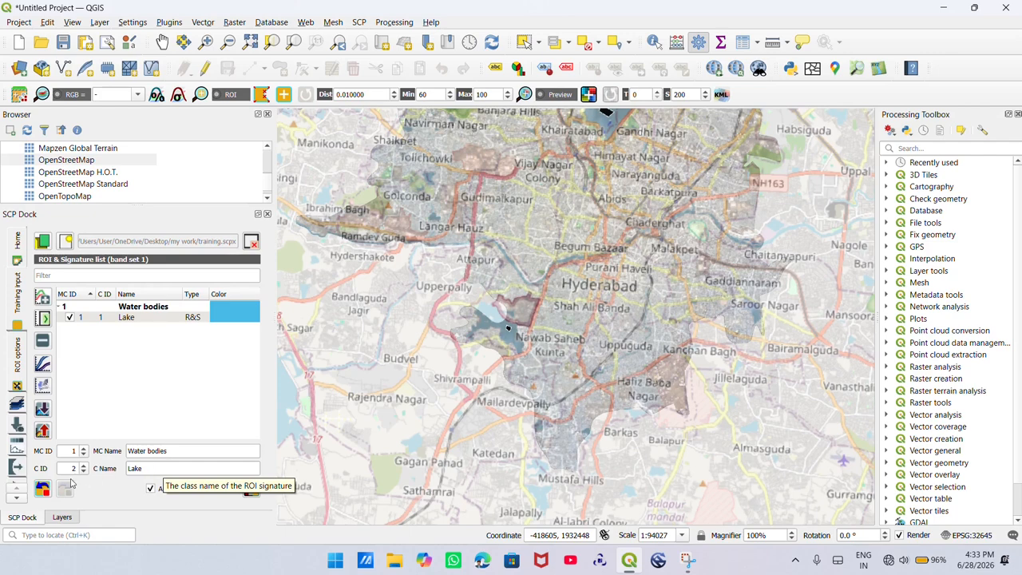
pyautogui.doubleClick(137, 469)
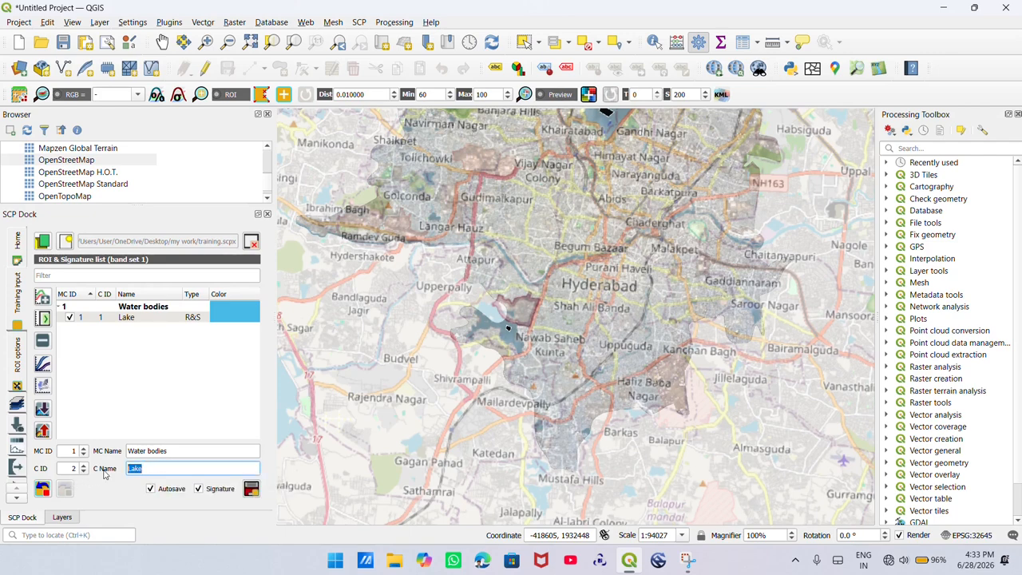
pyautogui.write('river')
# Step: Draw a small ROI polygon on the Musi River just above the Ward 51 Goshamahal label
pyautogui.scroll(1, 655, 341)
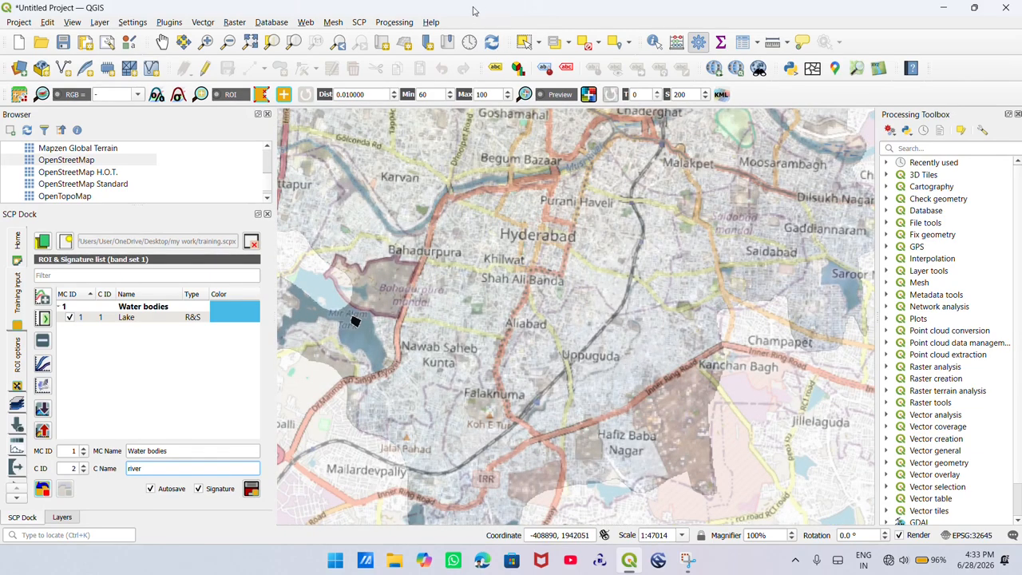
pyautogui.click(448, 31)
pyautogui.scroll(-1, 503, 136)
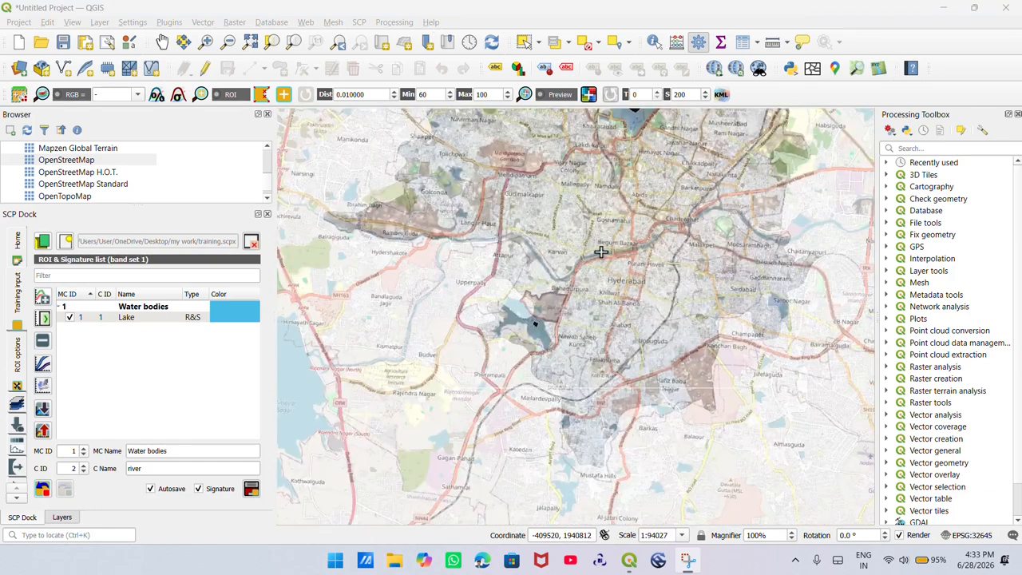
pyautogui.scroll(-1, 598, 267)
pyautogui.scroll(4, 600, 271)
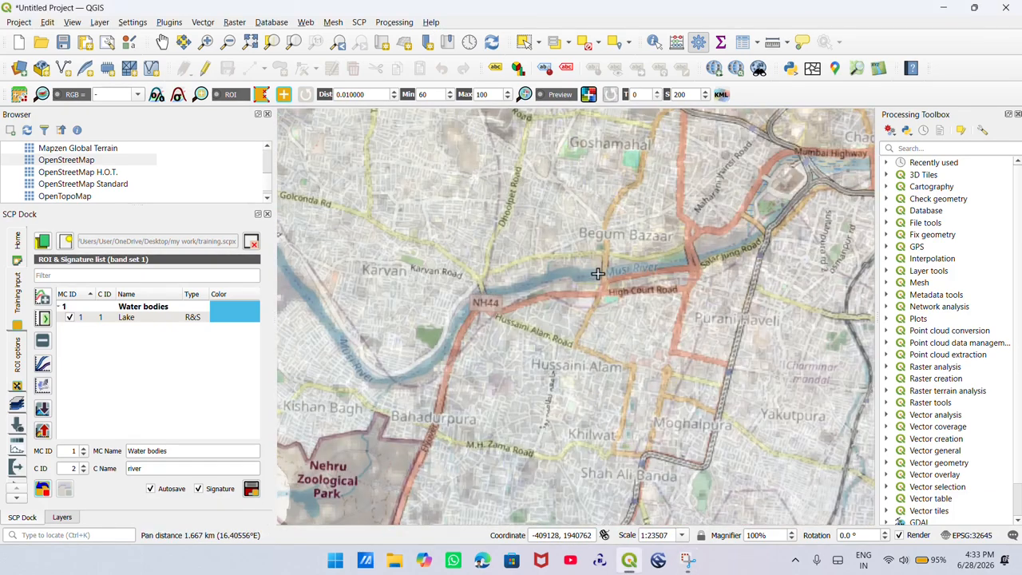
pyautogui.scroll(1, 583, 283)
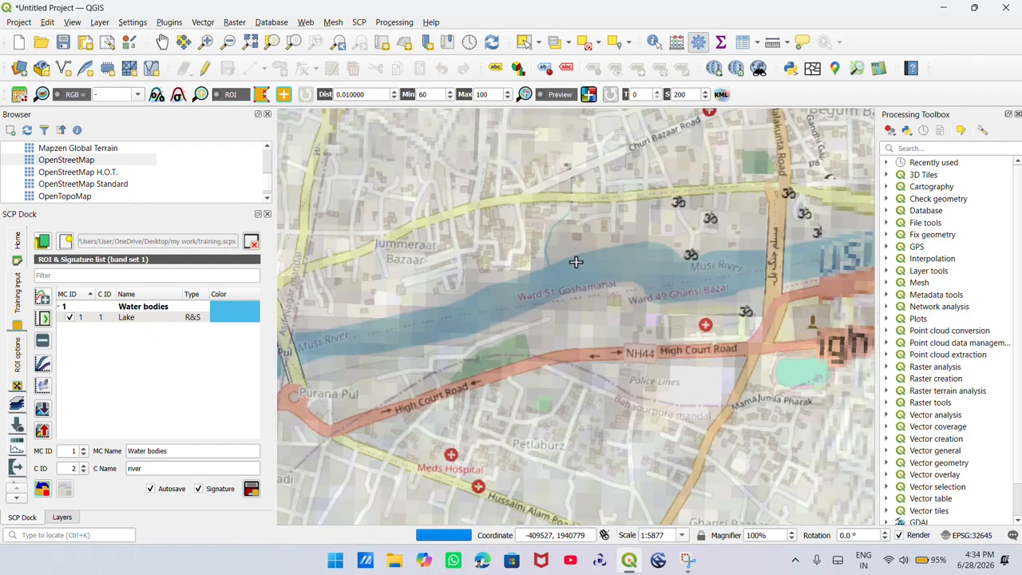
pyautogui.click(575, 262)
pyautogui.click(592, 277)
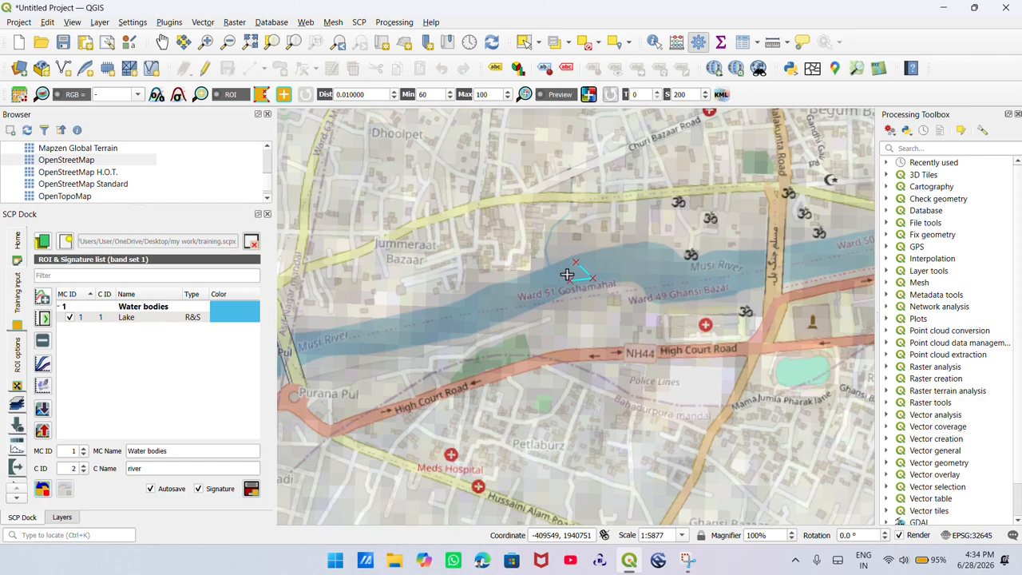
pyautogui.rightClick(568, 269)
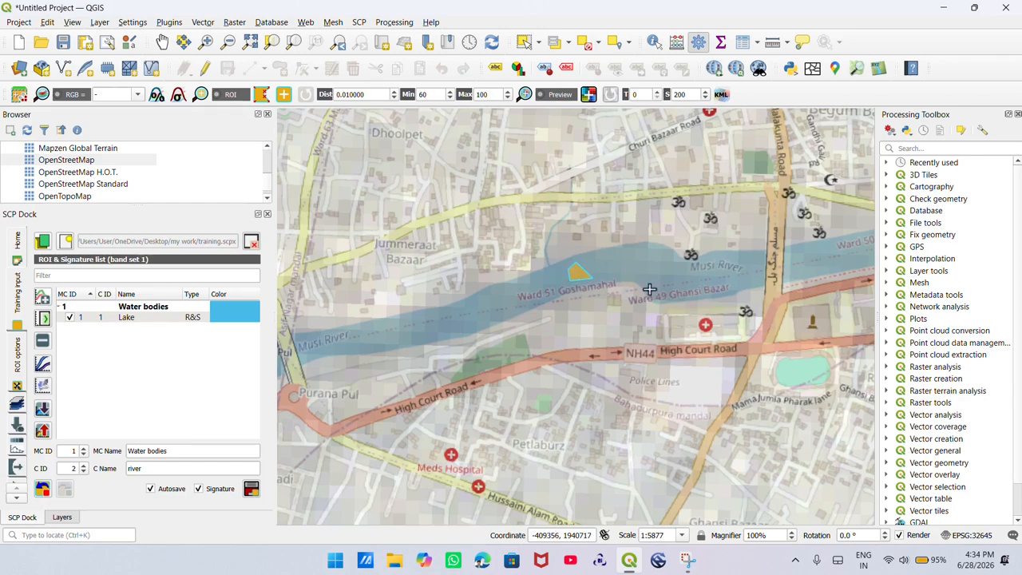
# Step: Draw a second ROI polygon on the Musi River farther west, between Purana Pul and Ward 51 Goshamahal
pyautogui.click(428, 314)
pyautogui.click(450, 328)
pyautogui.click(417, 330)
pyautogui.click(414, 319)
pyautogui.rightClick(428, 319)
# Step: Draw a third ROI polygon on the Musi River at Ward 50 Begum Bazar and save the river polygons as a training ROI with its signature
pyautogui.scroll(-2, 582, 303)
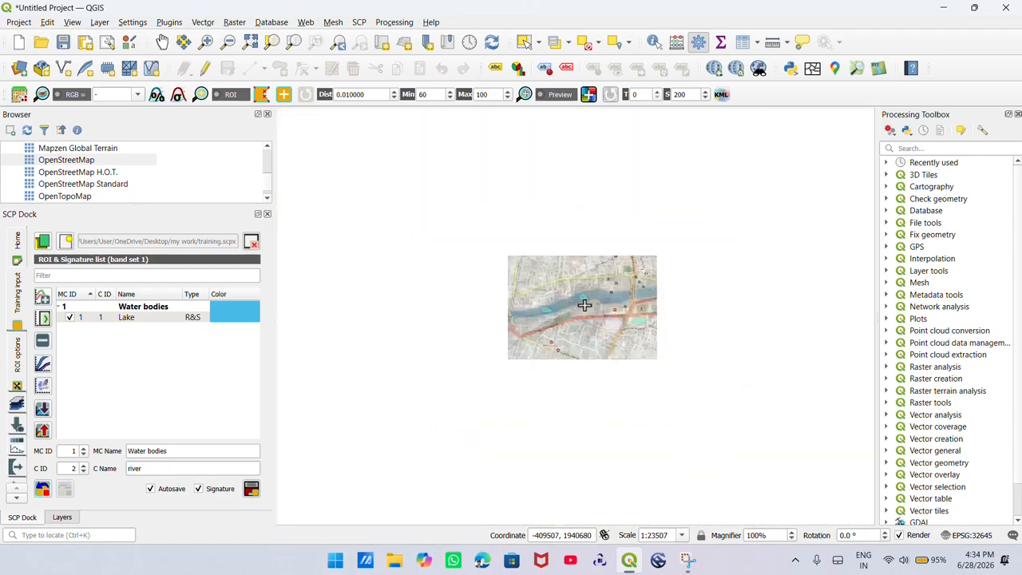
pyautogui.scroll(3, 682, 286)
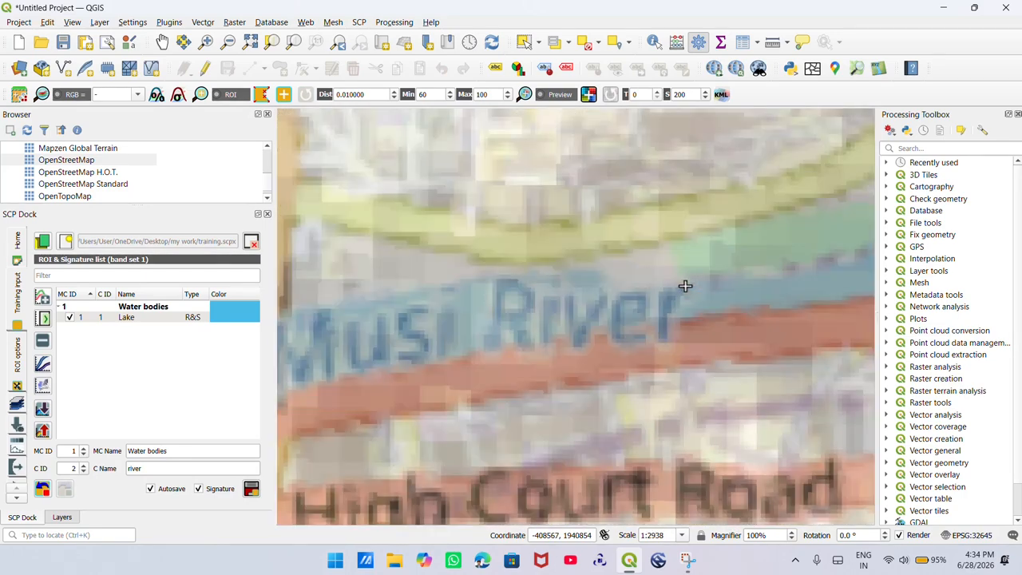
pyautogui.click(566, 297)
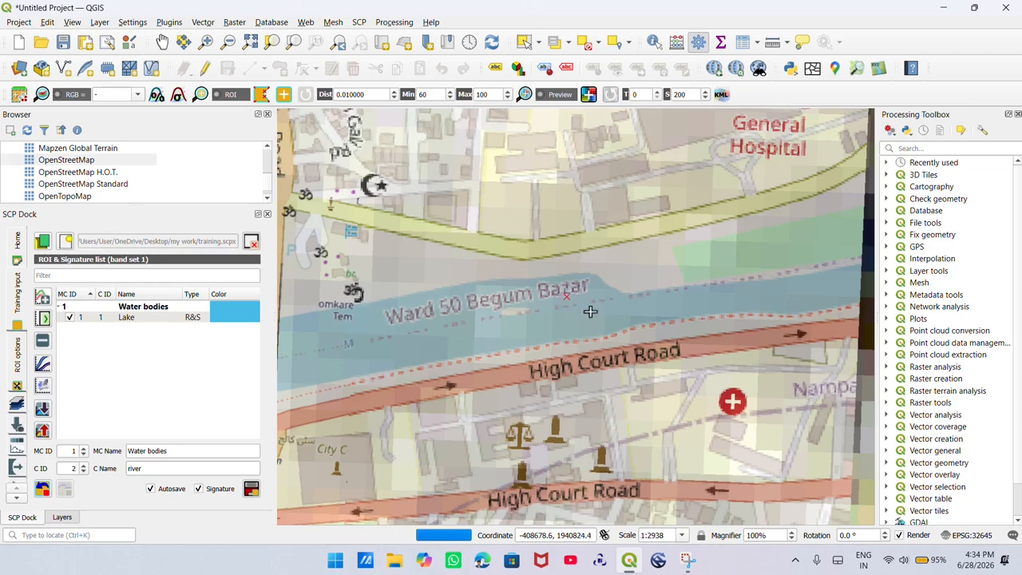
pyautogui.click(593, 313)
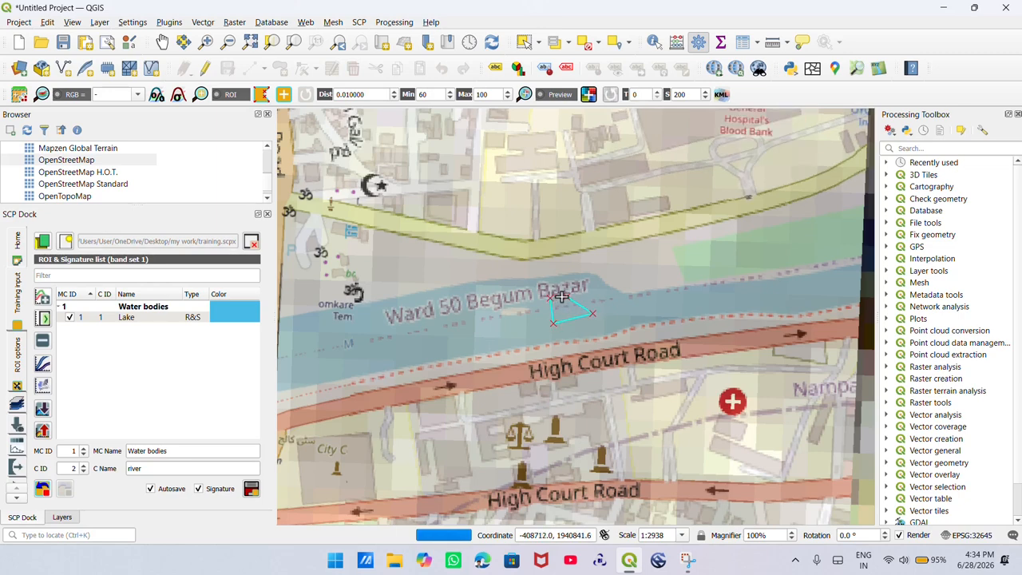
pyautogui.scroll(-3, 528, 297)
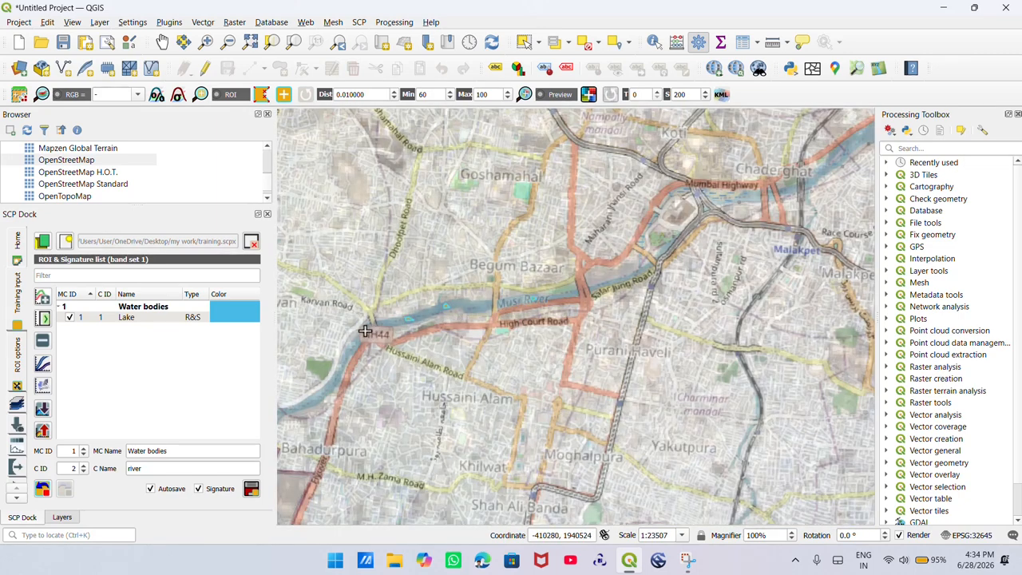
pyautogui.click(250, 488)
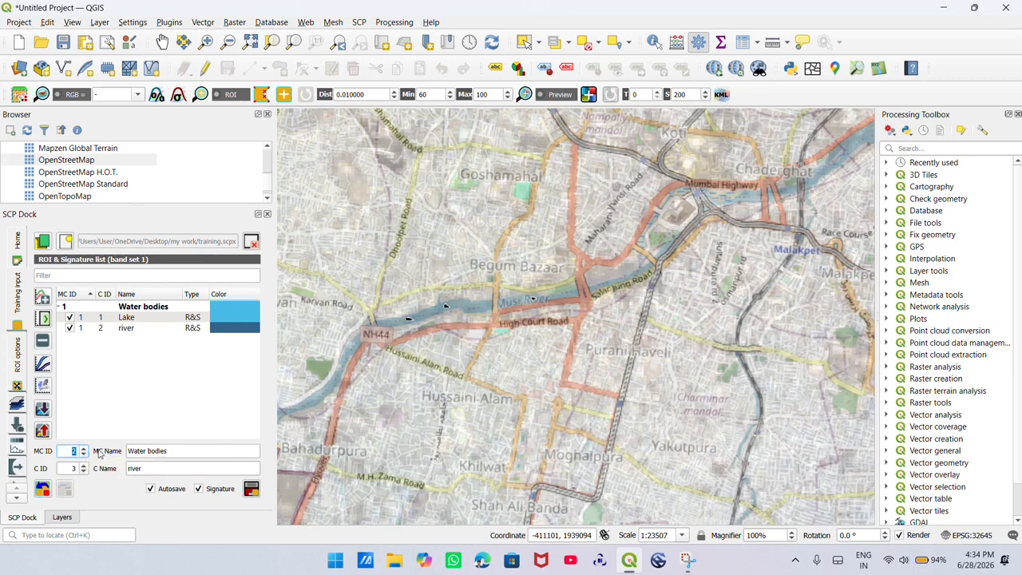
# Step: Set up the next training class with macroclass ID 2 named Buildings and class ID 1 named domestic
pyautogui.click(176, 450)
pyautogui.moveTo(176, 450); pyautogui.dragTo(125, 451)
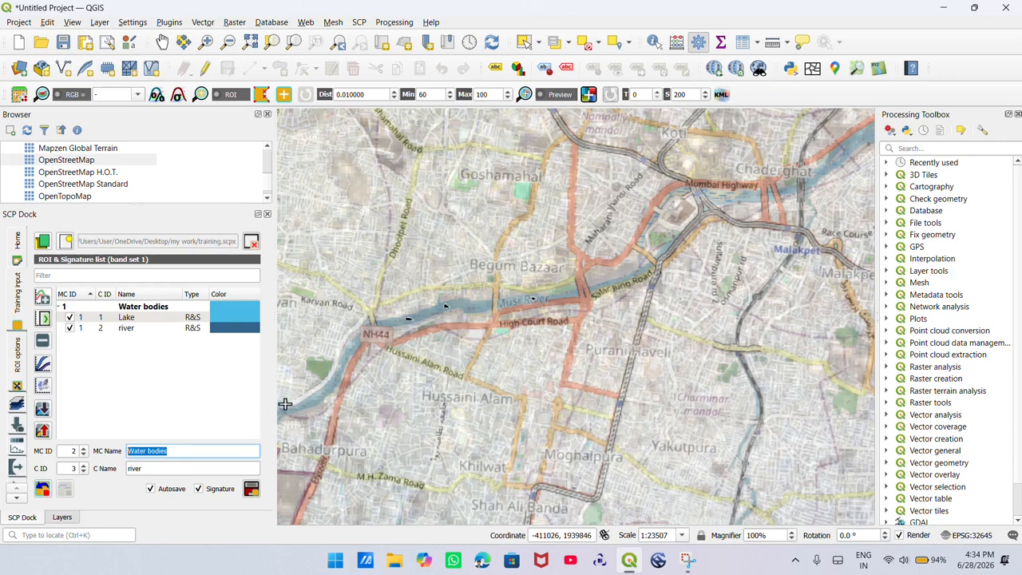
pyautogui.write('Buildings')
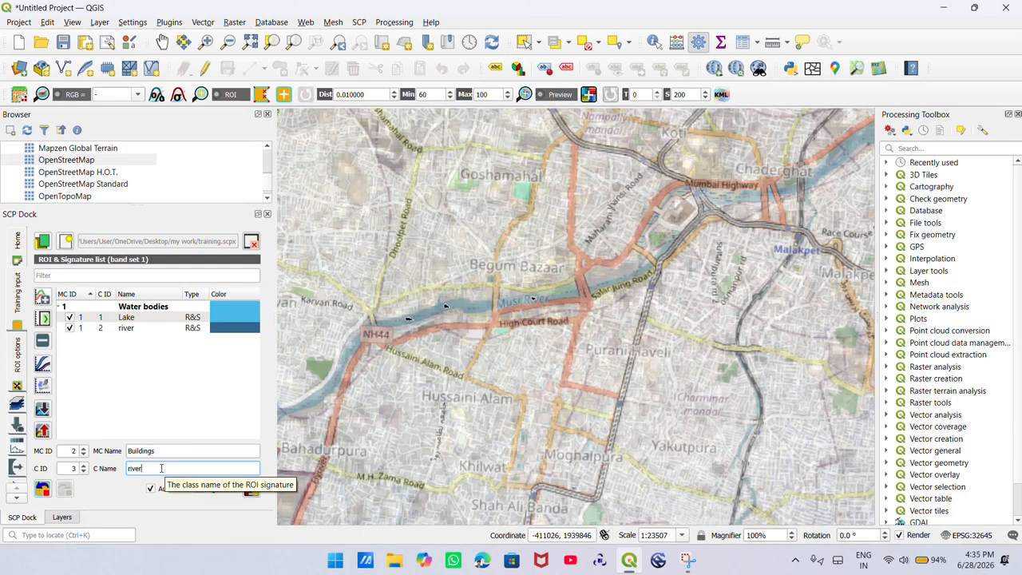
pyautogui.moveTo(161, 468); pyautogui.dragTo(90, 467)
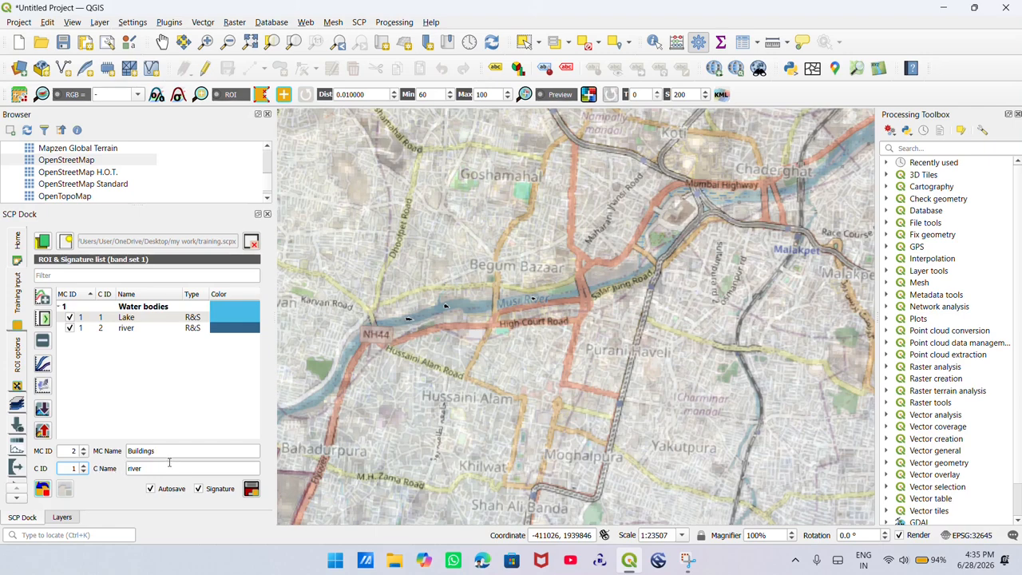
pyautogui.moveTo(166, 468); pyautogui.dragTo(113, 476)
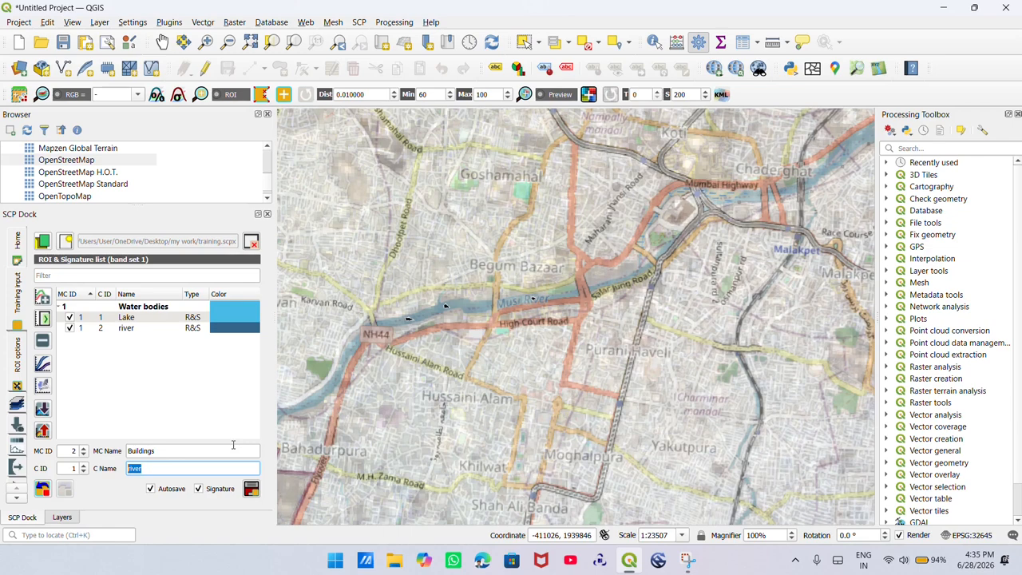
pyautogui.write('domestic')
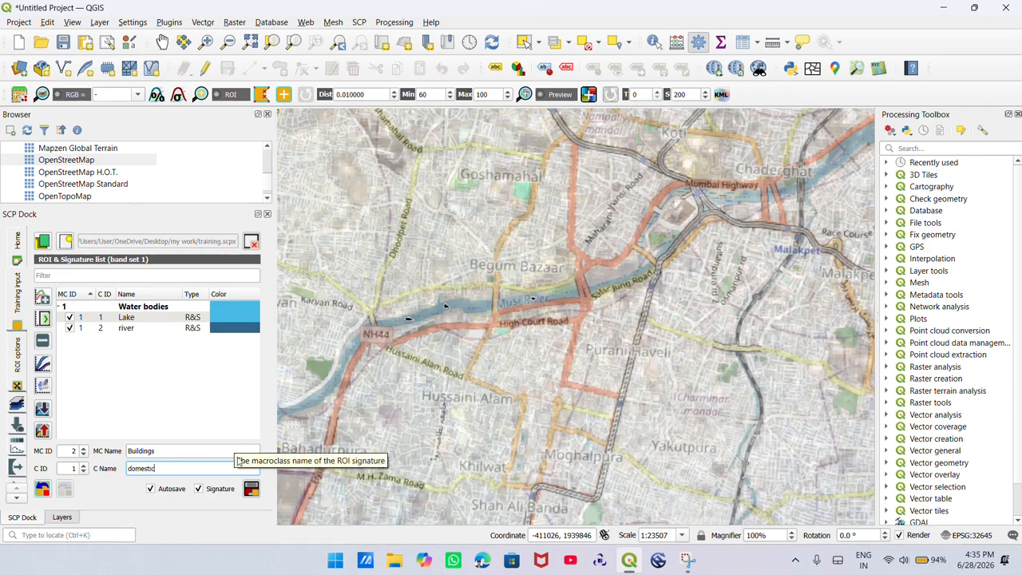
# Step: Draw an ROI polygon over the cluster of houses in southern Riqab Gunj, west of Rikab Gung RD
pyautogui.scroll(2, 553, 367)
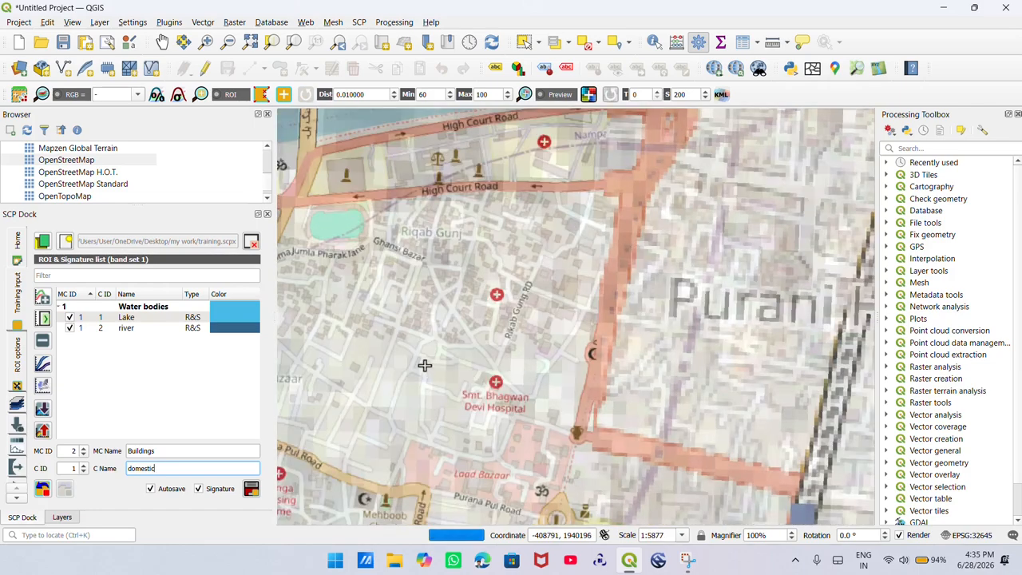
pyautogui.scroll(1, 431, 360)
pyautogui.scroll(1, 427, 263)
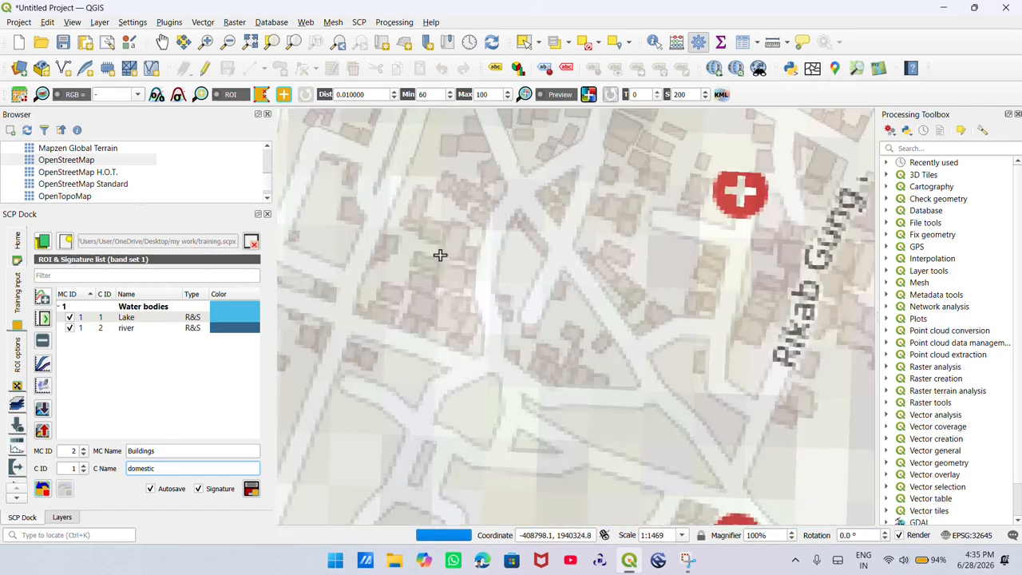
pyautogui.click(425, 216)
pyautogui.click(467, 270)
pyautogui.click(448, 309)
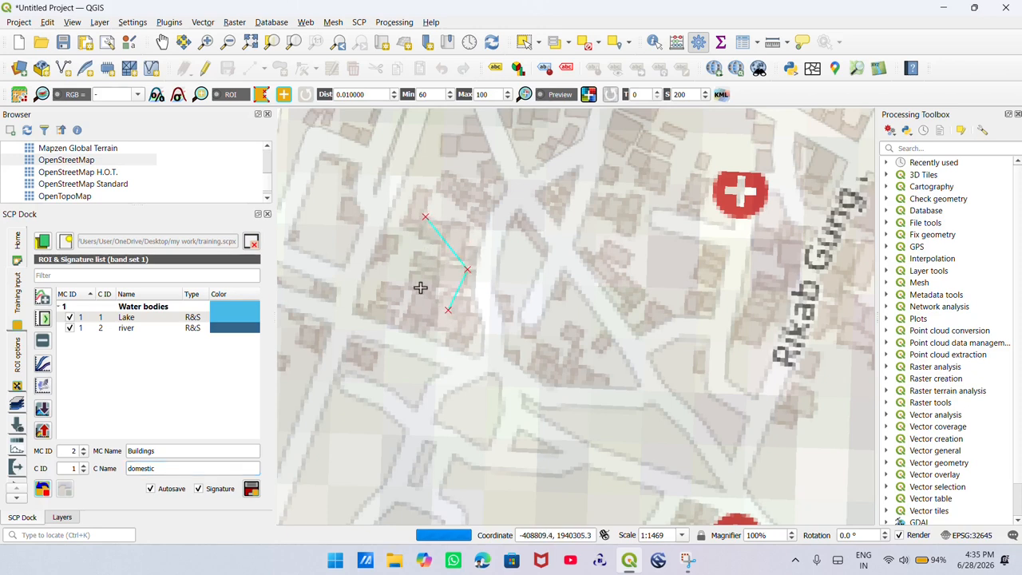
pyautogui.click(412, 276)
pyautogui.rightClick(420, 222)
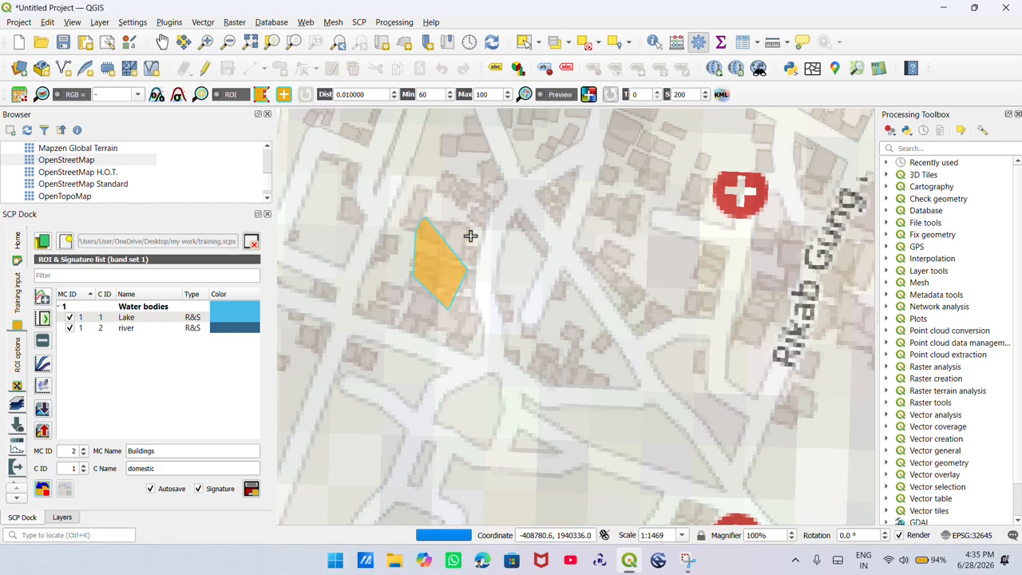
# Step: Draw a second domestic ROI polygon over the small houses east of the Riqab Gunj label, southwest of HDFC Bank
pyautogui.scroll(-2, 528, 243)
pyautogui.moveTo(557, 236); pyautogui.dragTo(507, 345)
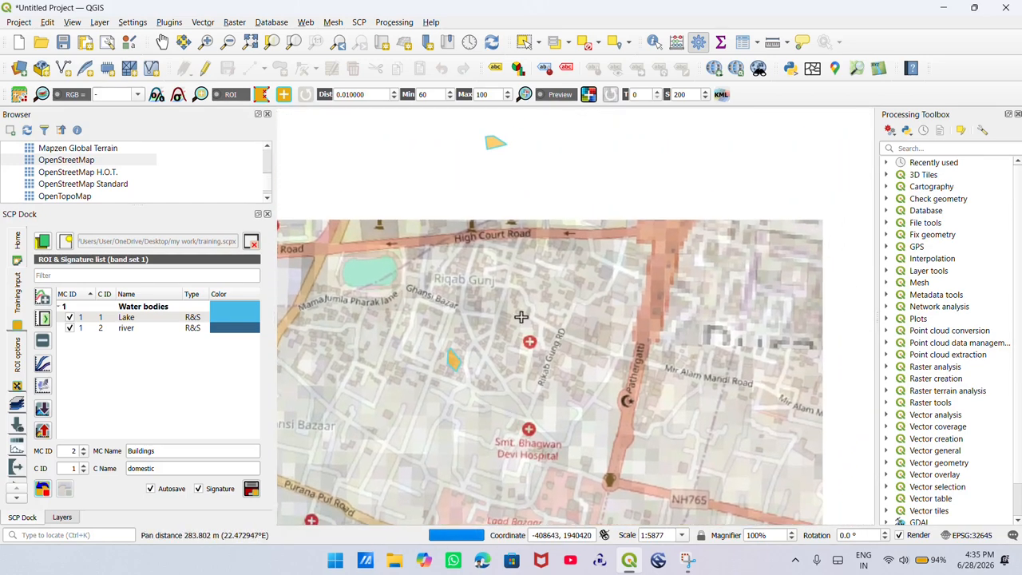
pyautogui.scroll(1, 532, 281)
pyautogui.scroll(1, 532, 281)
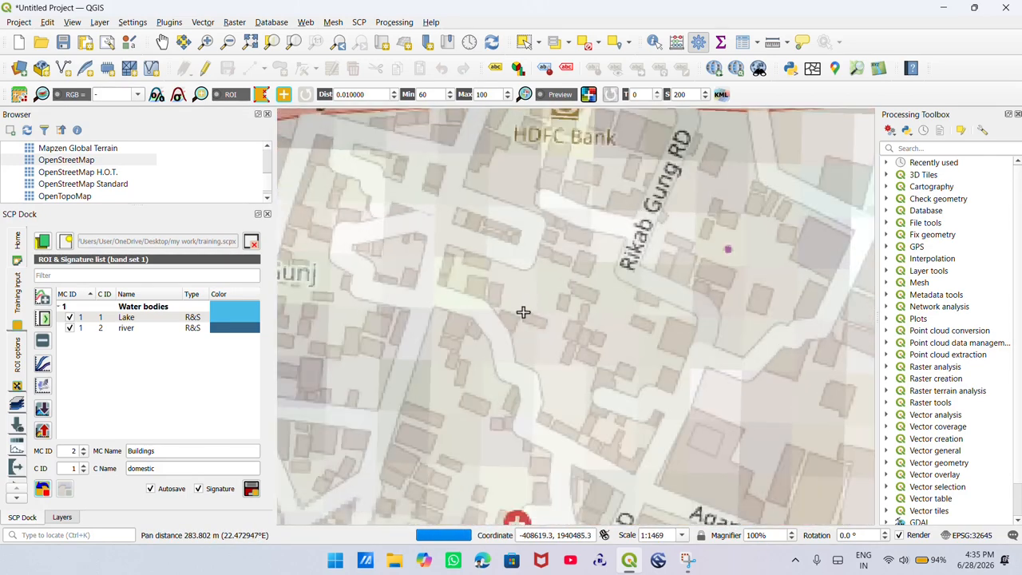
pyautogui.click(463, 260)
pyautogui.click(494, 279)
pyautogui.click(492, 302)
pyautogui.click(461, 283)
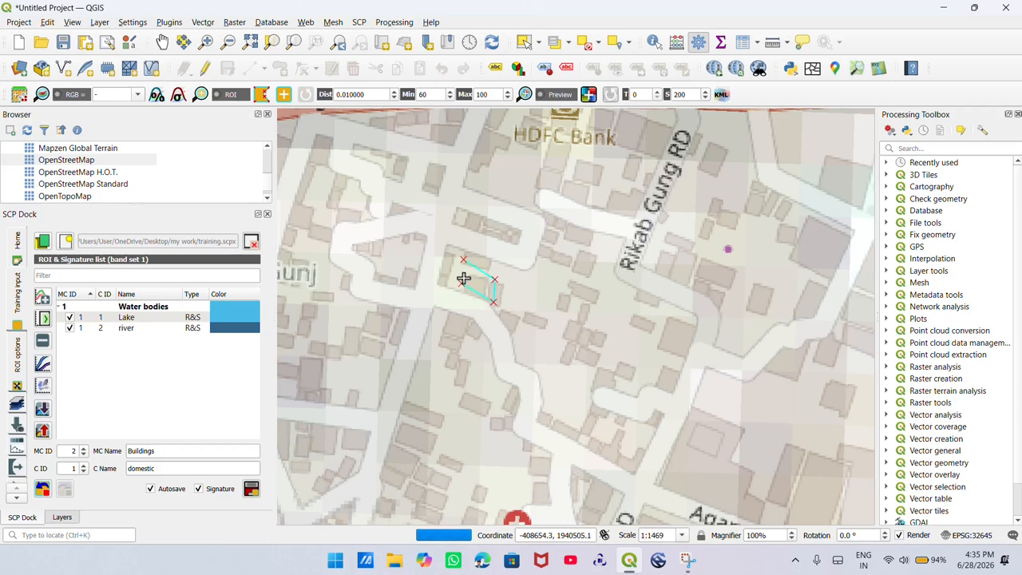
pyautogui.rightClick(463, 267)
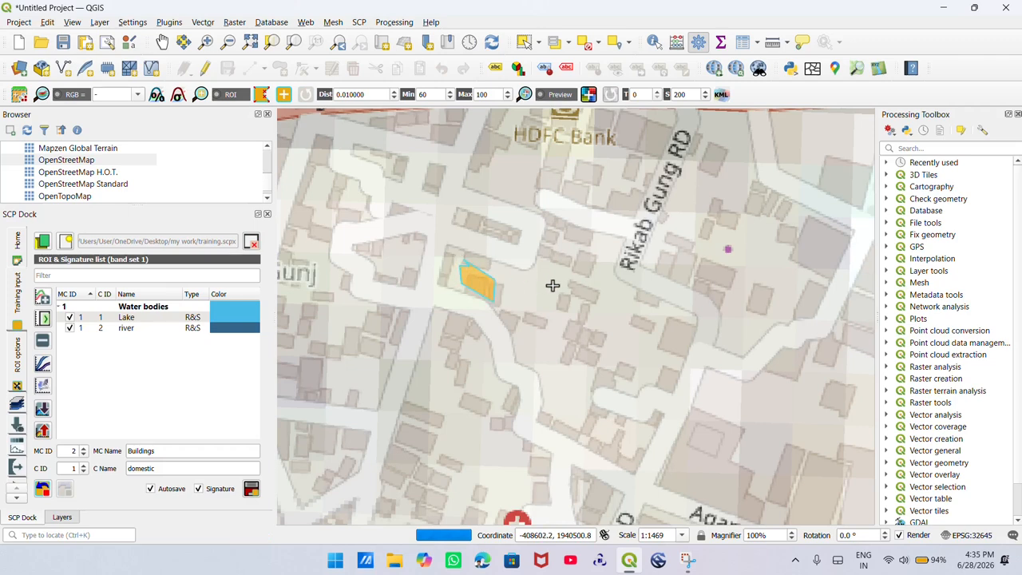
# Step: Draw a third, six-sided domestic ROI polygon over the buildings just north of the Riqab Gunj label
pyautogui.scroll(-1, 554, 286)
pyautogui.scroll(2, 388, 267)
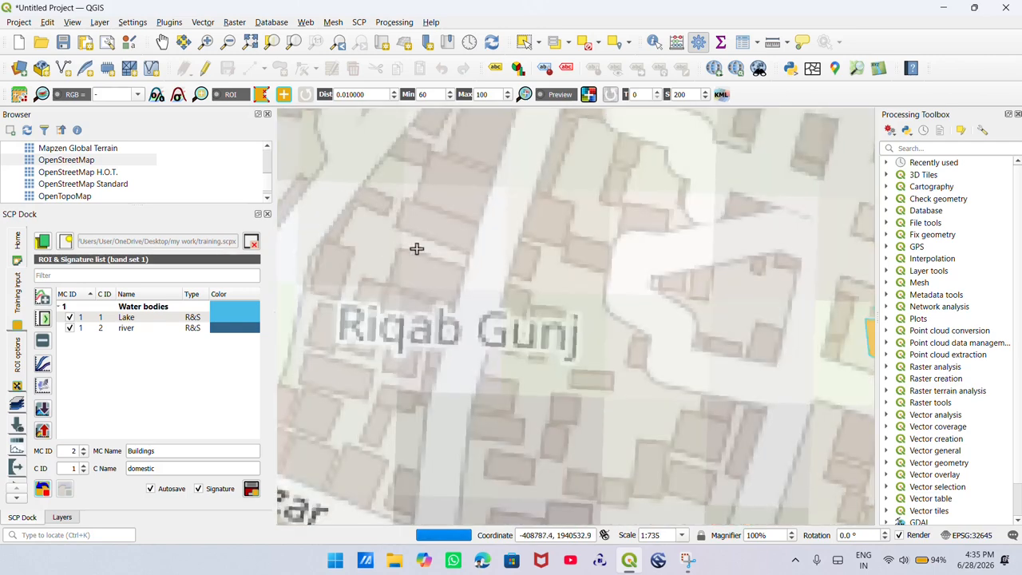
pyautogui.click(442, 159)
pyautogui.click(477, 179)
pyautogui.click(471, 231)
pyautogui.click(419, 235)
pyautogui.click(405, 203)
pyautogui.rightClick(425, 165)
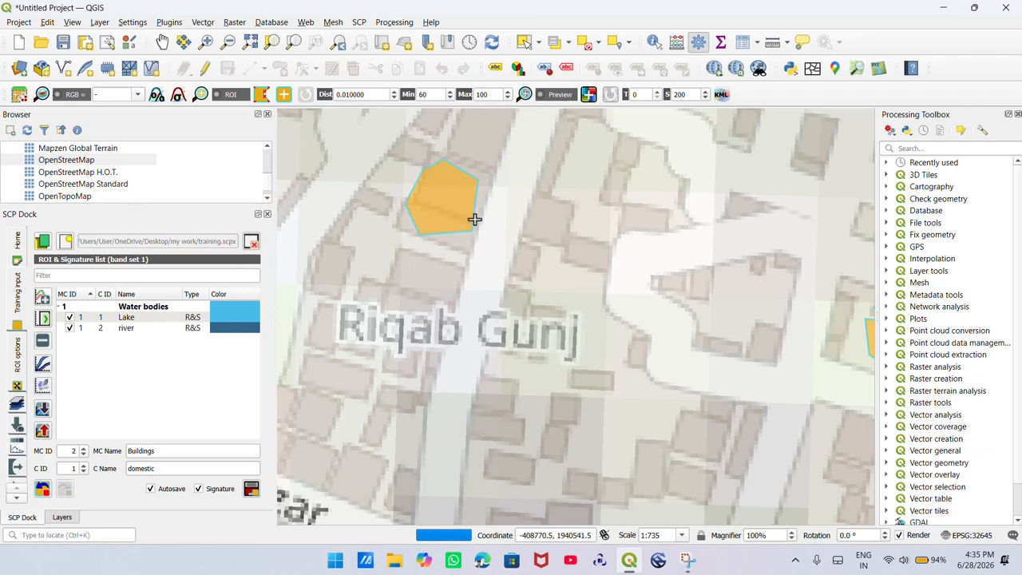
# Step: Draw a fourth domestic ROI polygon over the houses beside the Ghode Ki Khabr label, northwest of Shah Inayat Gunj
pyautogui.scroll(-1, 472, 219)
pyautogui.scroll(-1, 520, 251)
pyautogui.scroll(-1, 593, 294)
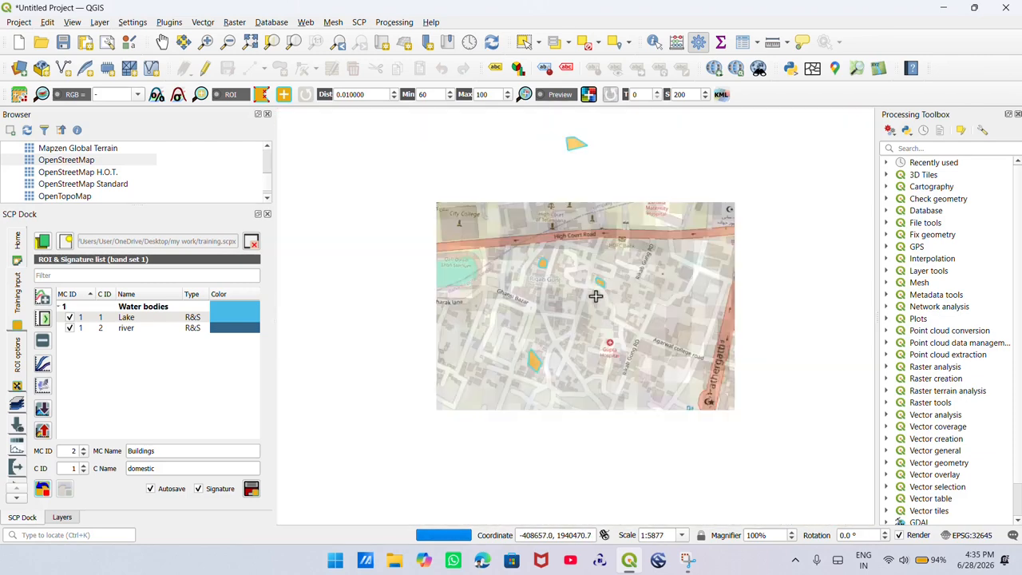
pyautogui.scroll(-1, 626, 323)
pyautogui.moveTo(327, 234); pyautogui.dragTo(404, 414)
pyautogui.scroll(2, 422, 308)
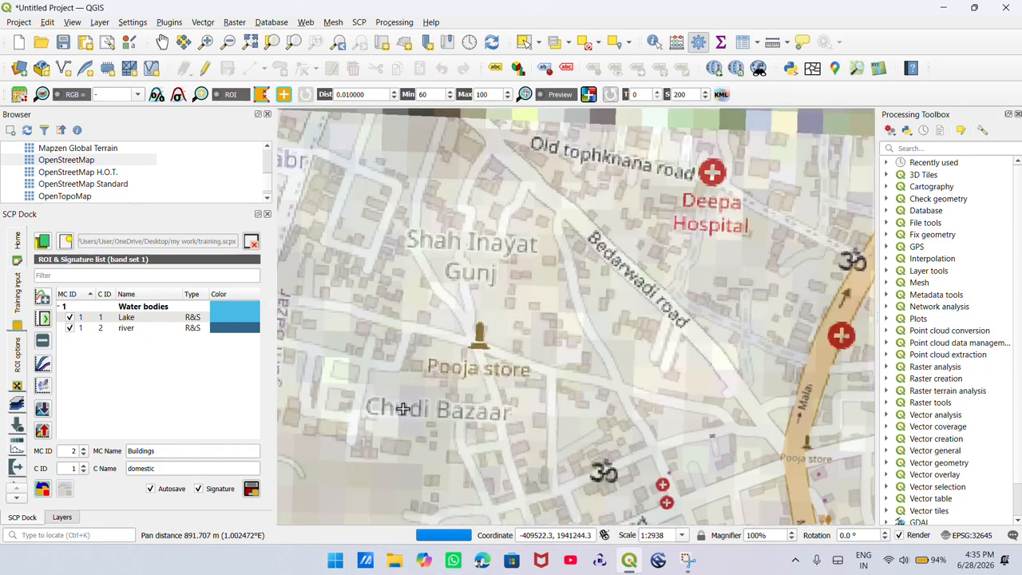
pyautogui.scroll(1, 376, 323)
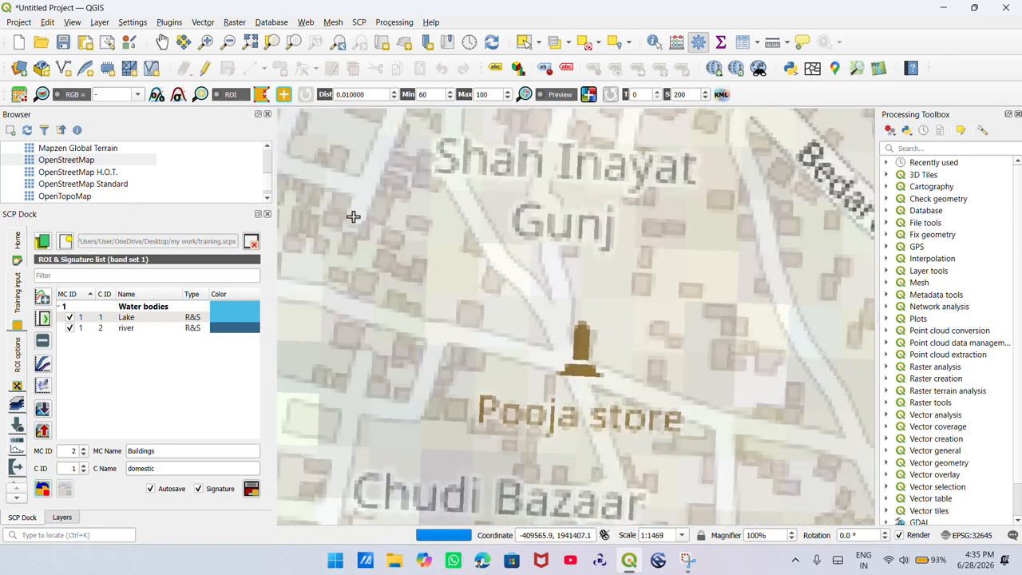
pyautogui.scroll(-2, 465, 276)
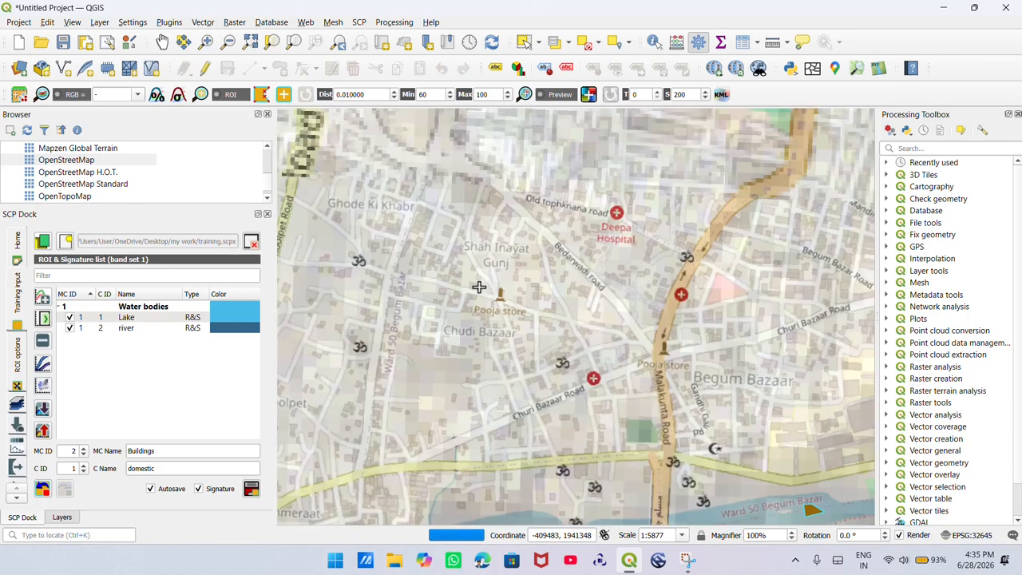
pyautogui.click(414, 207)
pyautogui.click(430, 220)
pyautogui.click(426, 233)
pyautogui.click(411, 222)
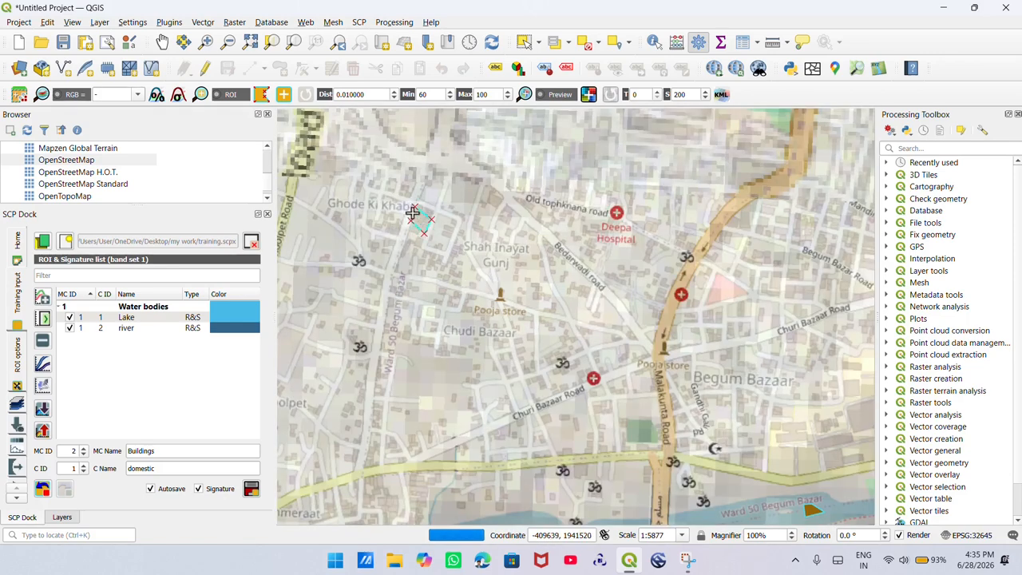
pyautogui.rightClick(413, 212)
pyautogui.scroll(-2, 460, 236)
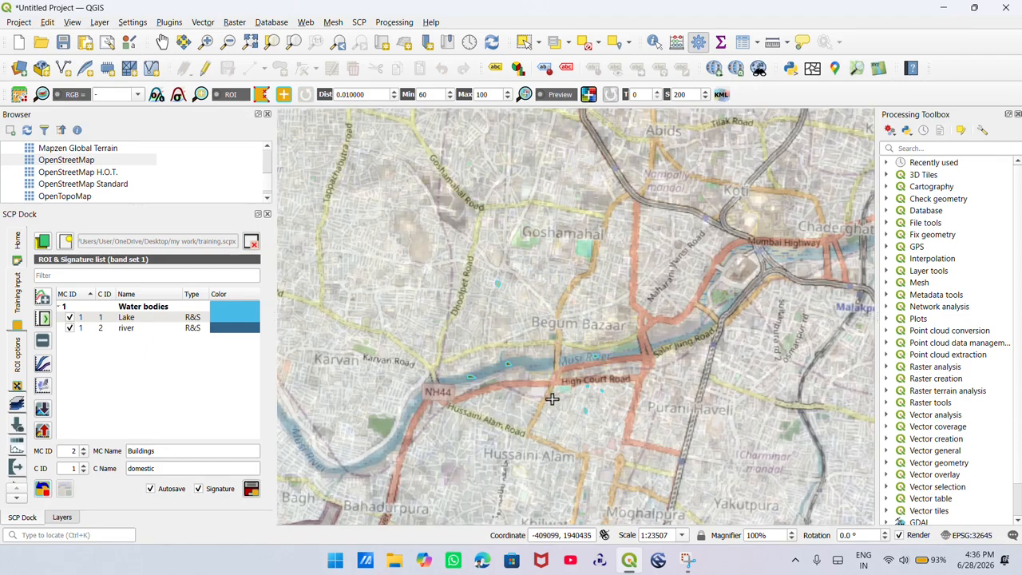
# Step: Save the drawn domestic ROIs to the training signature list, and set the class name to commercial
pyautogui.click(255, 492)
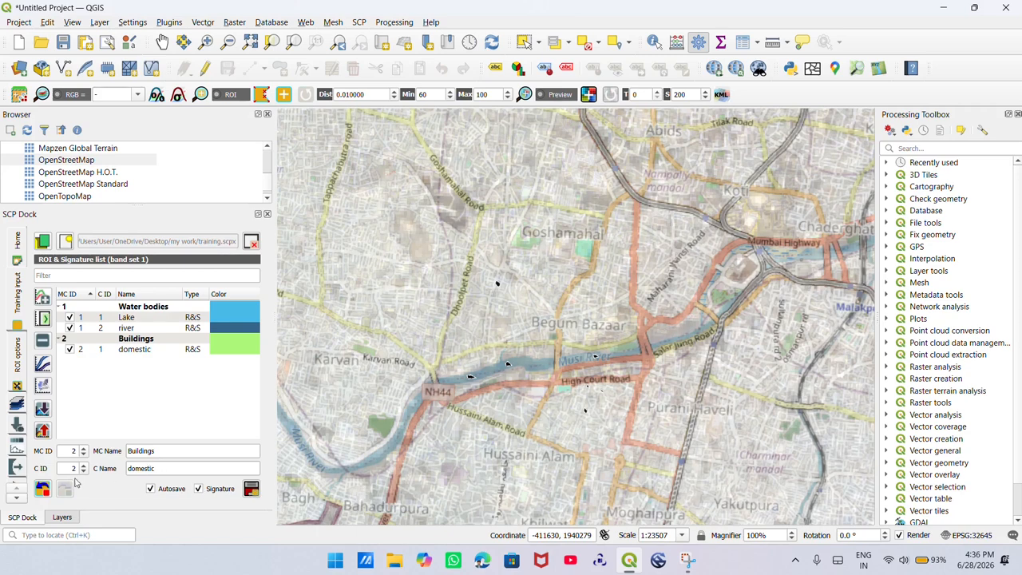
pyautogui.doubleClick(163, 467)
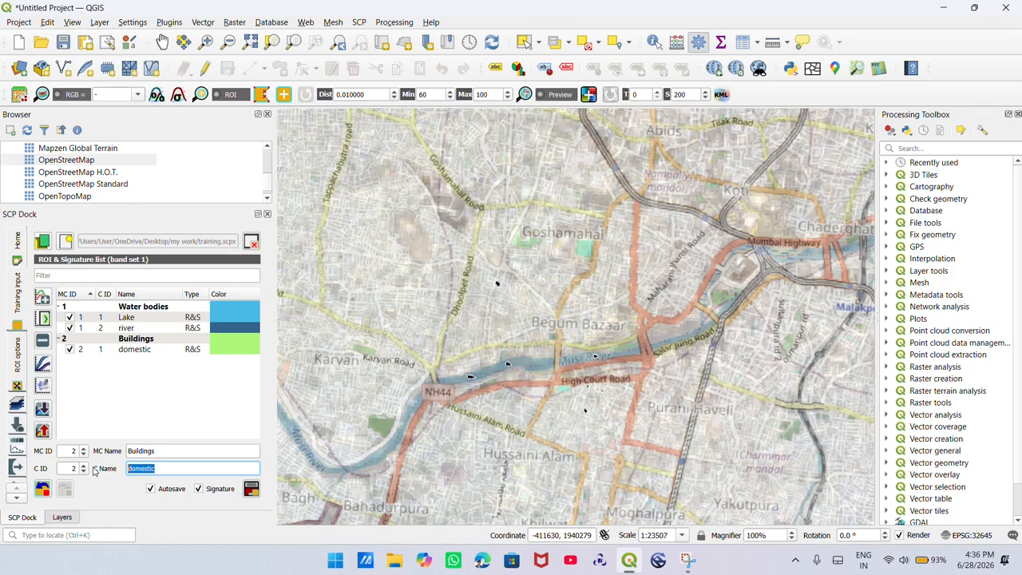
pyautogui.write('d')
# Step: Draw a four-sided commercial ROI polygon just north of the Shah Inayat Gunj label, at the western end of Old tophknana road
pyautogui.scroll(3, 515, 308)
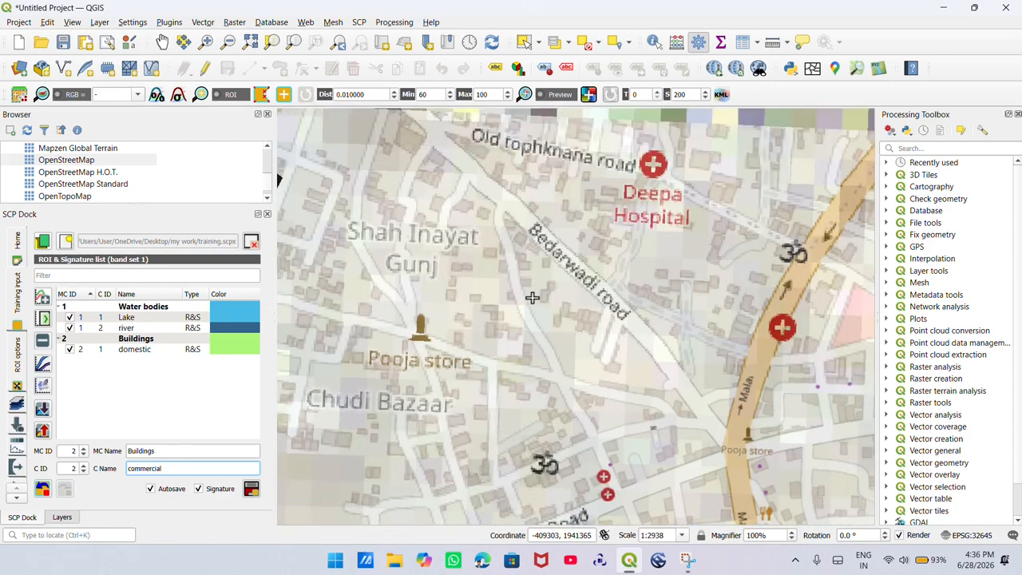
pyautogui.scroll(-1, 652, 271)
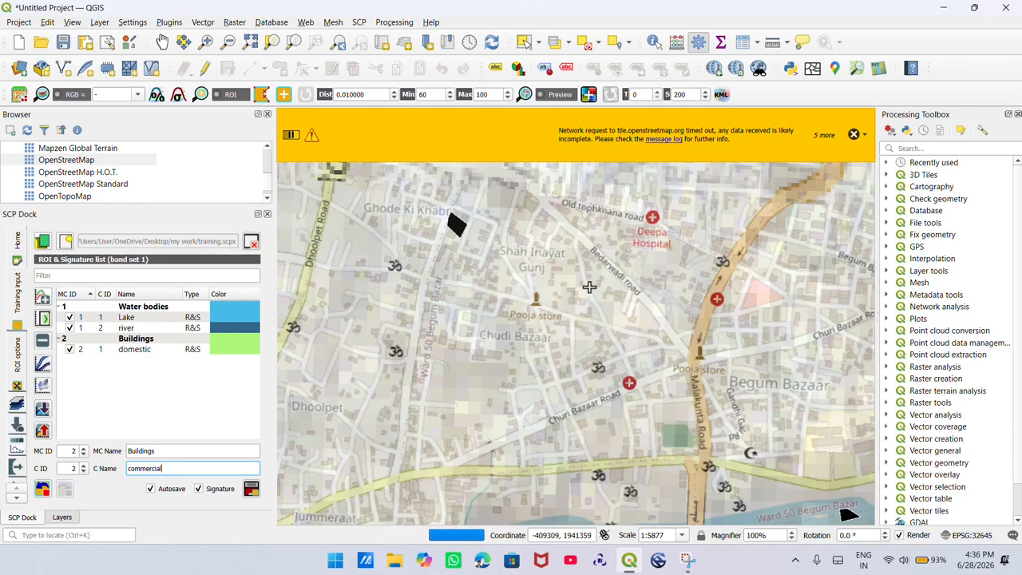
pyautogui.moveTo(605, 284); pyautogui.dragTo(543, 431)
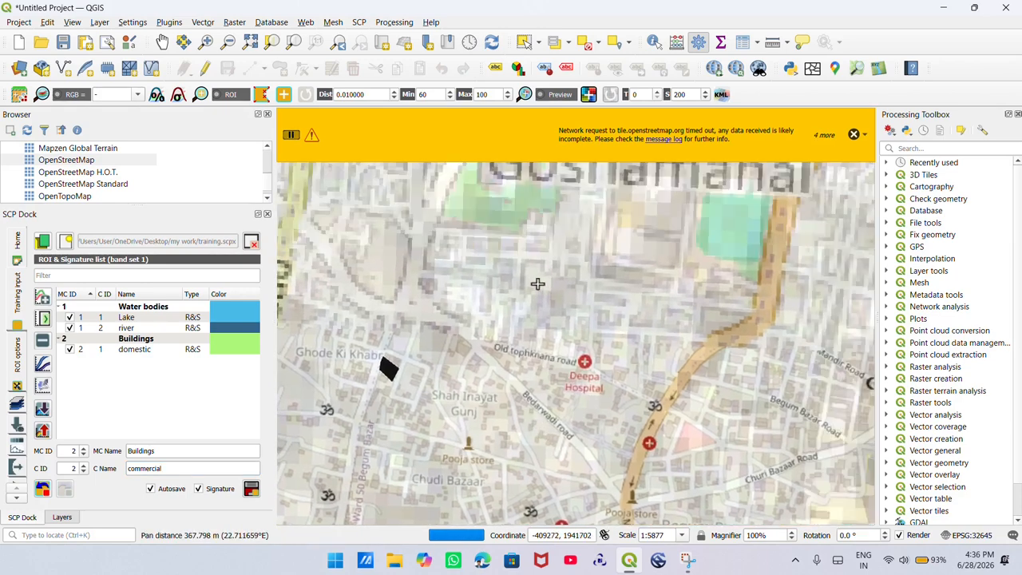
pyautogui.scroll(1, 535, 289)
pyautogui.scroll(-1, 500, 323)
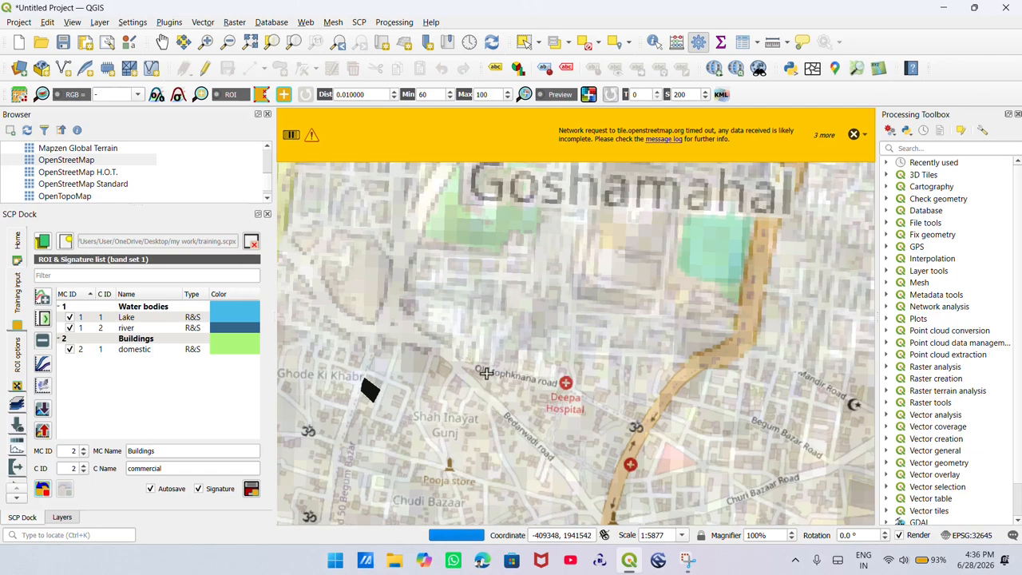
pyautogui.click(444, 358)
pyautogui.click(492, 382)
pyautogui.click(471, 411)
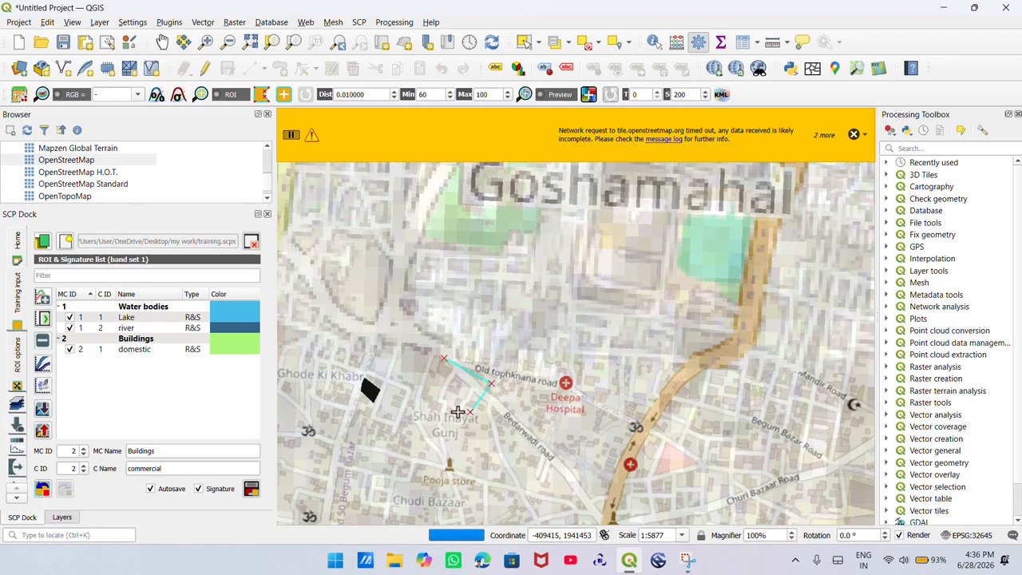
pyautogui.click(431, 377)
pyautogui.rightClick(435, 365)
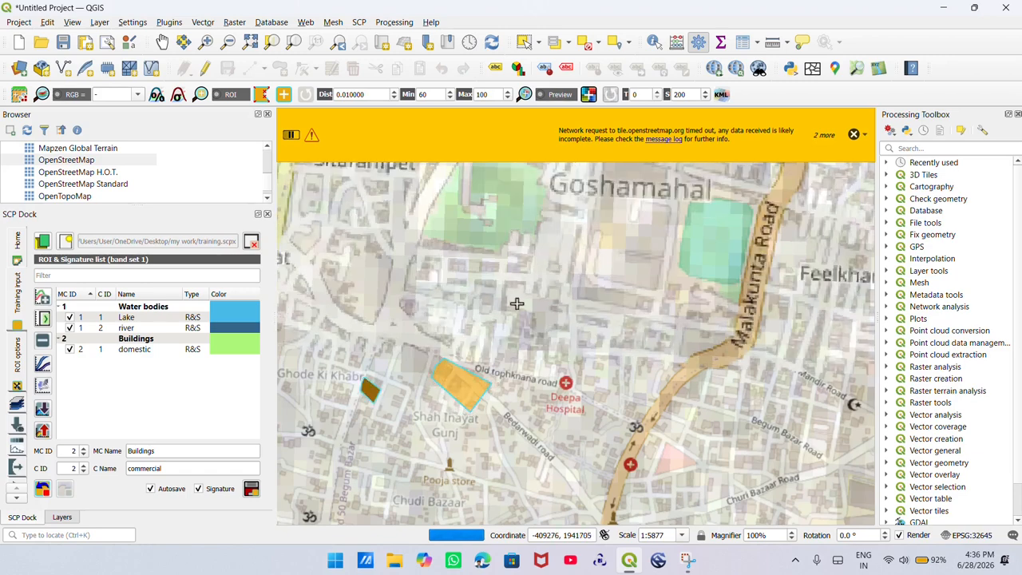
# Step: Draw a five-sided commercial ROI polygon northwest of the Goshamahal label, south of Troop Bazar Road, and save the commercial ROIs to the signature list
pyautogui.moveTo(534, 275); pyautogui.dragTo(460, 407)
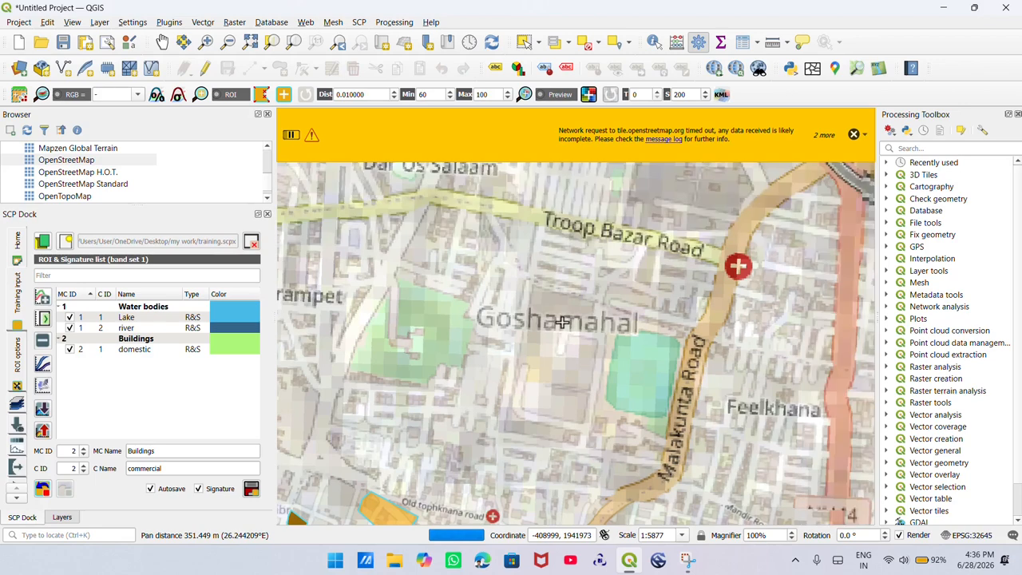
pyautogui.click(472, 239)
pyautogui.click(505, 261)
pyautogui.click(498, 318)
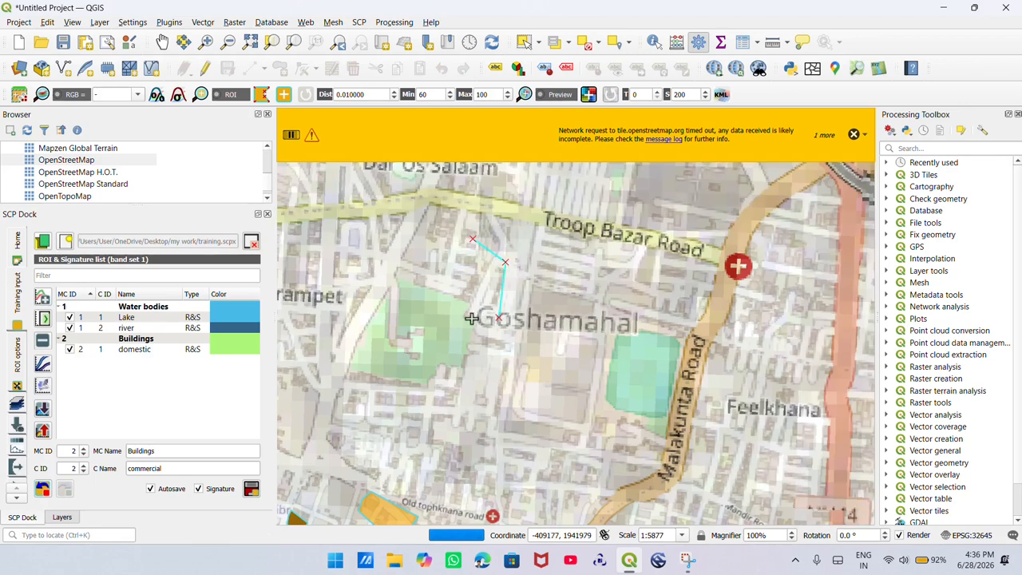
pyautogui.click(451, 283)
pyautogui.click(449, 251)
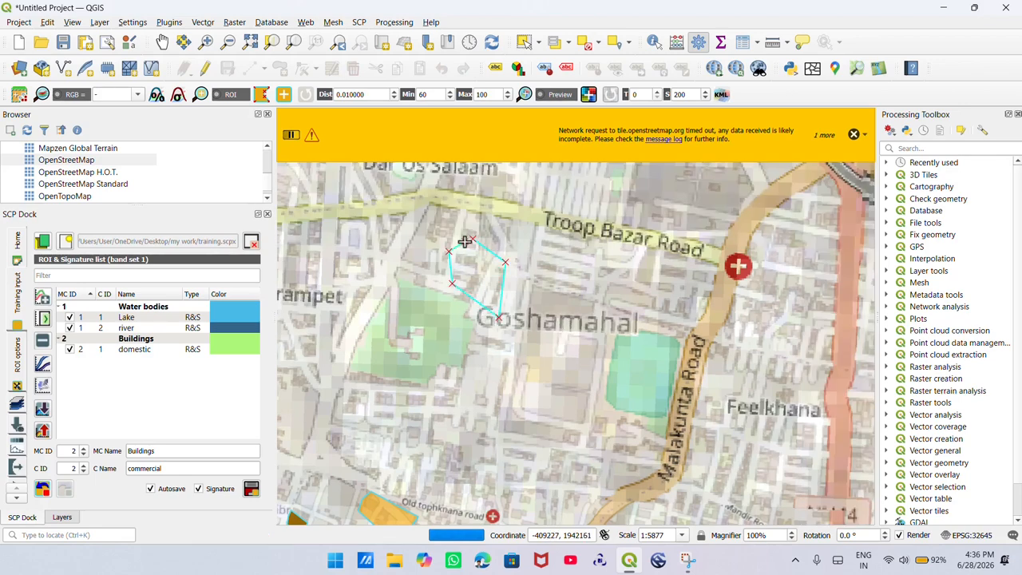
pyautogui.rightClick(463, 241)
pyautogui.scroll(-1, 488, 311)
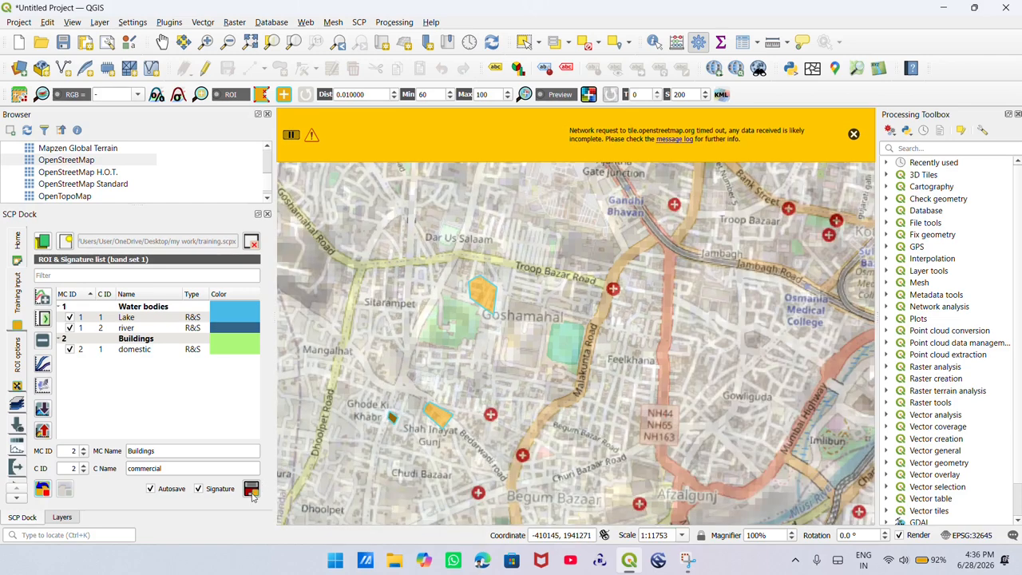
pyautogui.click(250, 491)
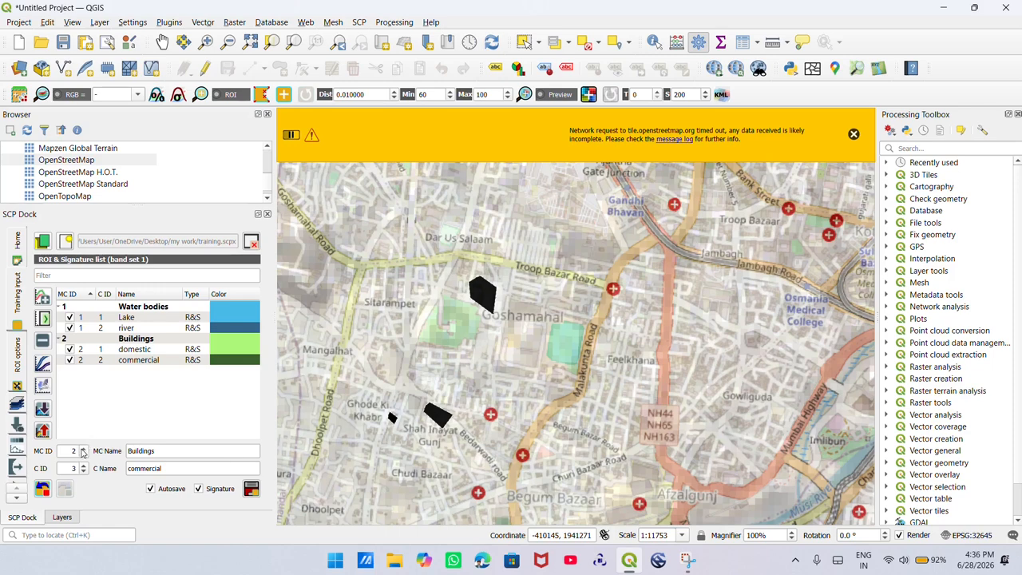
# Step: Set the macroclass to ID 3 named Vegitation and the class to ID 1 named trees
pyautogui.click(83, 449)
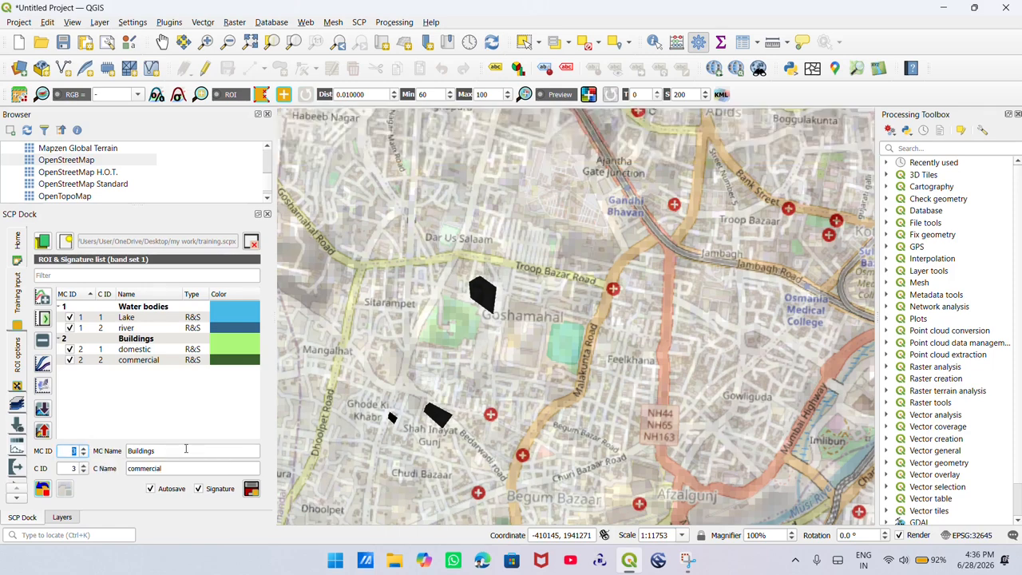
pyautogui.moveTo(186, 450); pyautogui.dragTo(112, 451)
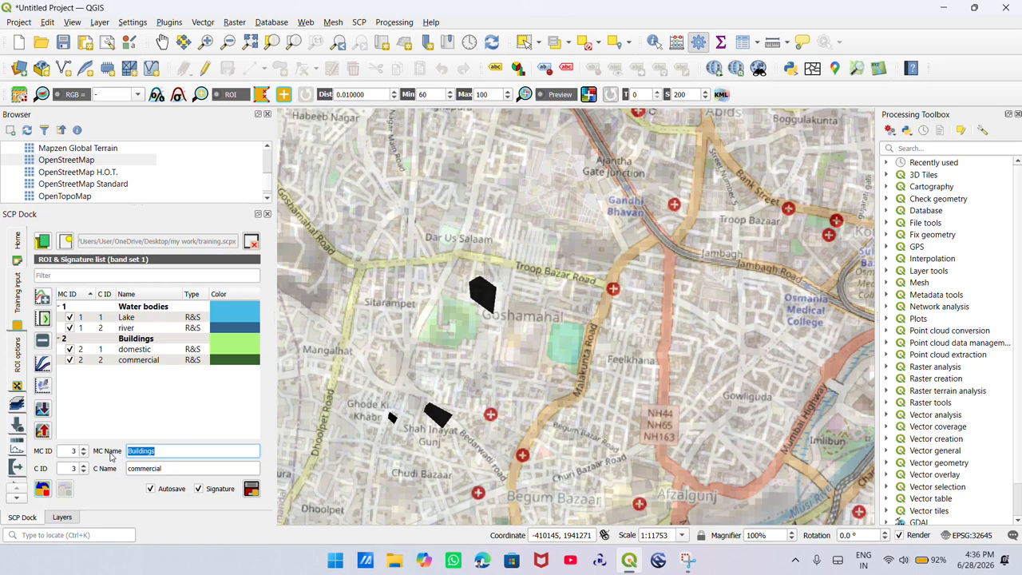
pyautogui.write('Vegitation')
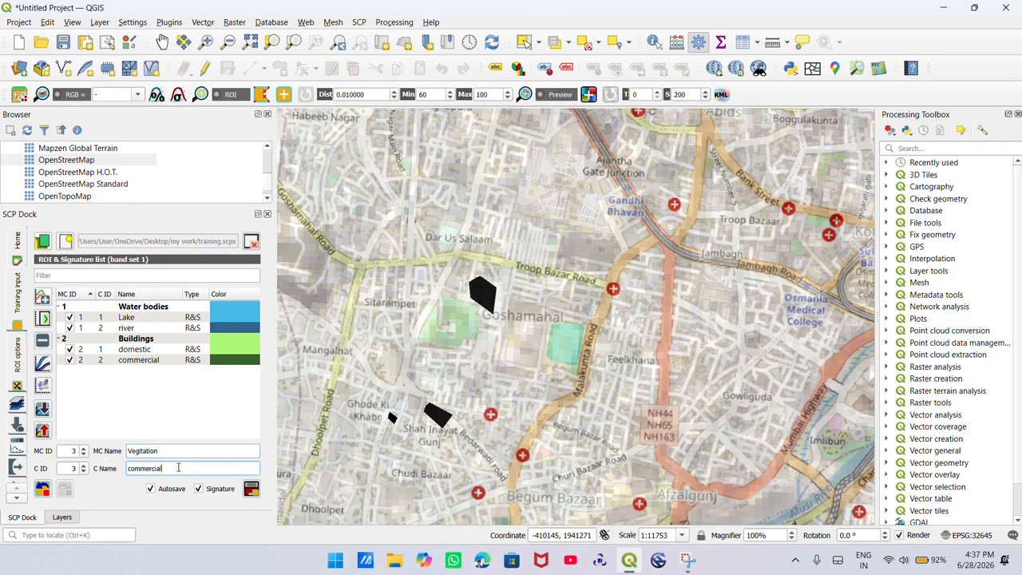
pyautogui.moveTo(177, 467); pyautogui.dragTo(84, 471)
pyautogui.click(69, 467)
pyautogui.moveTo(163, 469); pyautogui.dragTo(125, 467)
pyautogui.write('trees')
# Step: Examine the map from Goshamahal and the Musi River out to Golconda for vegetated areas suitable as tree training samples
pyautogui.moveTo(502, 390); pyautogui.dragTo(639, 230)
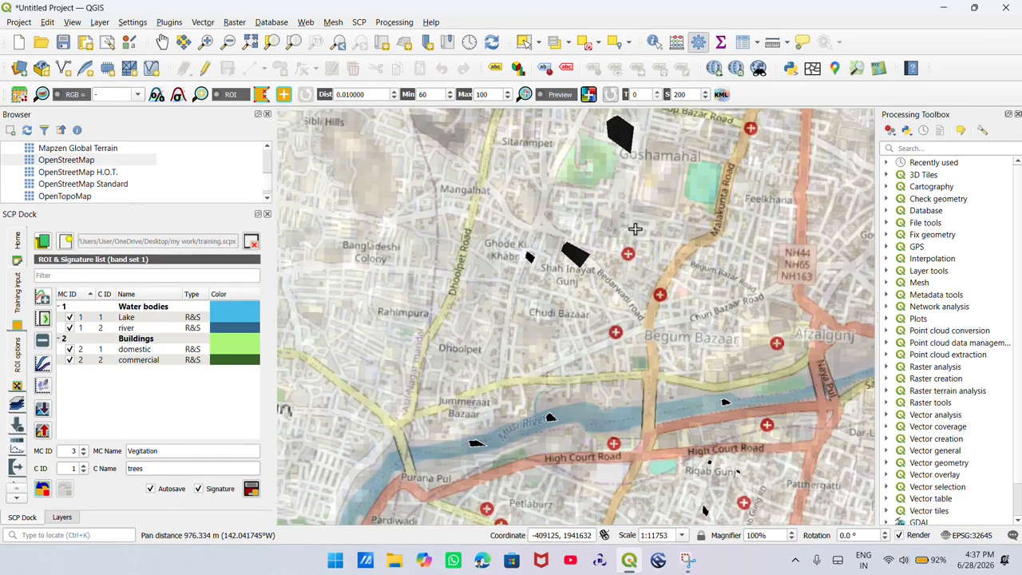
pyautogui.moveTo(587, 457); pyautogui.dragTo(598, 395)
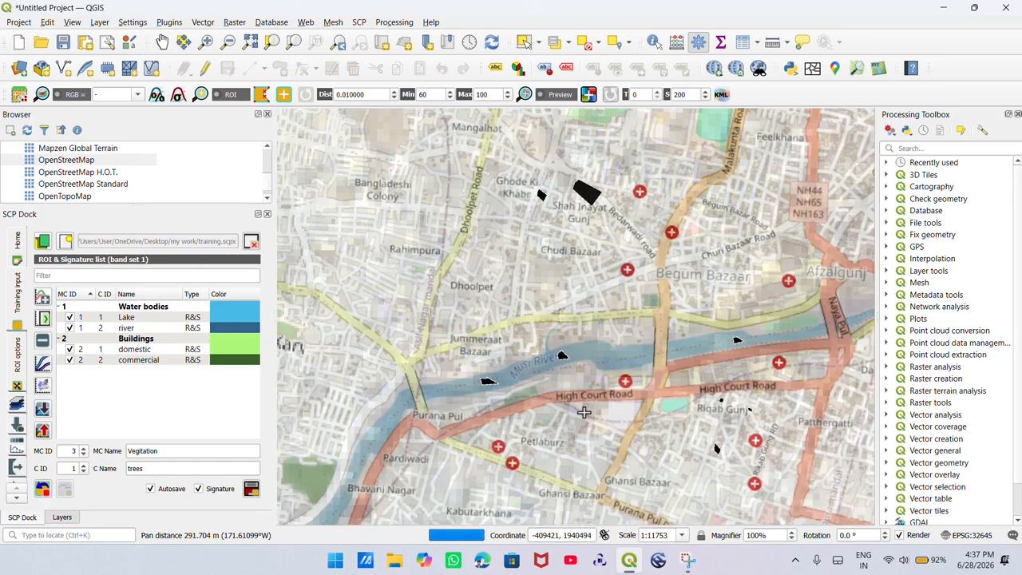
pyautogui.scroll(-1, 557, 411)
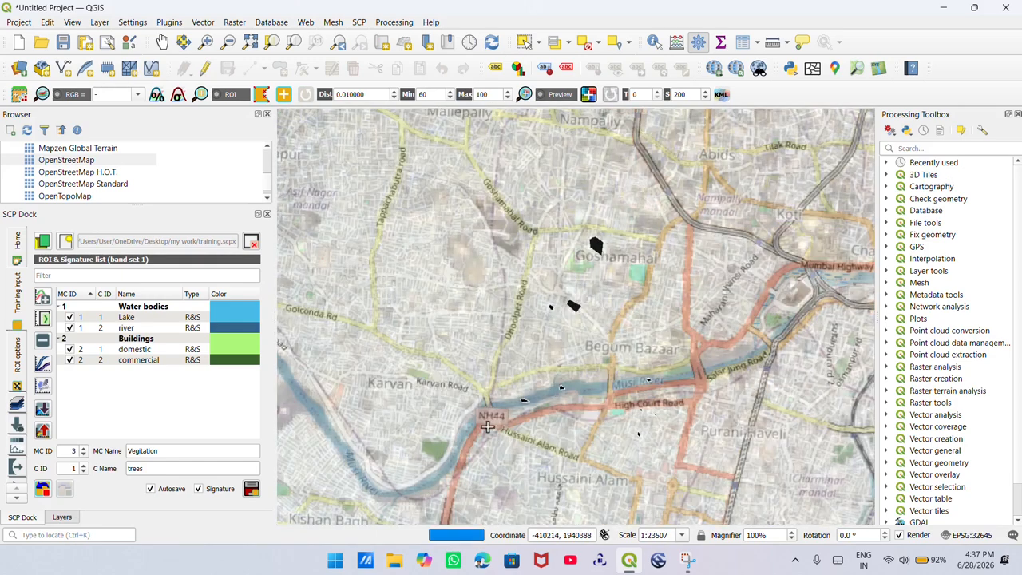
pyautogui.scroll(1, 672, 231)
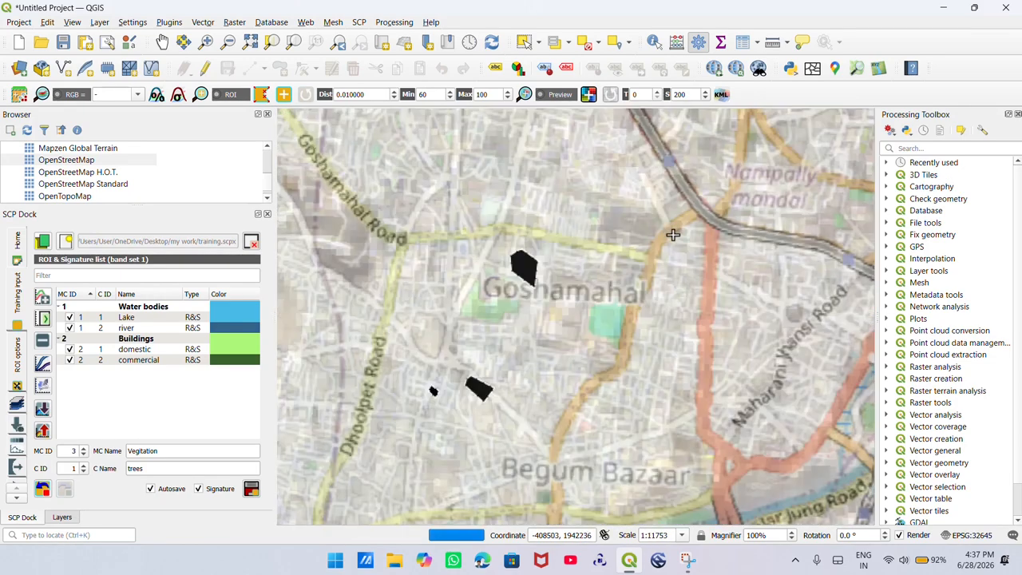
pyautogui.scroll(-1, 698, 332)
pyautogui.scroll(-2, 697, 335)
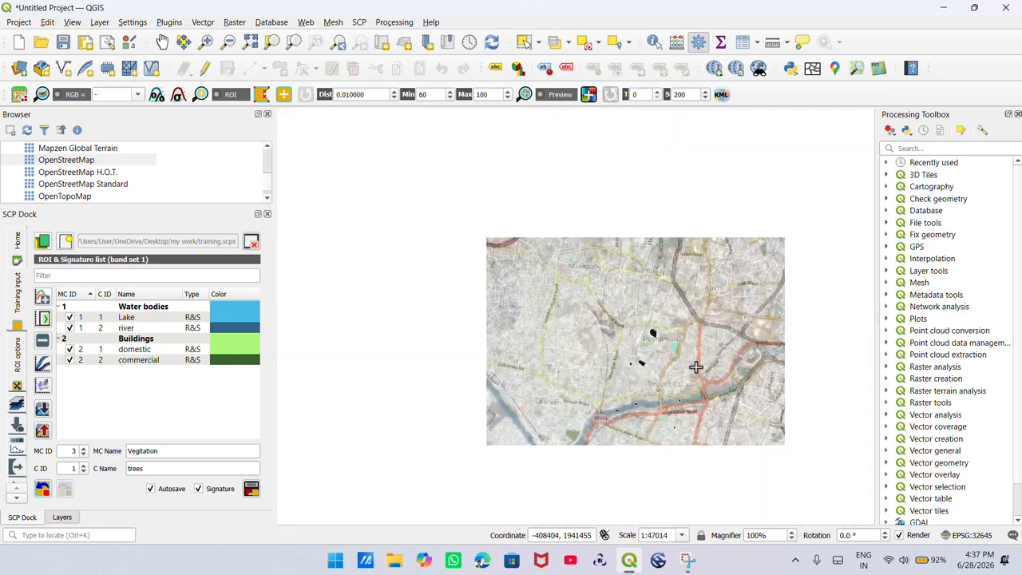
pyautogui.scroll(1, 462, 371)
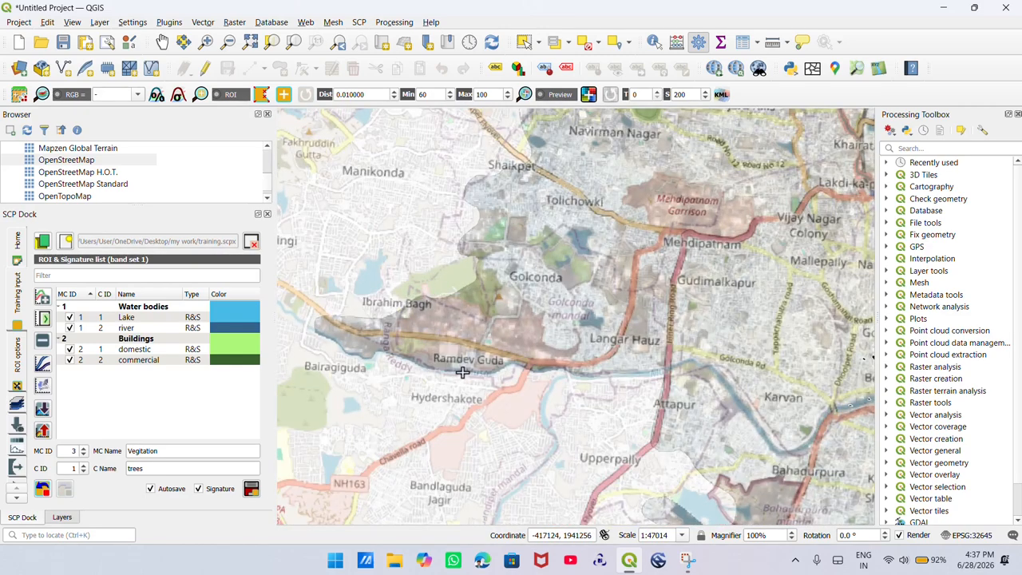
# Step: Add the Google Satellite Hybrid basemap to the project
pyautogui.scroll(3, 114, 167)
pyautogui.scroll(-1, 97, 184)
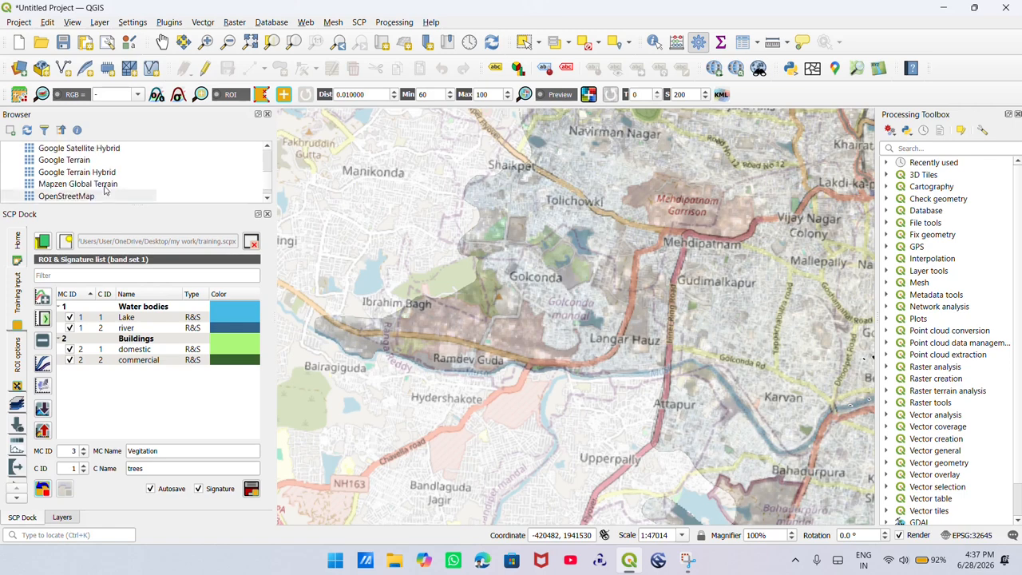
pyautogui.scroll(1, 103, 189)
pyautogui.scroll(-1, 104, 188)
pyautogui.scroll(1, 101, 180)
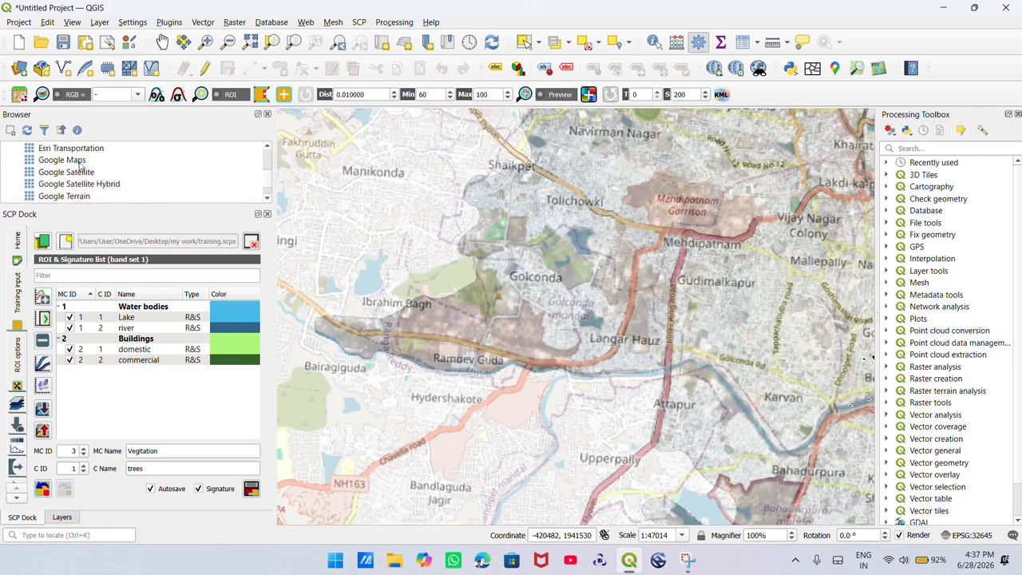
pyautogui.click(80, 162)
pyautogui.click(86, 173)
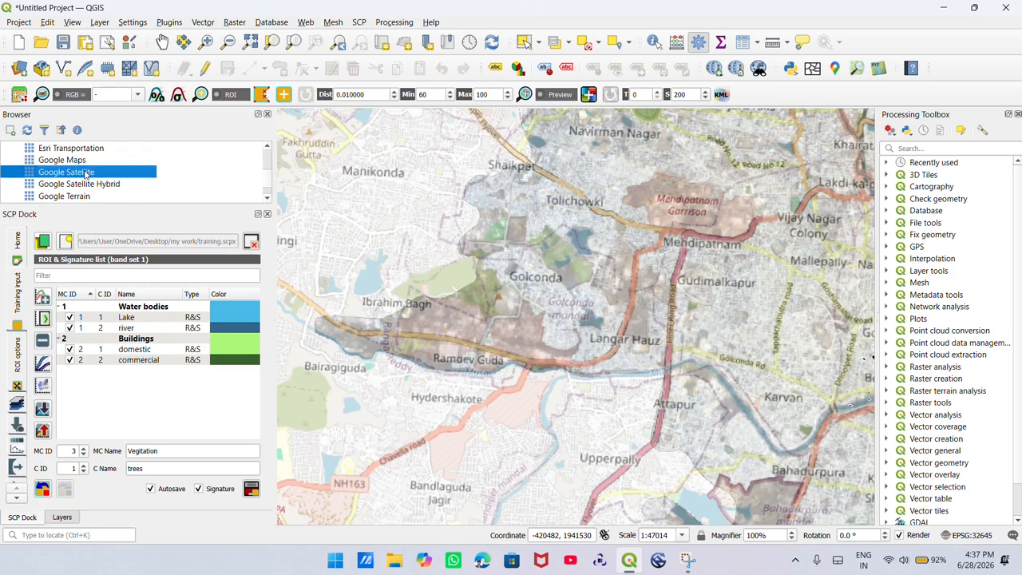
pyautogui.click(98, 184)
pyautogui.doubleClick(98, 184)
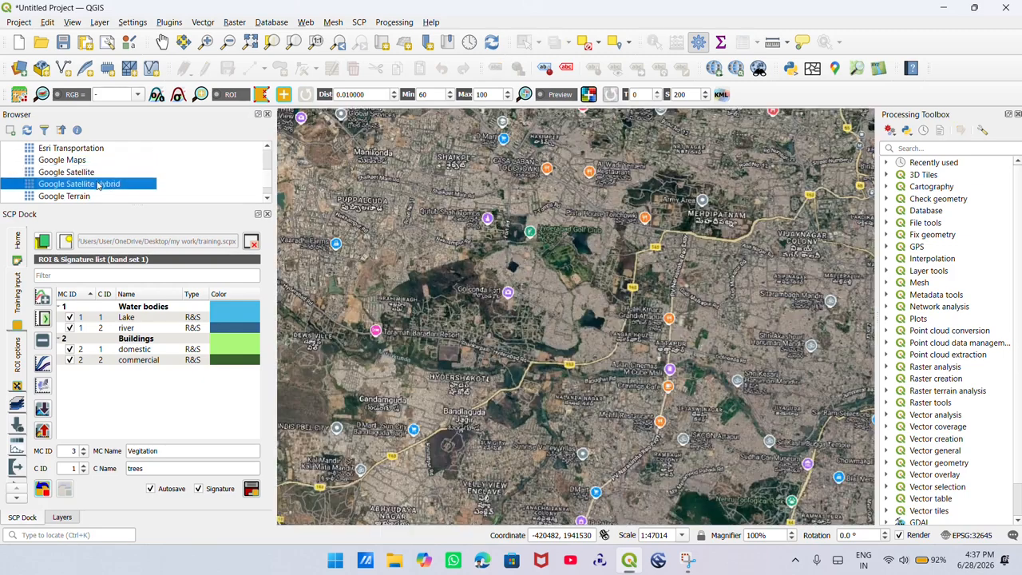
# Step: Hide the OpenStreetMap layer
pyautogui.scroll(1, 514, 328)
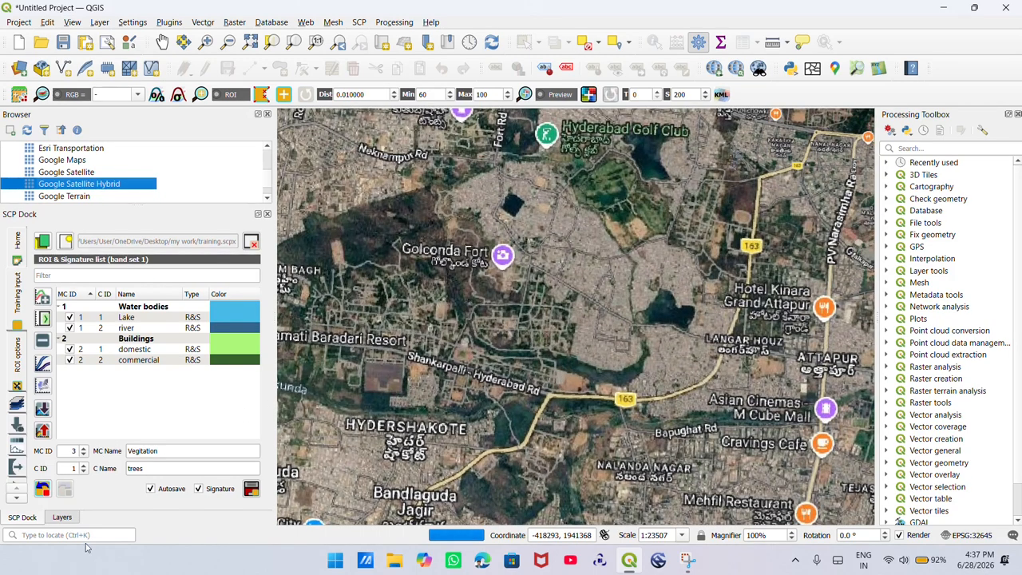
pyautogui.click(74, 520)
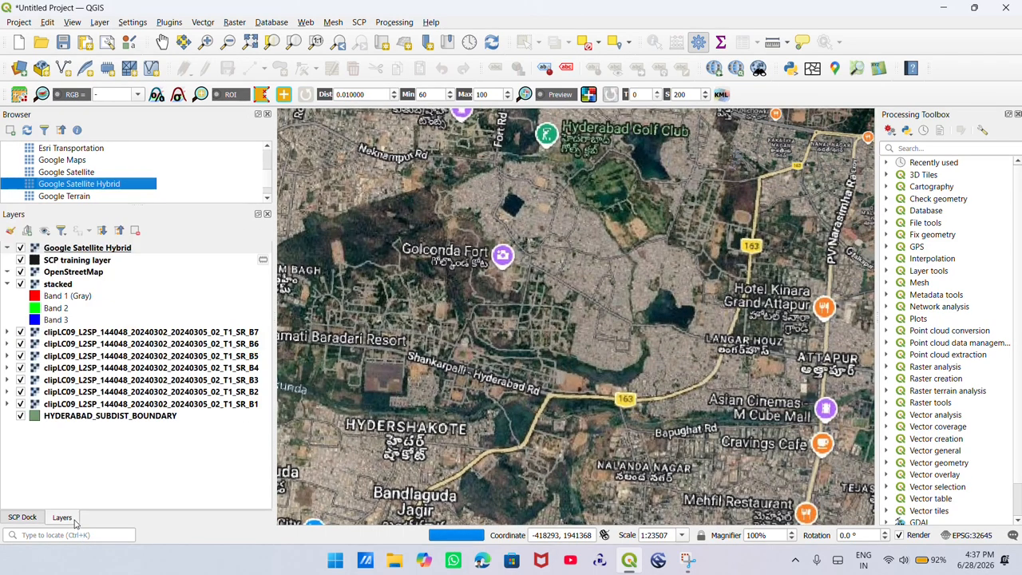
pyautogui.click(21, 273)
# Step: Set the Google Satellite Hybrid layer's global opacity to 70% and apply it
pyautogui.click(67, 248)
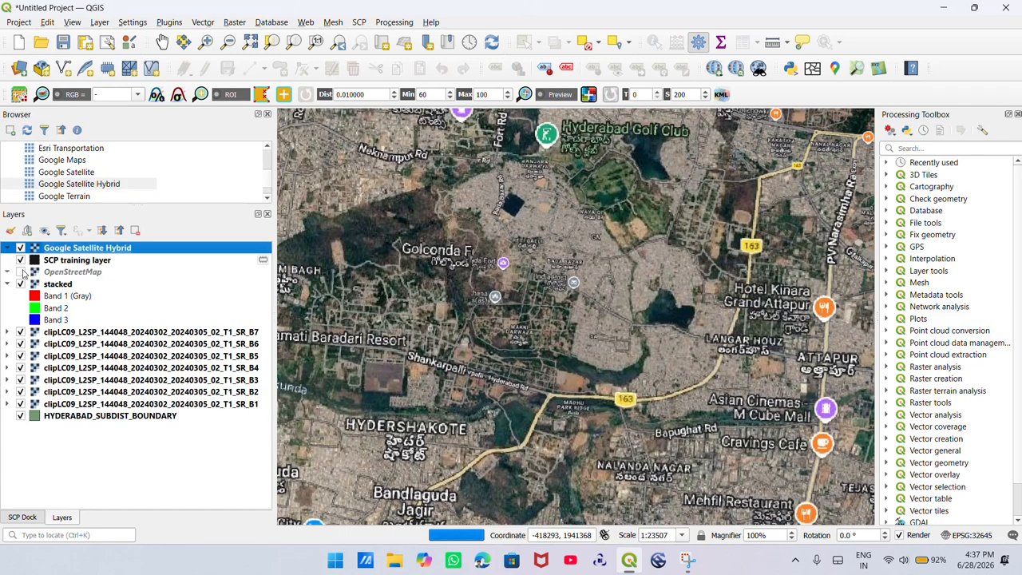
pyautogui.rightClick(67, 251)
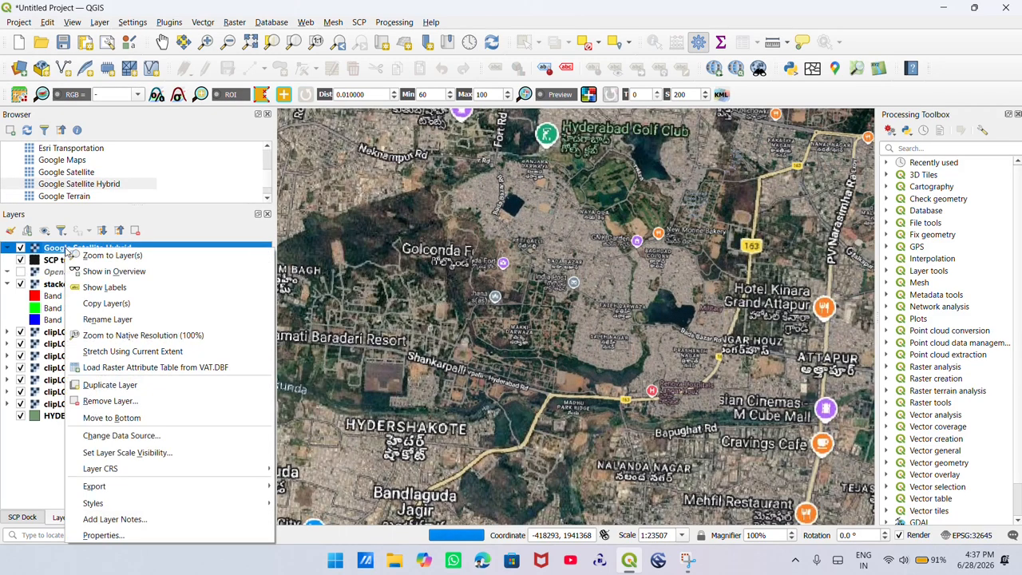
pyautogui.click(171, 534)
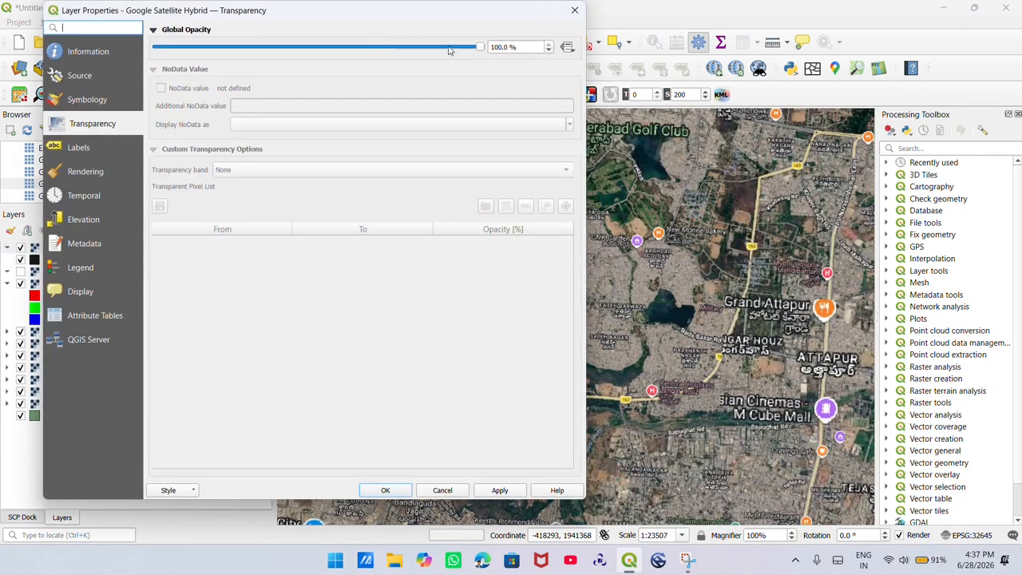
pyautogui.moveTo(412, 51); pyautogui.dragTo(381, 49)
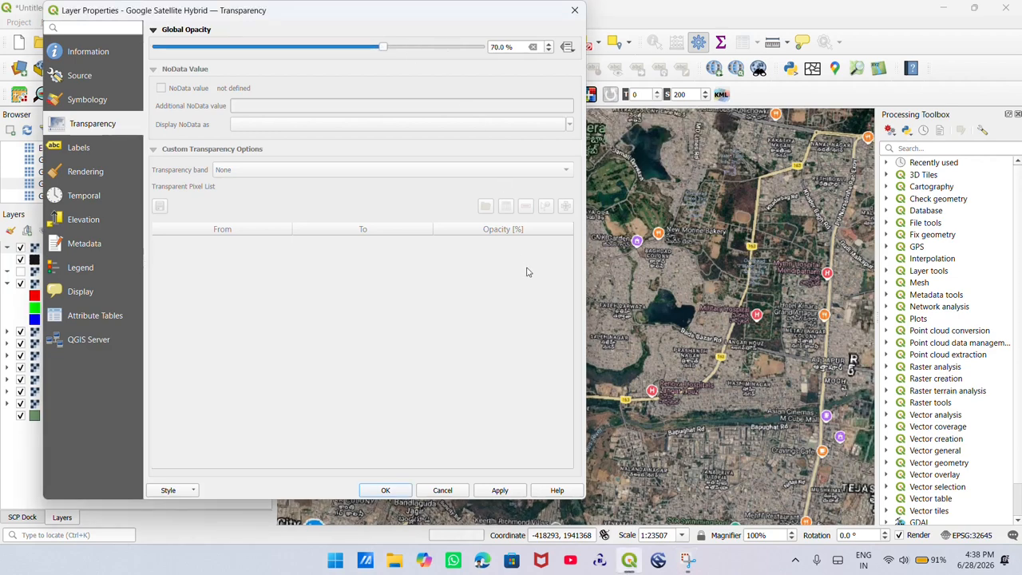
pyautogui.click(372, 51)
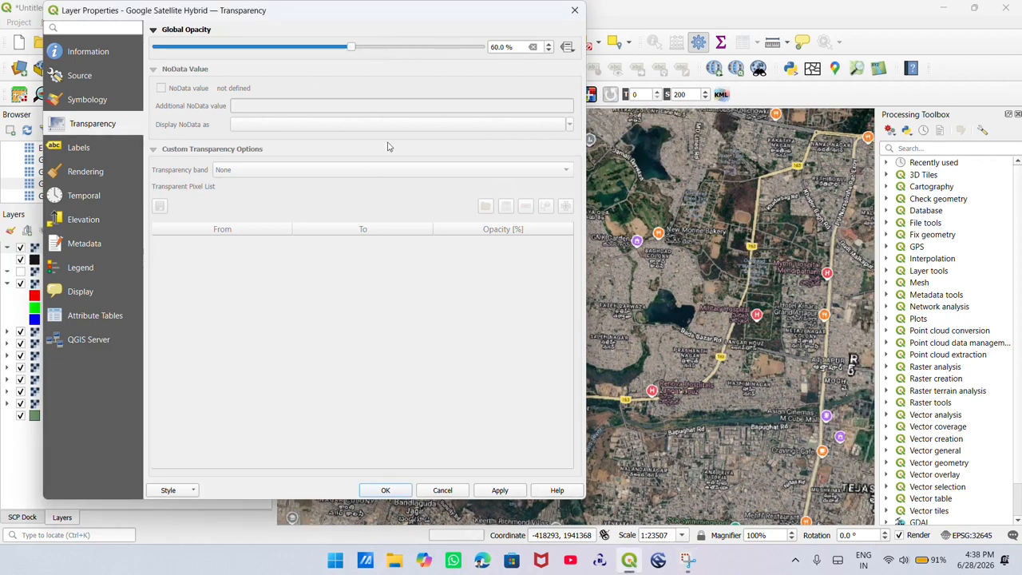
pyautogui.click(380, 49)
pyautogui.click(499, 490)
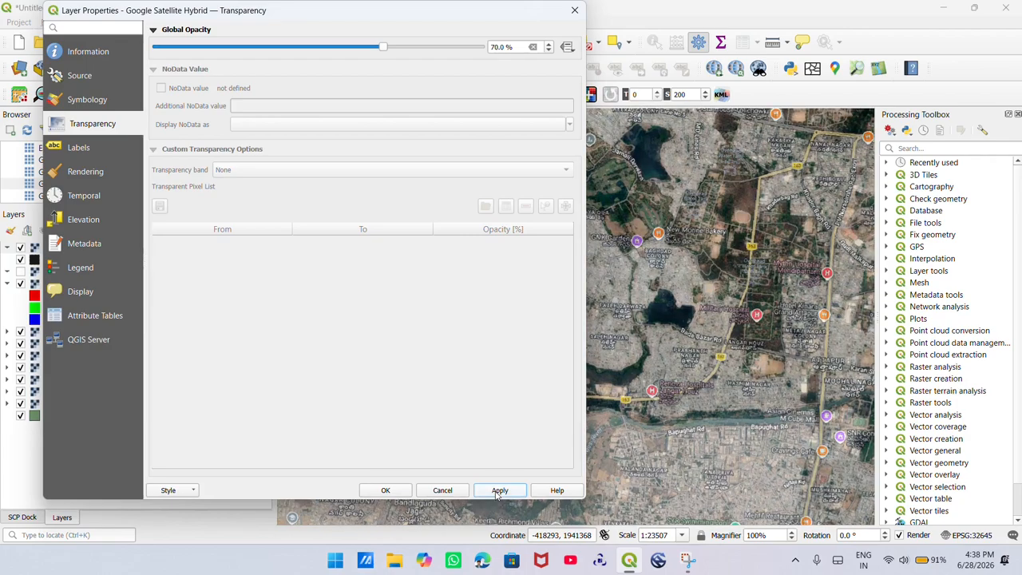
pyautogui.click(401, 492)
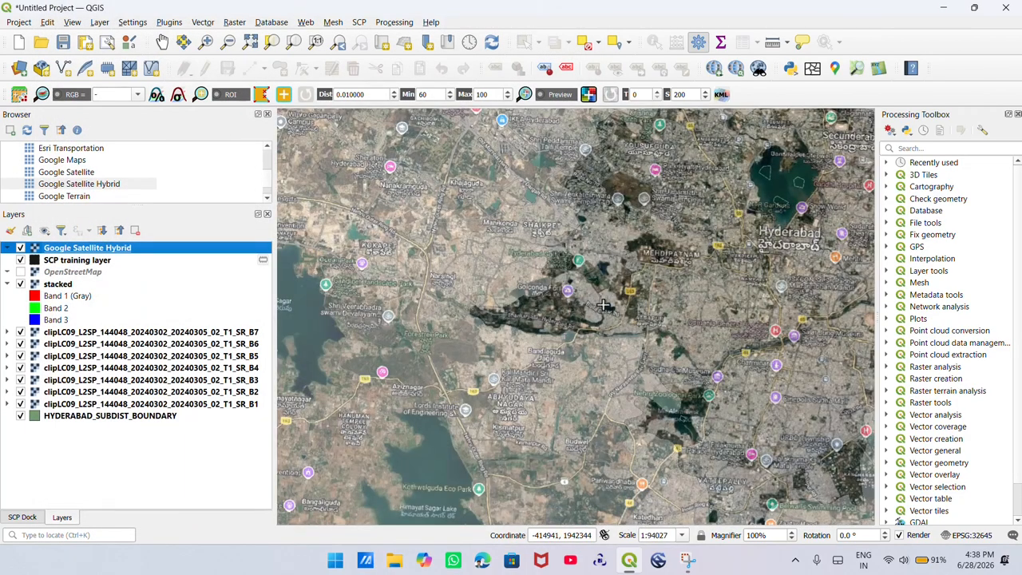
# Step: Draw a tree ROI polygon over the small wooded patch just south of Narayanguda metro station, near the tiffin center
pyautogui.scroll(-2, 591, 306)
pyautogui.moveTo(692, 308); pyautogui.dragTo(638, 327)
pyautogui.scroll(4, 639, 328)
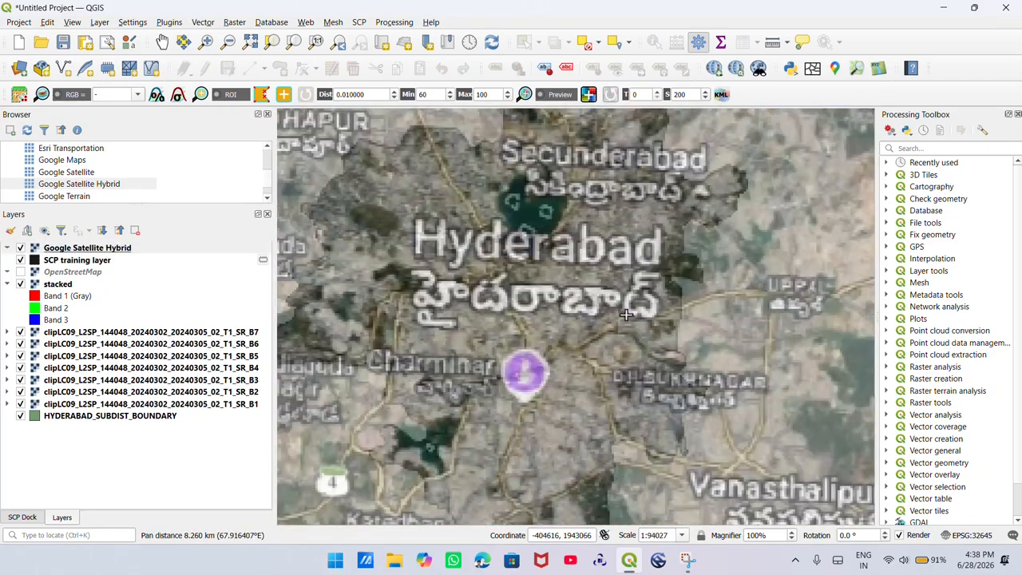
pyautogui.scroll(2, 514, 321)
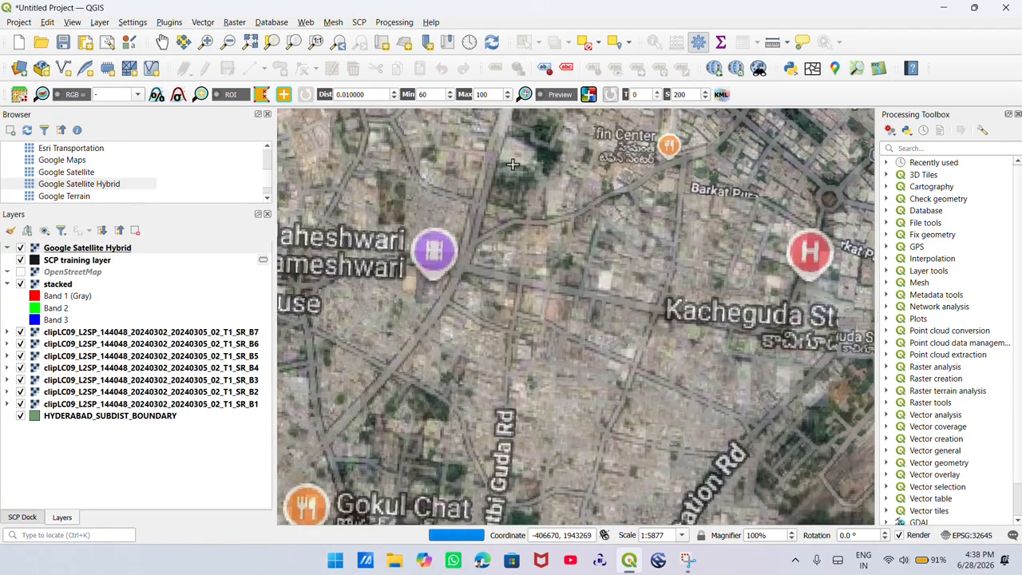
pyautogui.moveTo(521, 163); pyautogui.dragTo(505, 311)
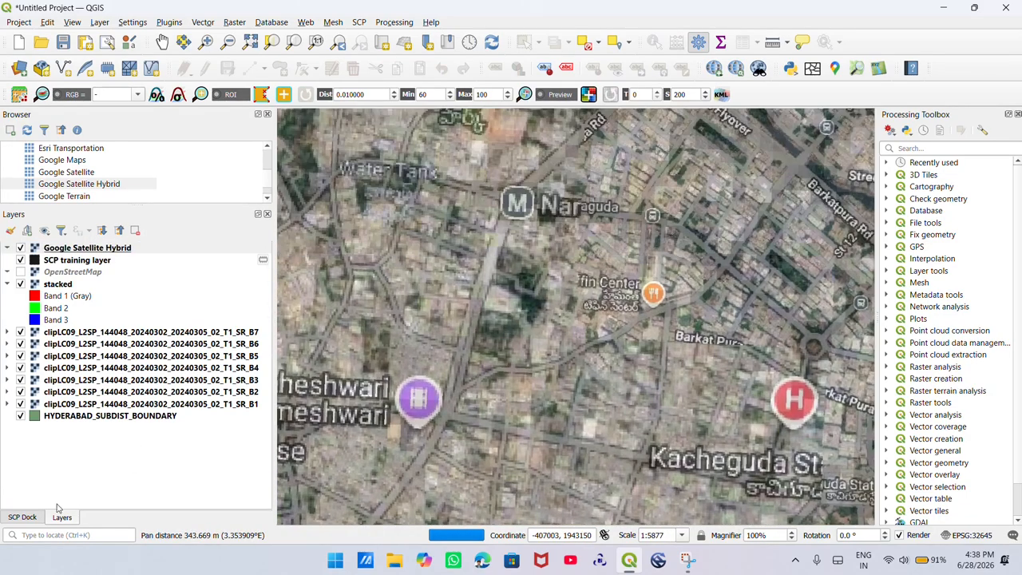
pyautogui.click(23, 517)
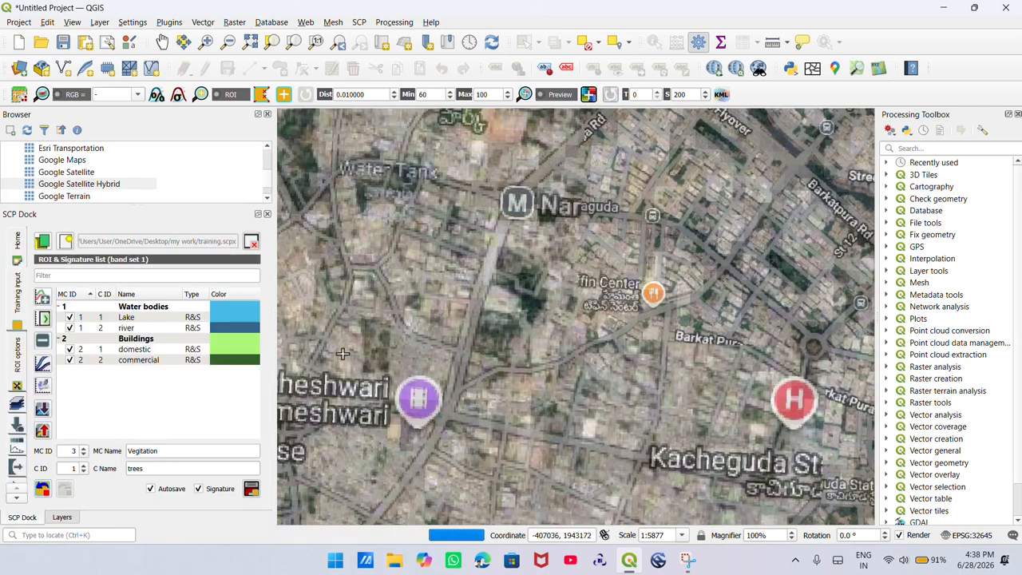
pyautogui.scroll(-2, 530, 270)
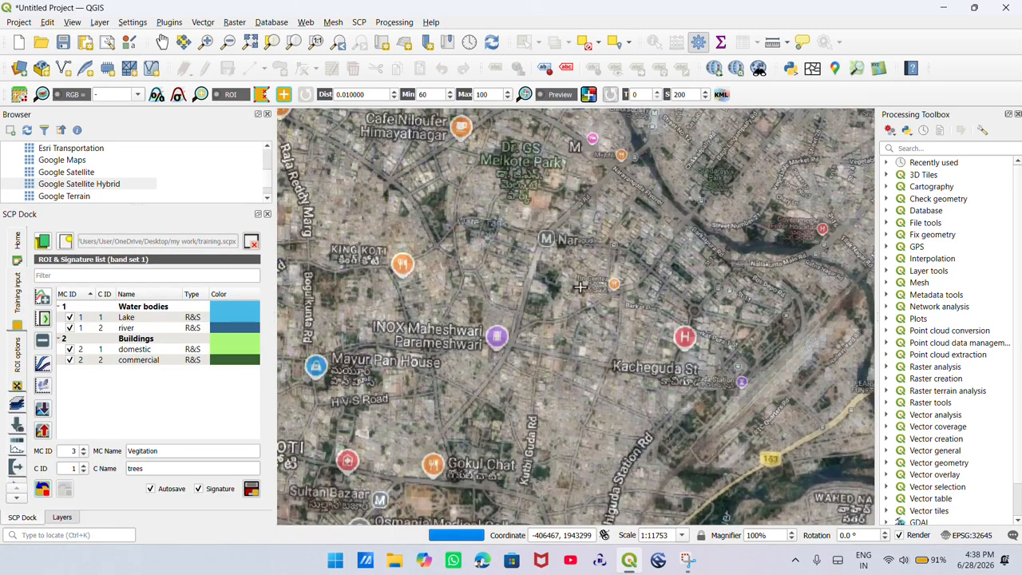
pyautogui.scroll(3, 577, 286)
pyautogui.scroll(-1, 474, 285)
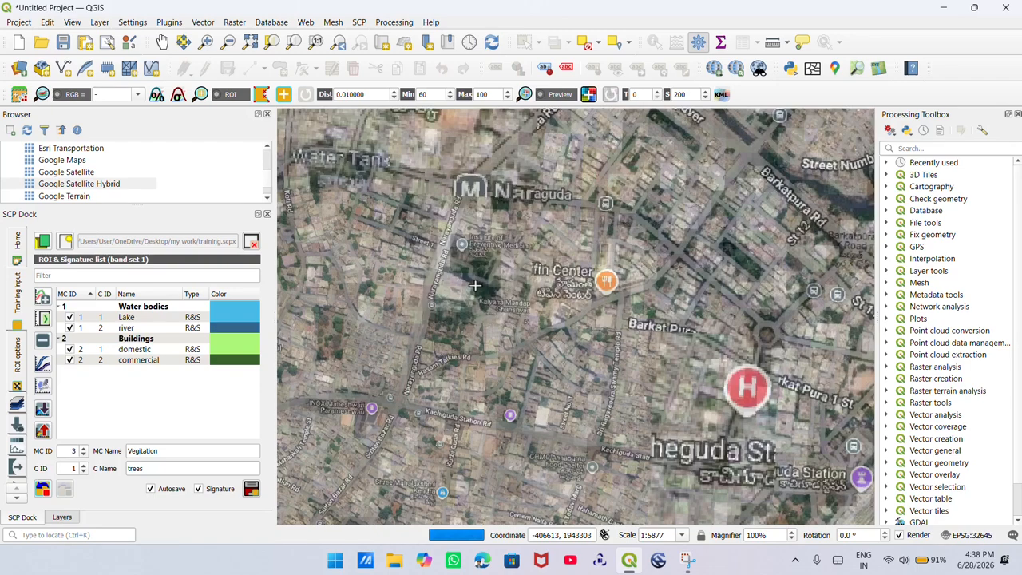
pyautogui.click(474, 285)
pyautogui.click(491, 286)
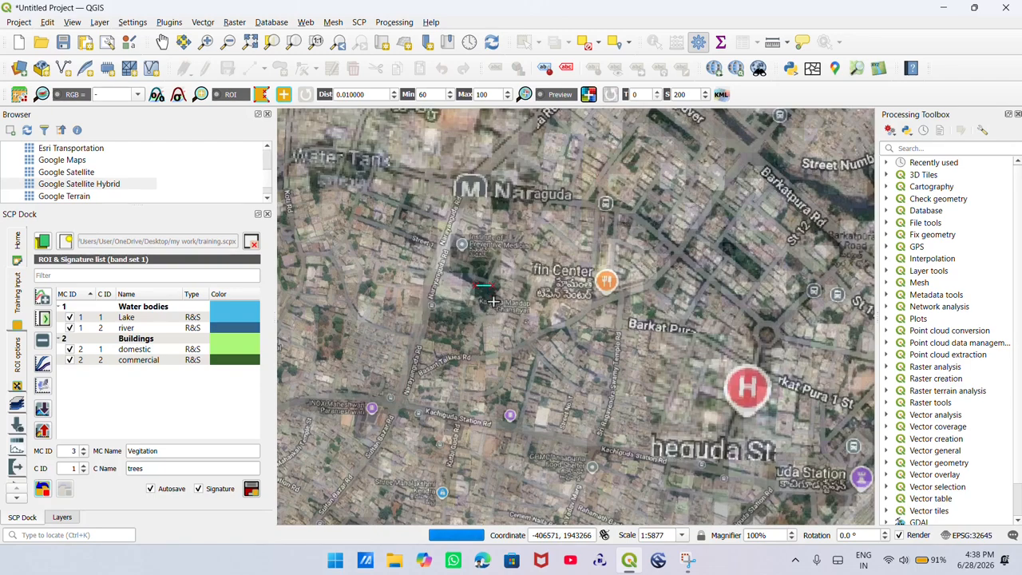
pyautogui.click(490, 303)
pyautogui.rightClick(477, 302)
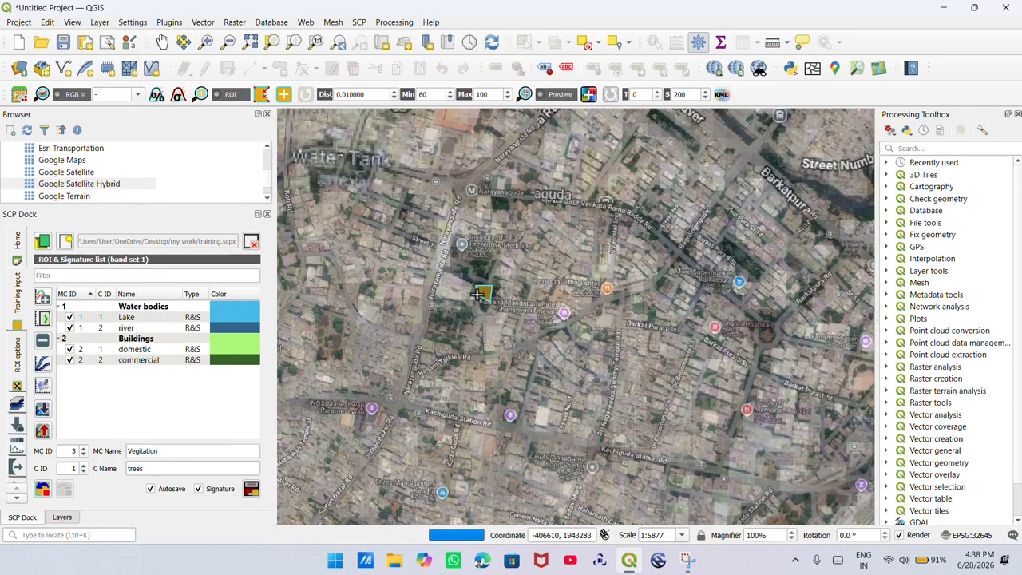
# Step: Draw a second tree ROI polygon over the wooded area between Street Number 21 and the river, north of Barkatpura X Road
pyautogui.moveTo(561, 280); pyautogui.dragTo(420, 398)
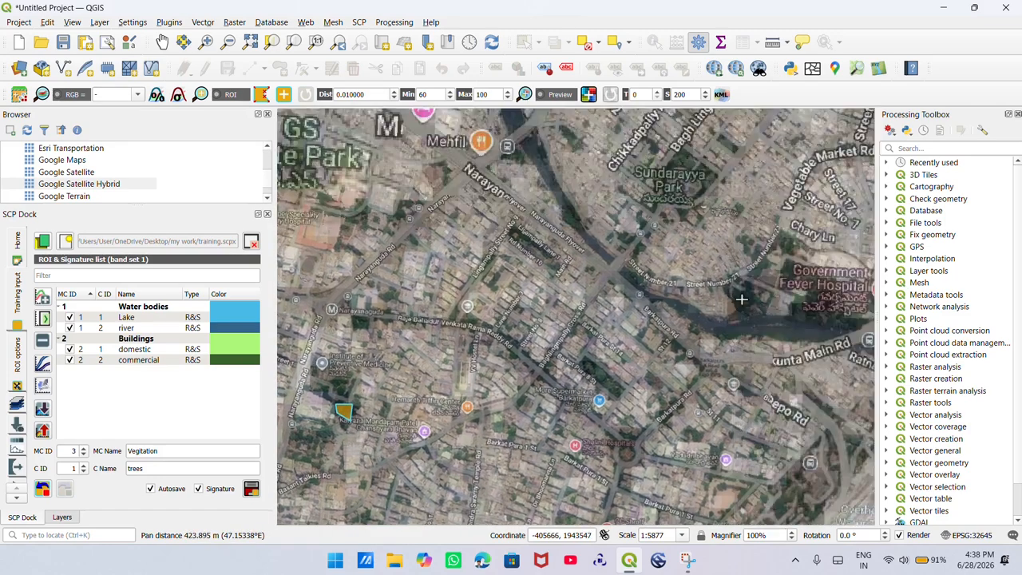
pyautogui.scroll(2, 748, 309)
pyautogui.click(631, 197)
pyautogui.click(670, 214)
pyautogui.click(645, 254)
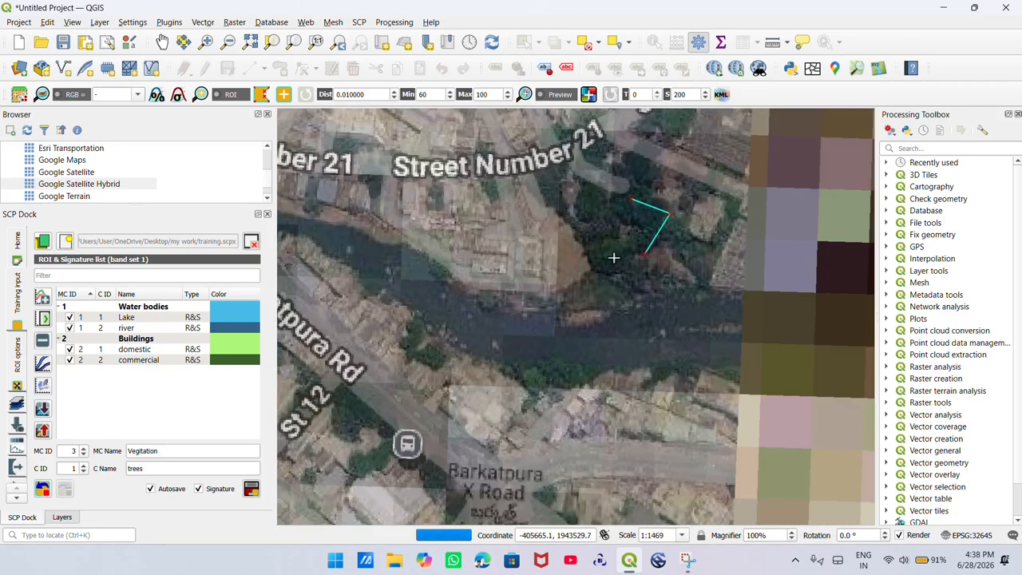
pyautogui.click(602, 249)
pyautogui.rightClick(611, 222)
pyautogui.scroll(-3, 618, 227)
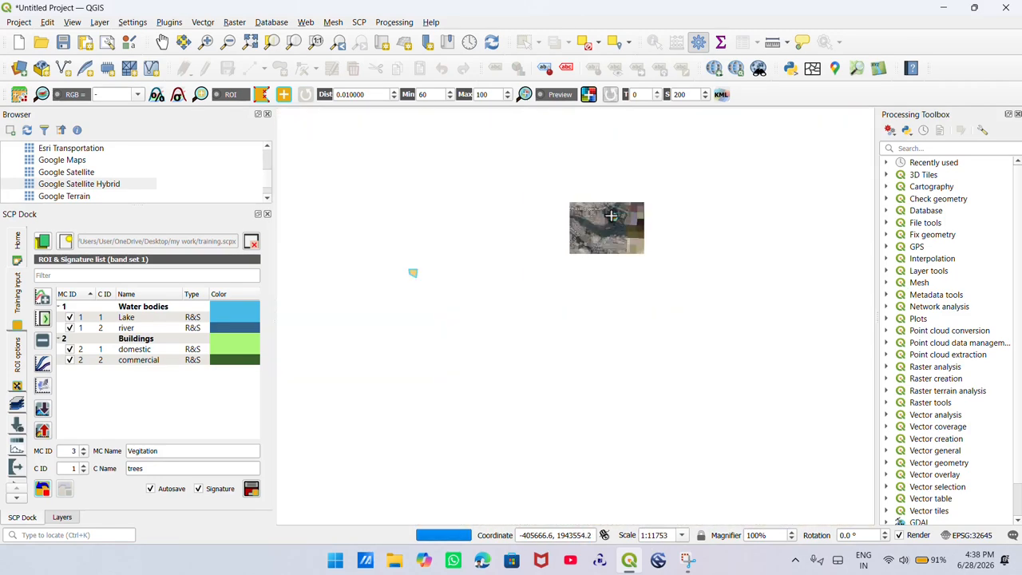
# Step: Draw a tree ROI polygon over the dense woodland between the Computer Science and Microbiology departments
pyautogui.scroll(-4, 623, 231)
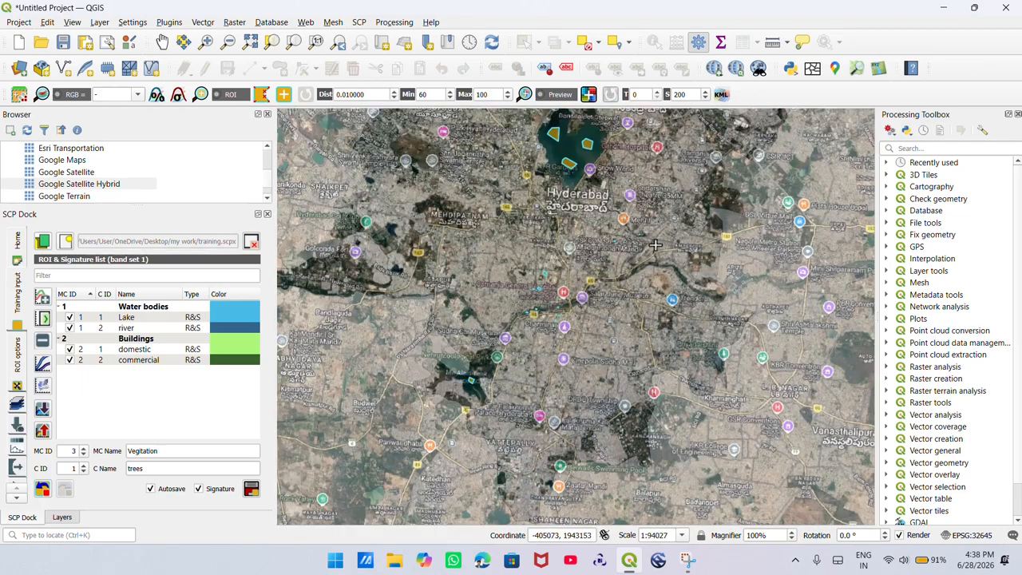
pyautogui.scroll(7, 650, 247)
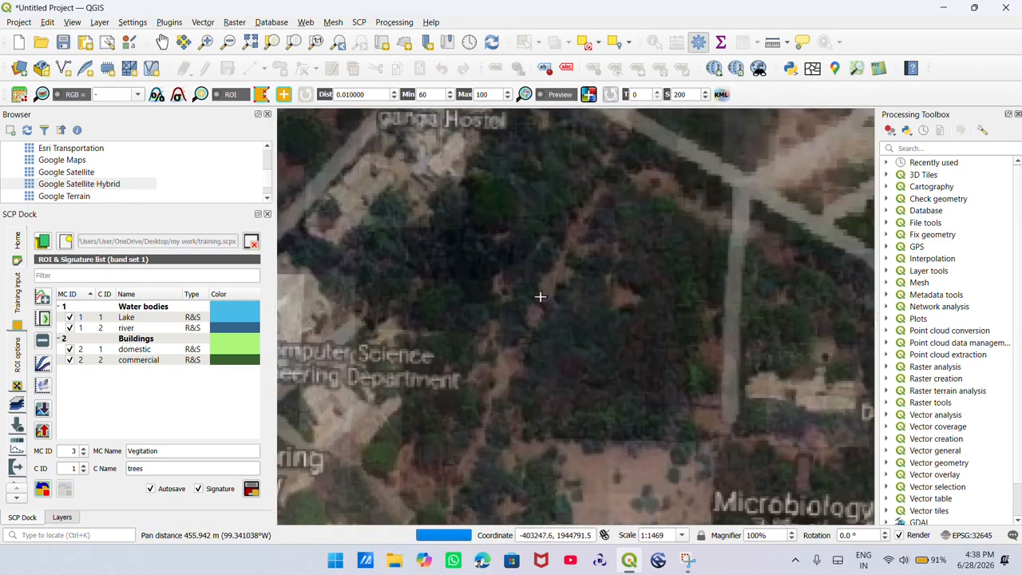
pyautogui.click(609, 234)
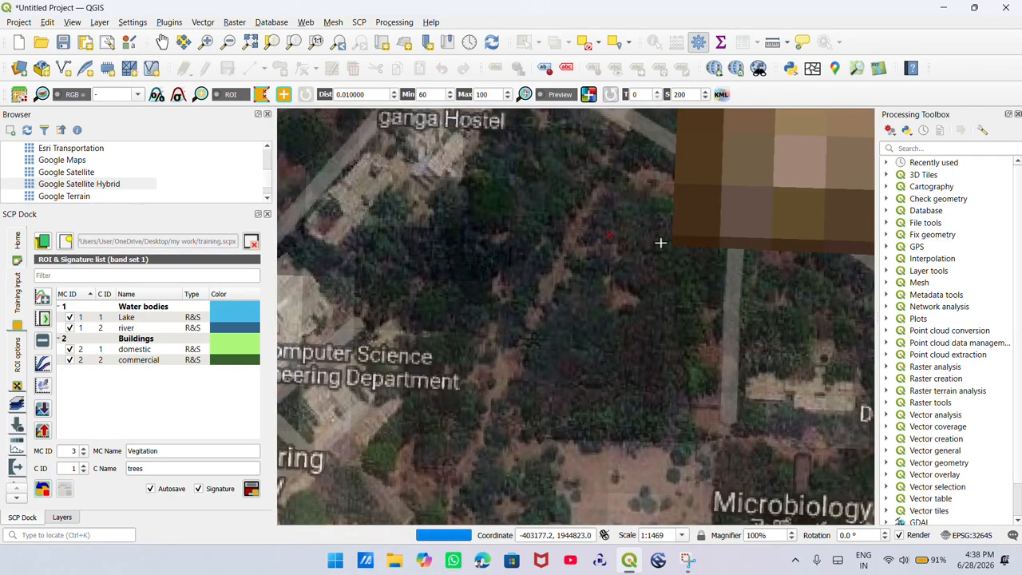
pyautogui.click(668, 245)
pyautogui.click(646, 360)
pyautogui.click(579, 335)
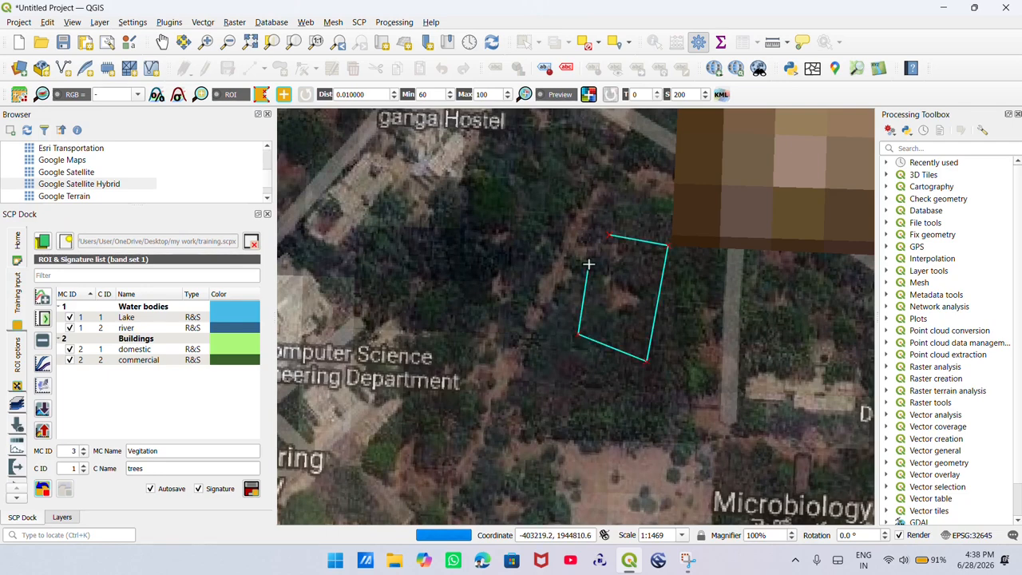
pyautogui.rightClick(588, 264)
# Step: Save the drawn ROI as class trees in macroclass 3 Vegitation, and set the next class name to crop
pyautogui.click(251, 490)
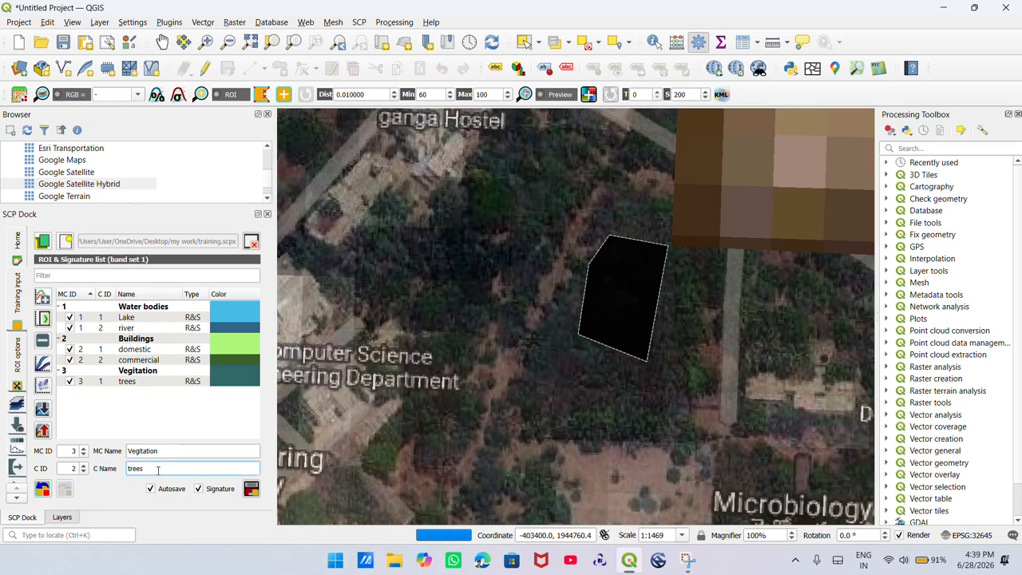
pyautogui.moveTo(158, 470); pyautogui.dragTo(121, 471)
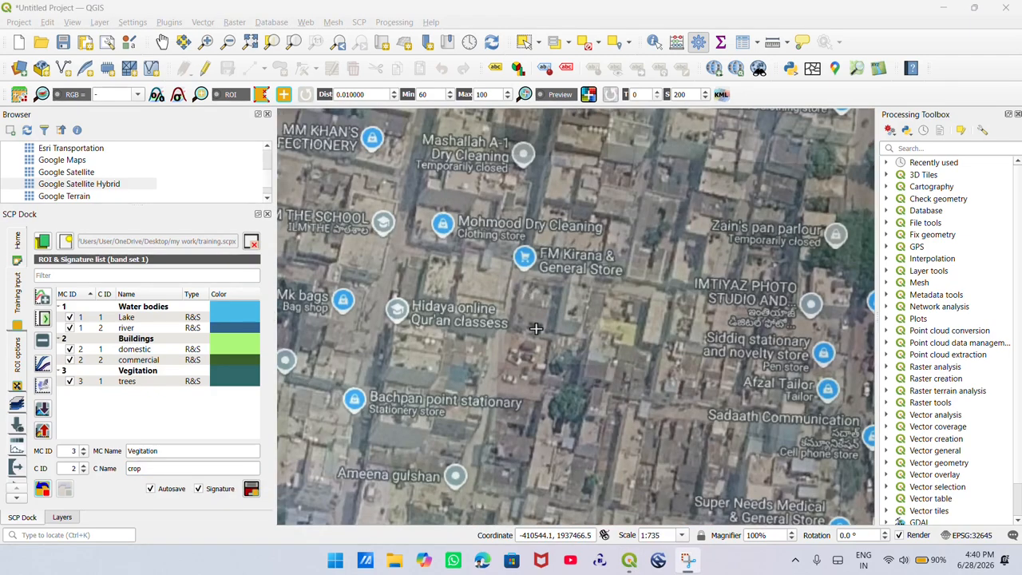
# Step: Select every Water bodies, Buildings and Vegitation entry in the ROI & Signature list and calculate their signatures
pyautogui.click(176, 341)
pyautogui.keyDown('ctrl'); pyautogui.click(172, 371); pyautogui.keyUp('ctrl')
pyautogui.click(195, 308)
pyautogui.keyDown('ctrl'); pyautogui.click(180, 383); pyautogui.keyUp('ctrl')
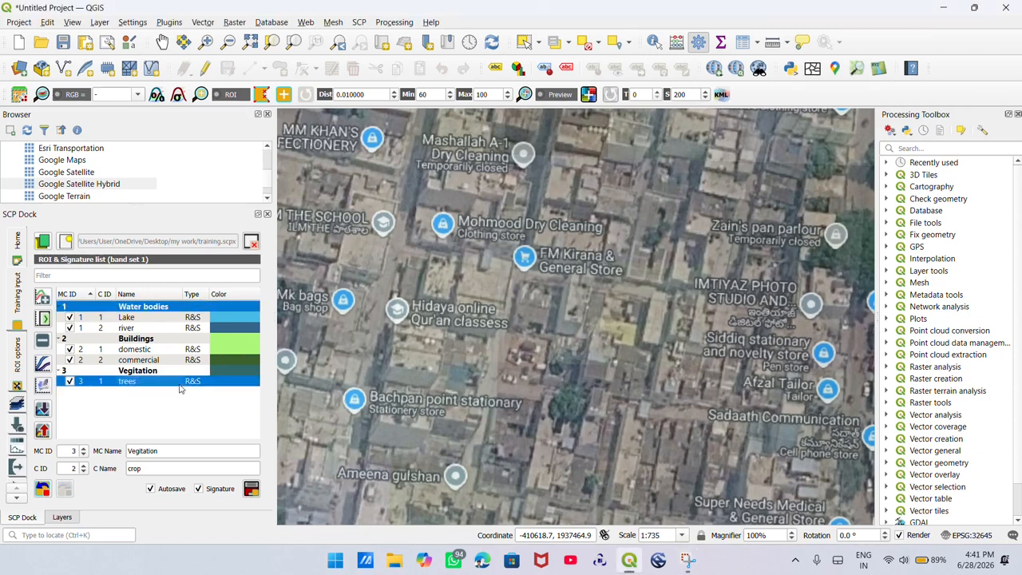
pyautogui.keyDown('ctrl'); pyautogui.click(181, 370); pyautogui.keyUp('ctrl')
pyautogui.keyDown('ctrl'); pyautogui.click(181, 360); pyautogui.keyUp('ctrl')
pyautogui.keyDown('ctrl'); pyautogui.click(182, 349); pyautogui.keyUp('ctrl')
pyautogui.keyDown('ctrl'); pyautogui.click(181, 339); pyautogui.keyUp('ctrl')
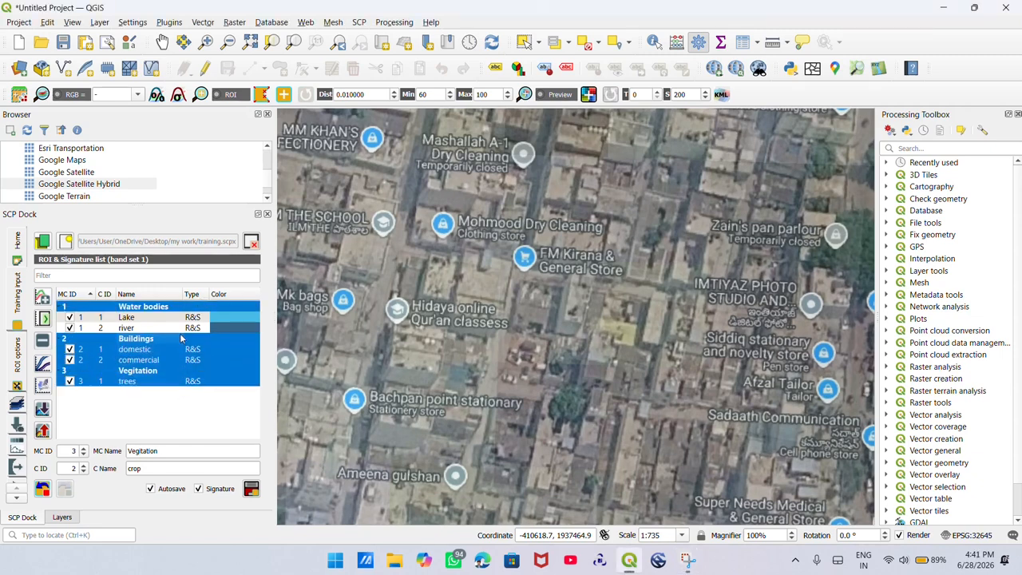
pyautogui.keyDown('ctrl'); pyautogui.click(181, 327); pyautogui.keyUp('ctrl')
pyautogui.keyDown('ctrl'); pyautogui.click(180, 317); pyautogui.keyUp('ctrl')
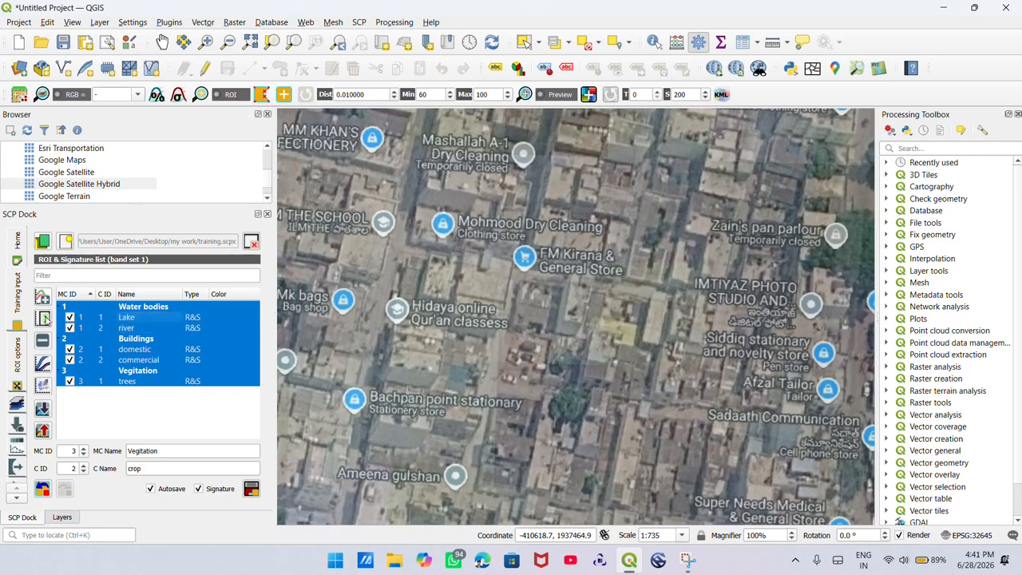
pyautogui.click(44, 317)
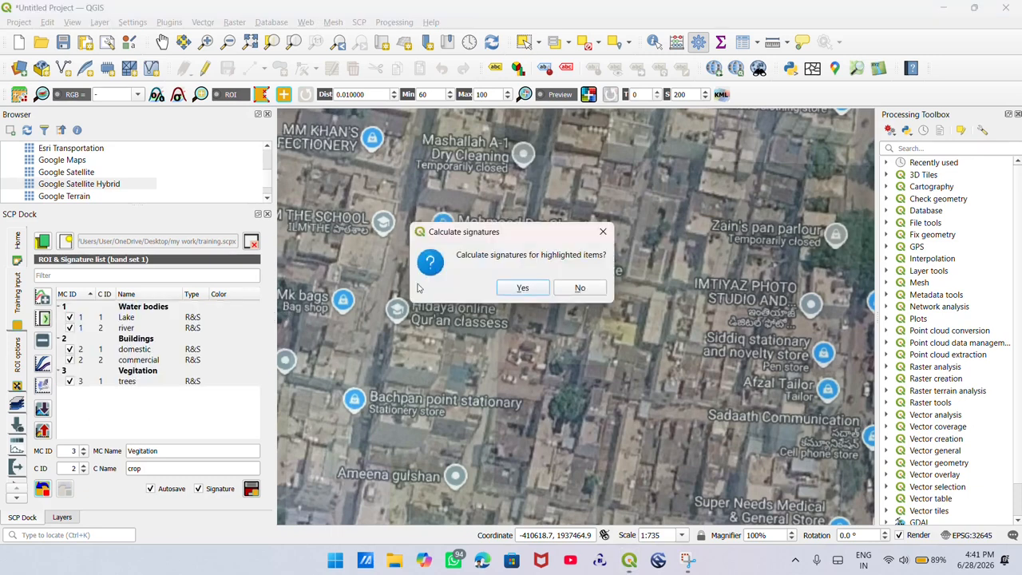
pyautogui.click(502, 289)
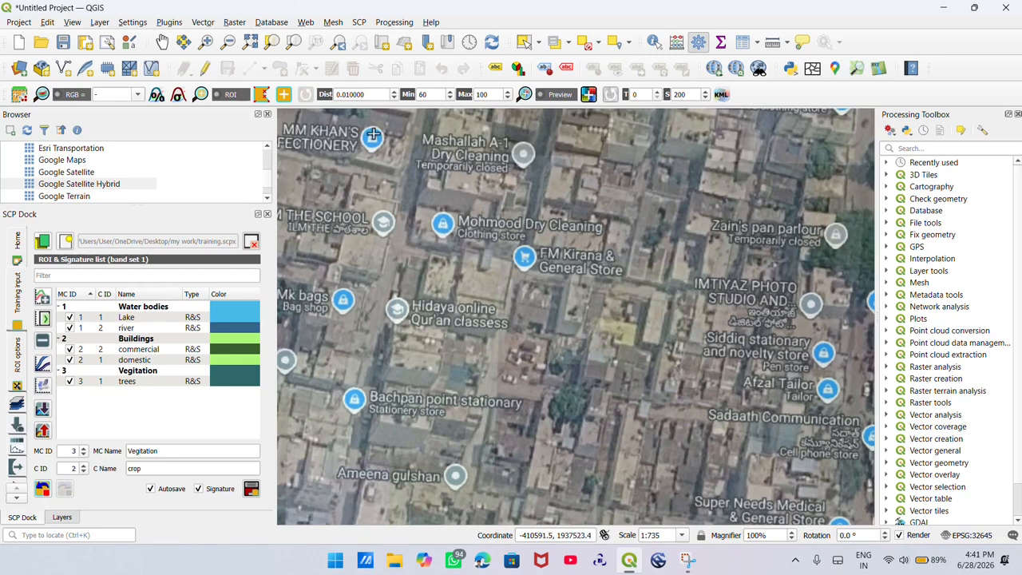
# Step: Open the Semi-Automatic Classification Plugin's band processing Classification tool for band set 1
pyautogui.click(399, 23)
pyautogui.click(378, 24)
pyautogui.click(359, 23)
pyautogui.moveTo(400, 118)
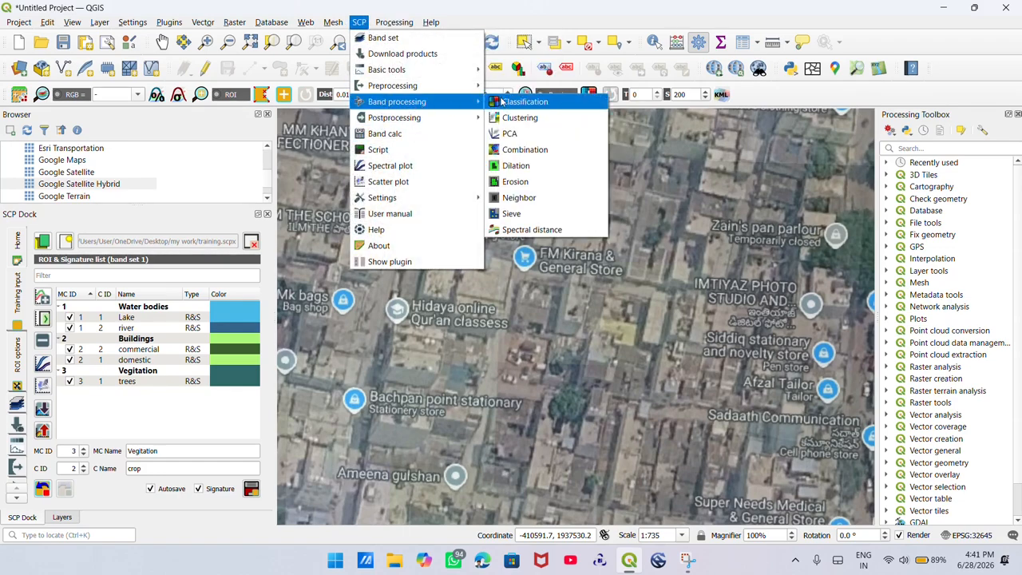
pyautogui.click(523, 101)
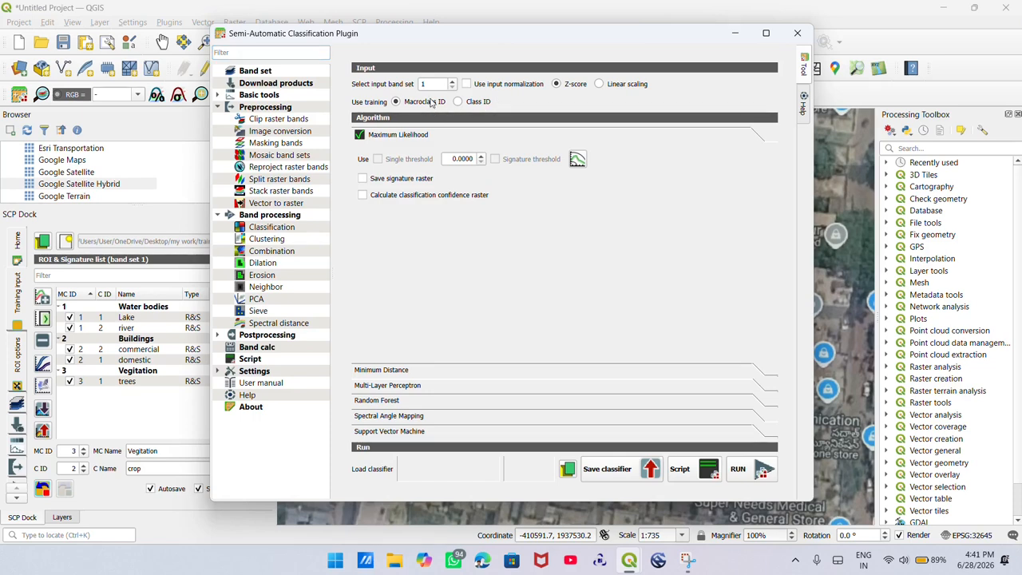
pyautogui.click(475, 104)
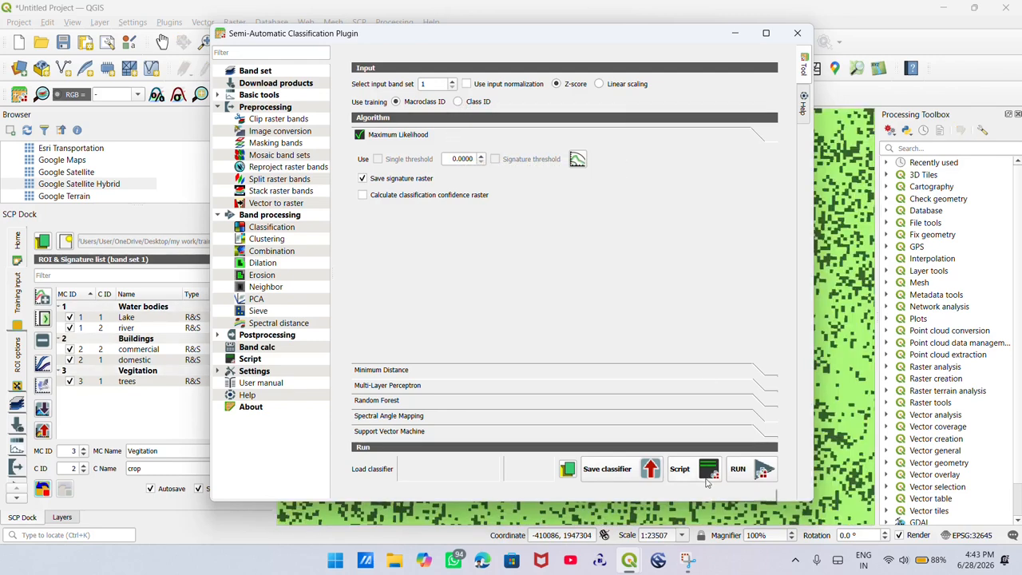
# Step: Run the Maximum Likelihood classification by Macroclass ID, saving the result as output in the my work folder
pyautogui.click(739, 470)
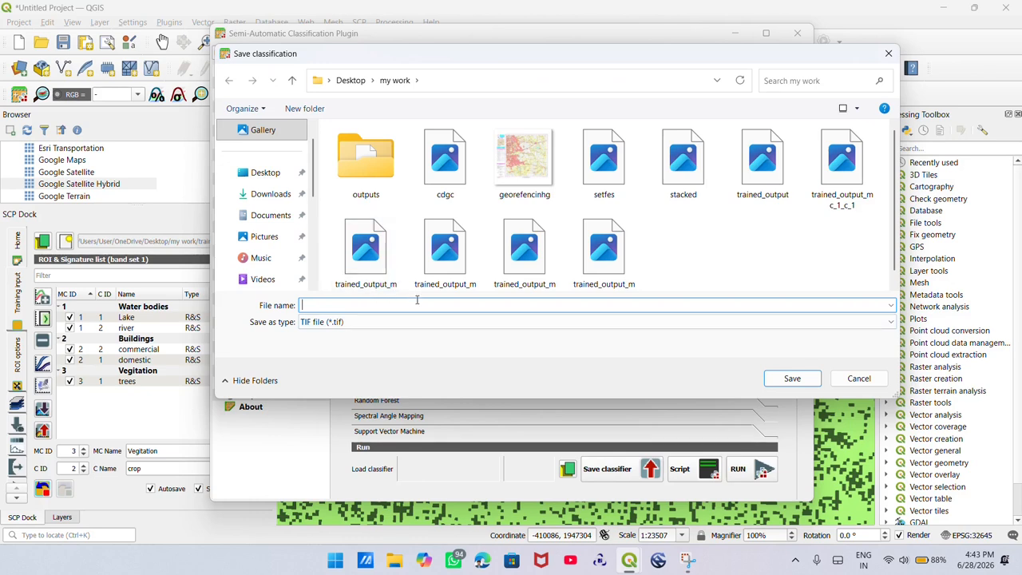
pyautogui.write('outp')
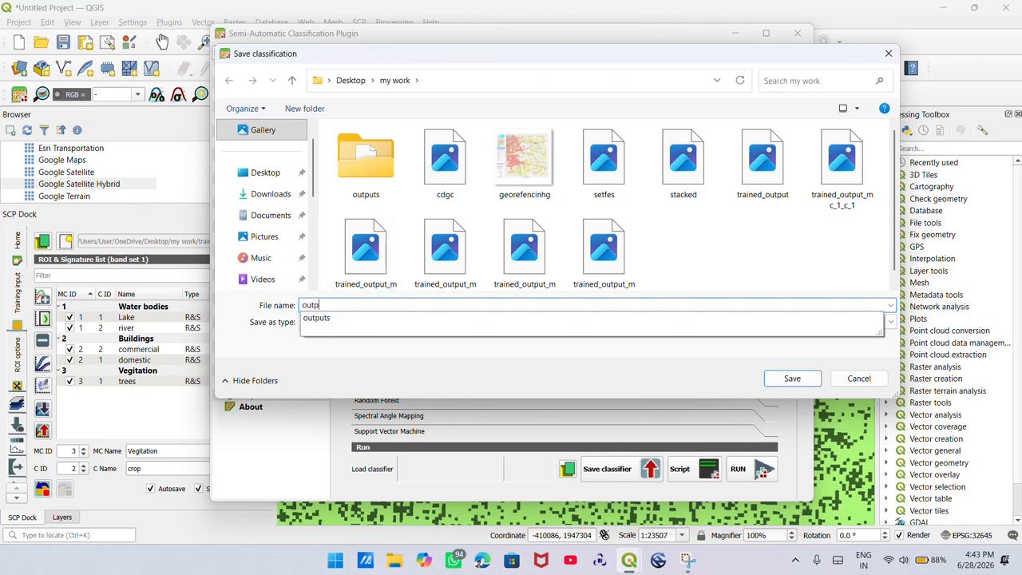
pyautogui.write('ut')
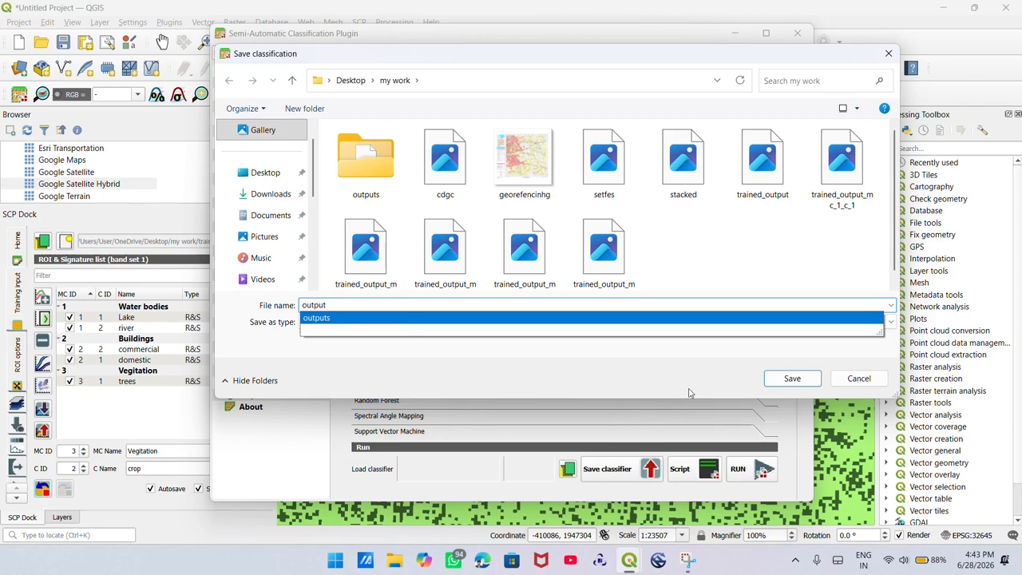
pyautogui.click(768, 378)
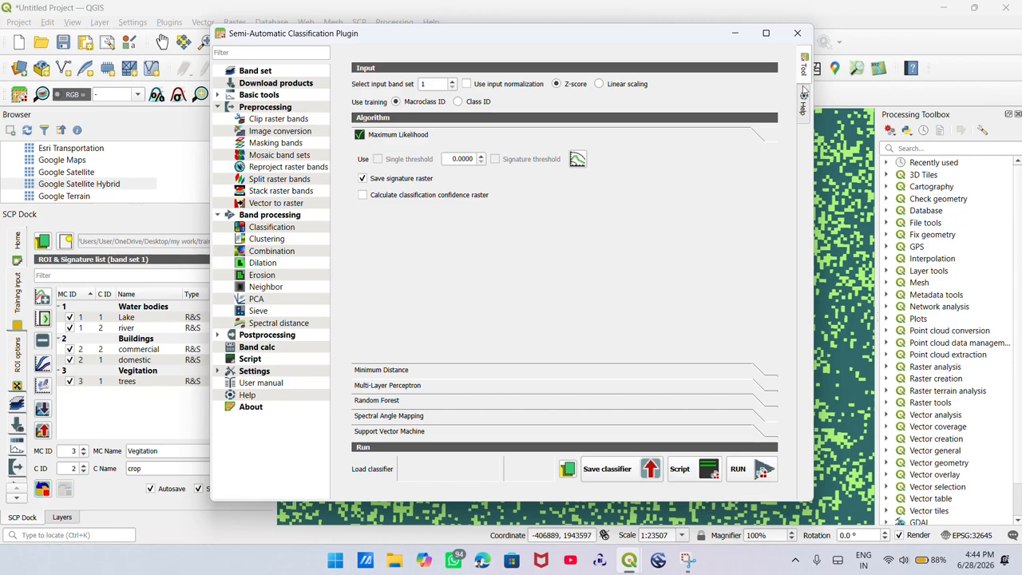
# Step: Close the classification tool and examine the classified output over Hyderabad along with its legend classes
pyautogui.click(797, 39)
pyautogui.scroll(-3, 699, 351)
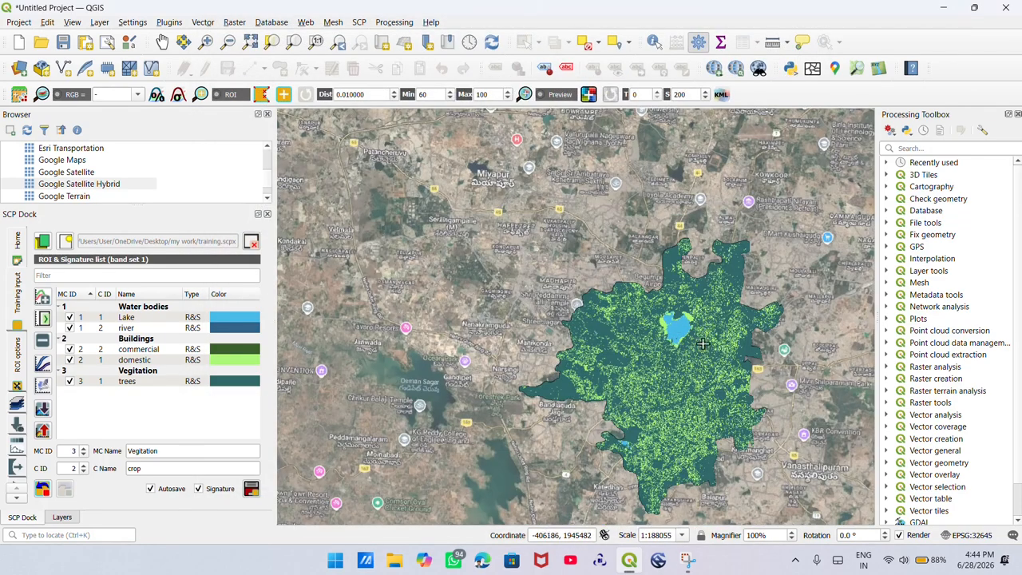
pyautogui.moveTo(704, 344); pyautogui.dragTo(653, 288)
pyautogui.click(62, 518)
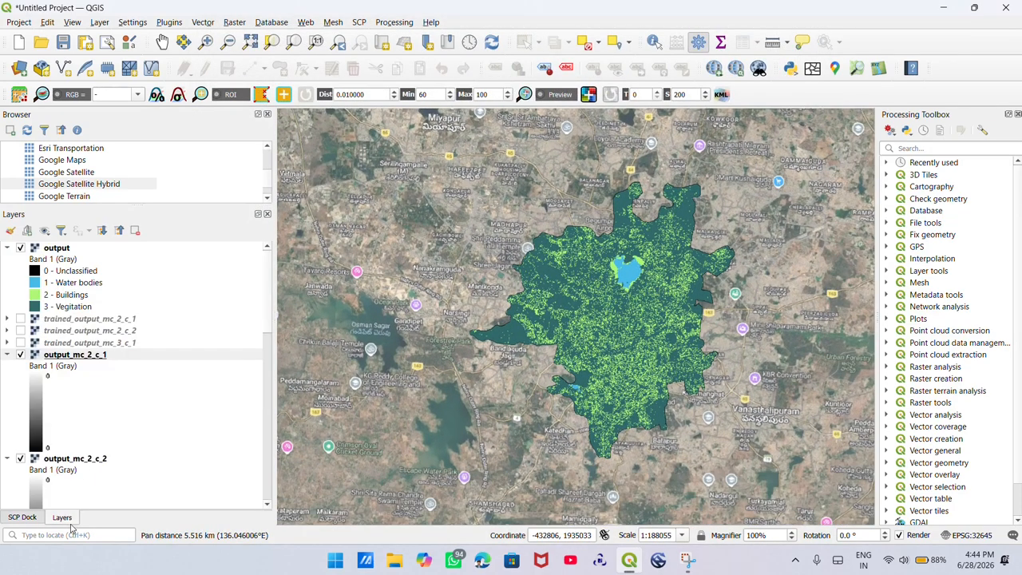
pyautogui.scroll(-6, 57, 335)
pyautogui.scroll(6, 27, 313)
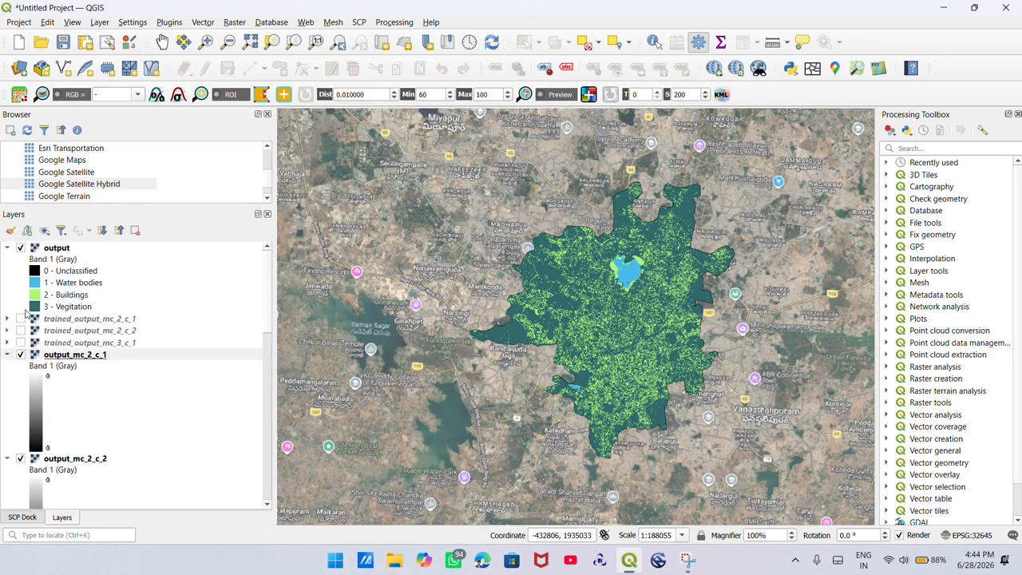
# Step: Collapse all layers and remove the trained_output_mc and output_mc signature rasters, keeping the output layer
pyautogui.click(119, 230)
pyautogui.scroll(-1, 76, 431)
pyautogui.scroll(1, 115, 390)
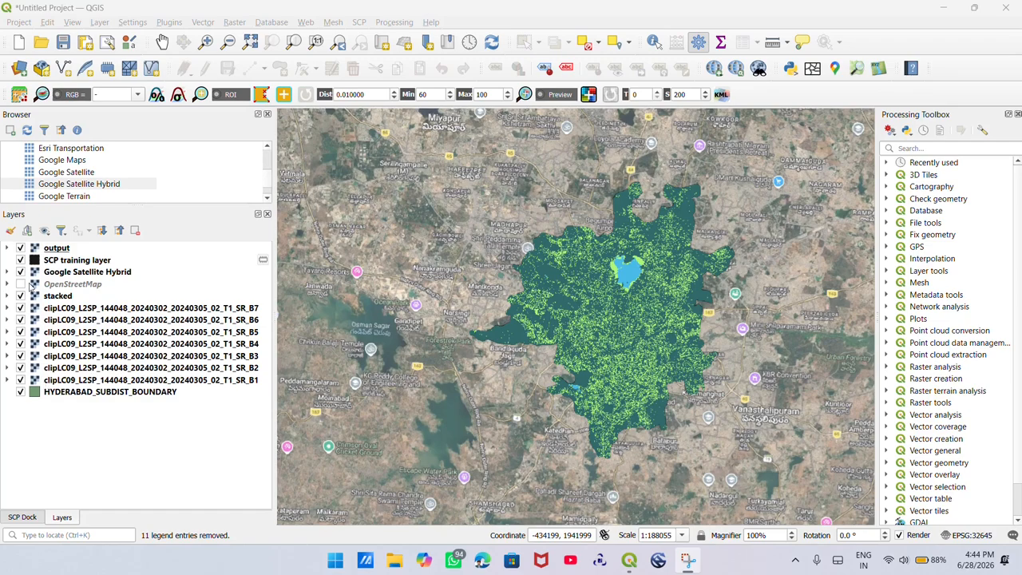
# Step: Hide the Google Satellite Hybrid layer and inspect the classified output raster around the lake
pyautogui.click(20, 272)
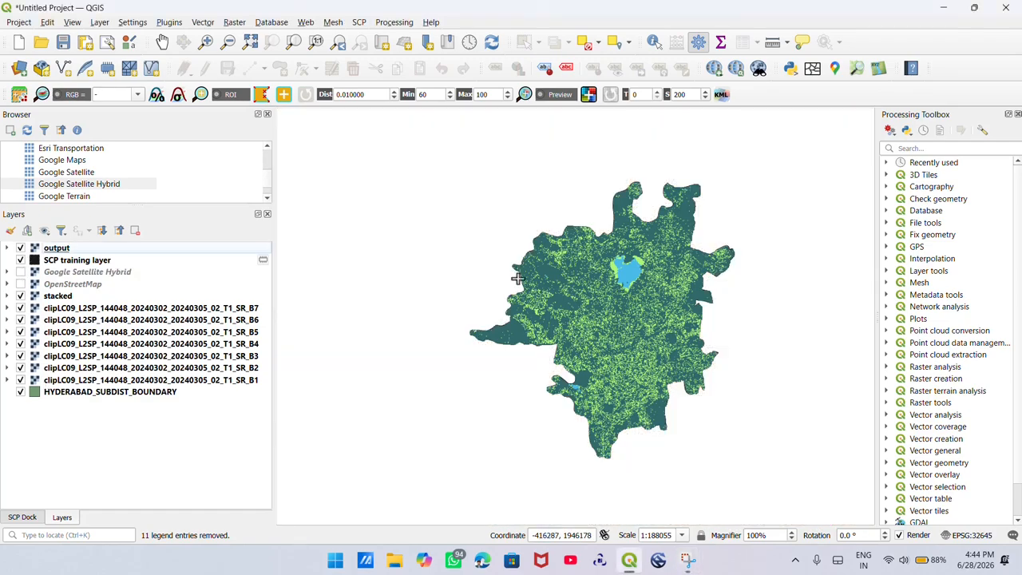
pyautogui.scroll(2, 642, 296)
pyautogui.scroll(-2, 641, 295)
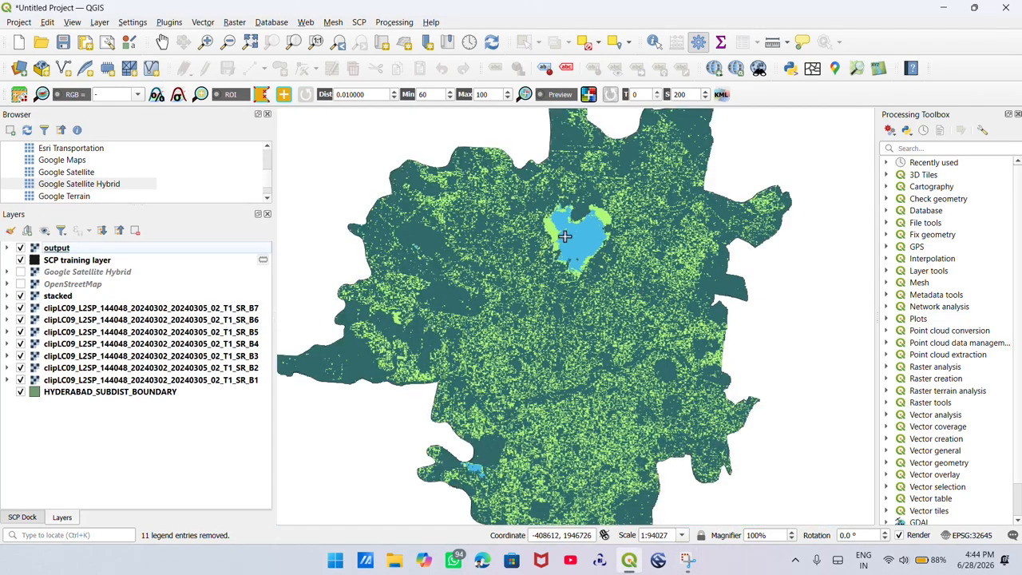
# Step: Expand the output layer's legend and review its Unclassified, Water bodies, Buildings and Vegitation classes against the map
pyautogui.scroll(2, 548, 284)
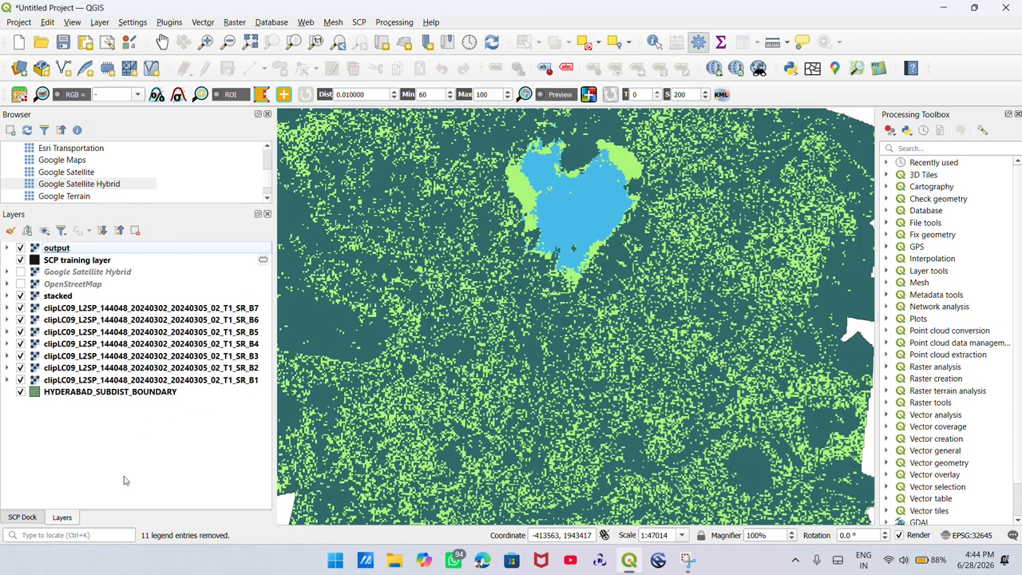
pyautogui.click(71, 249)
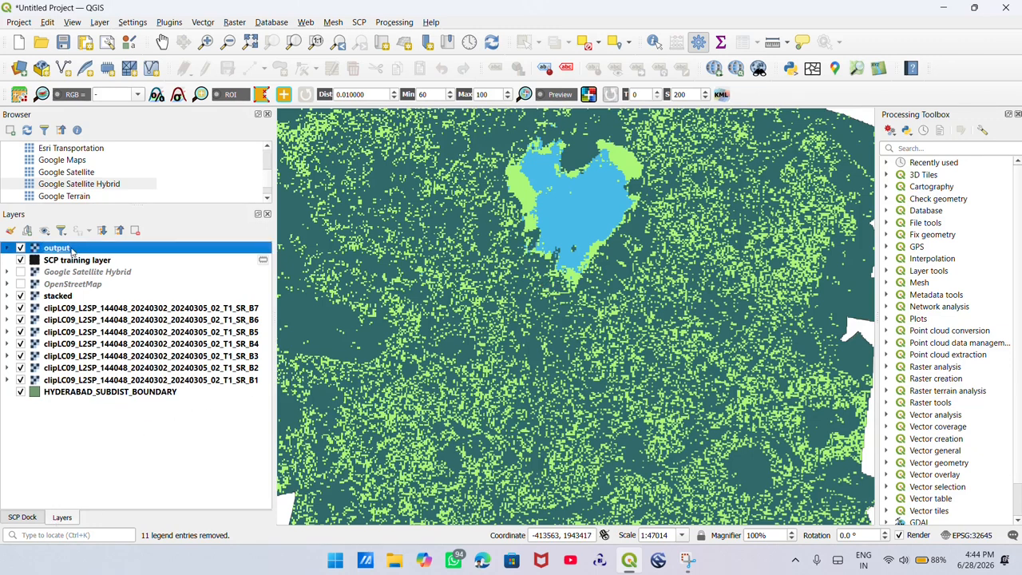
pyautogui.click(8, 248)
pyautogui.click(80, 282)
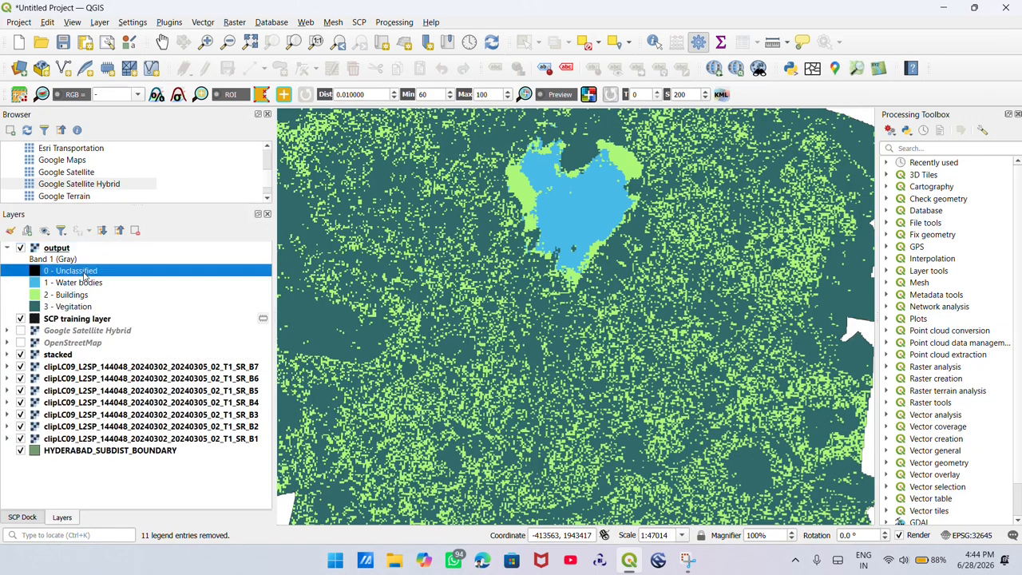
pyautogui.click(83, 293)
pyautogui.click(82, 304)
pyautogui.click(82, 298)
pyautogui.click(83, 285)
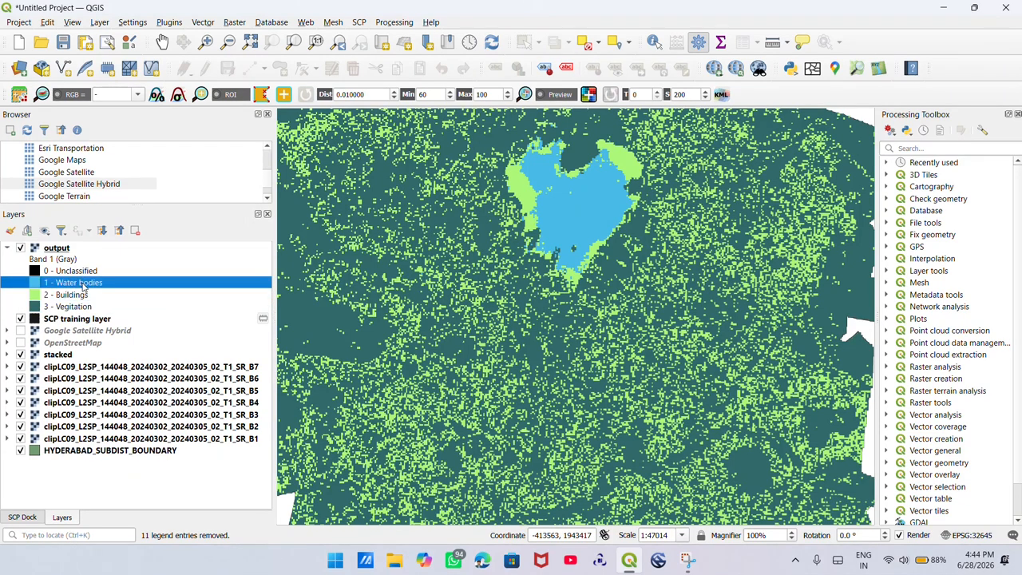
pyautogui.click(85, 272)
pyautogui.click(85, 261)
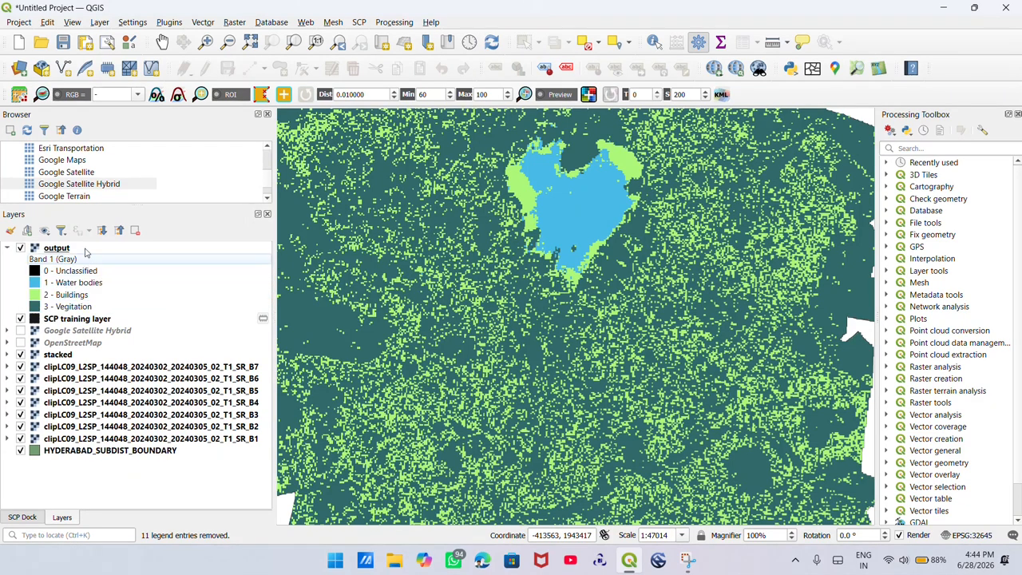
# Step: In the output layer's symbology, recolour the Buildings class to tan (#d1b377) and apply the change
pyautogui.doubleClick(87, 249)
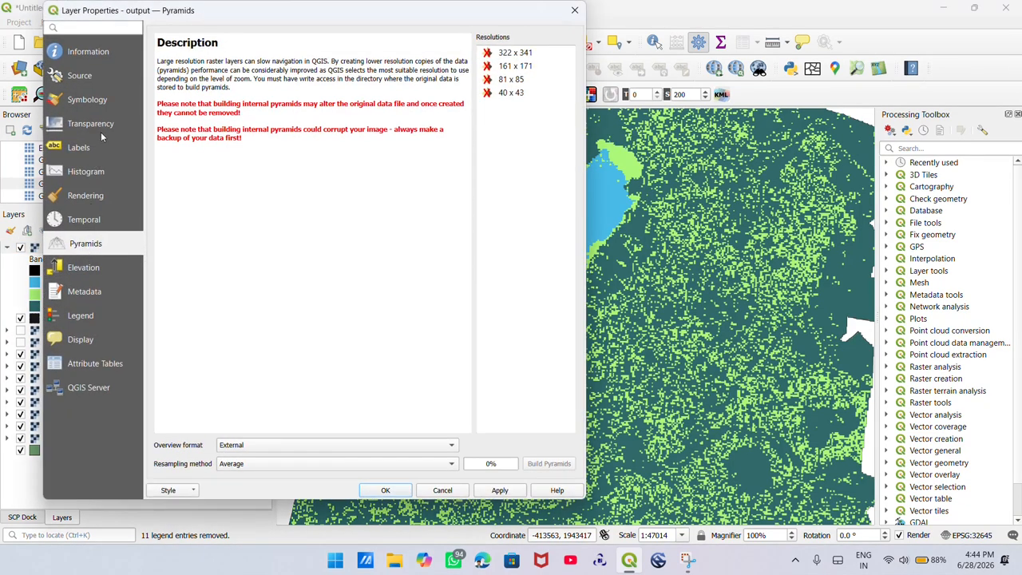
pyautogui.click(102, 100)
pyautogui.click(300, 126)
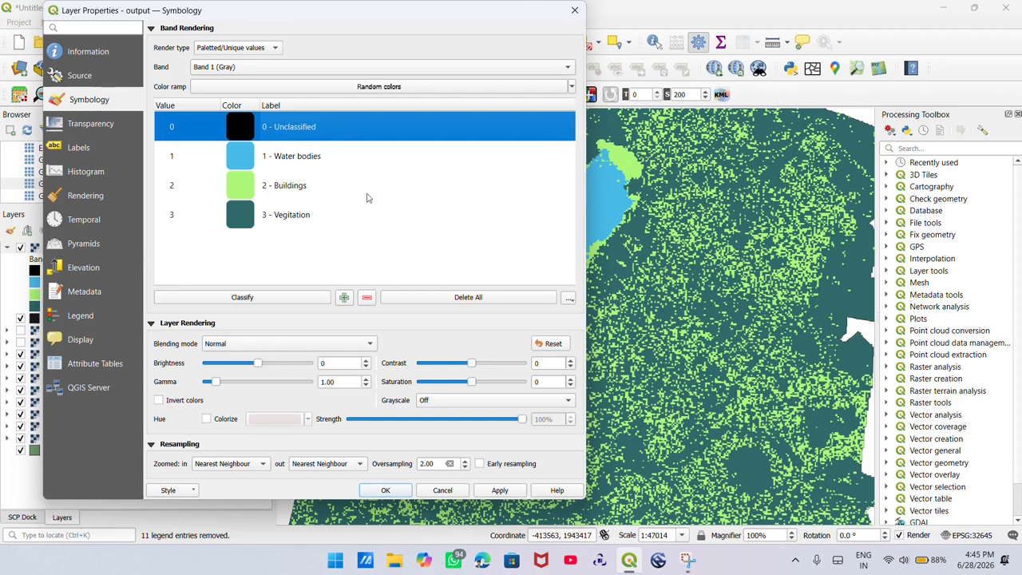
pyautogui.click(357, 163)
pyautogui.click(349, 190)
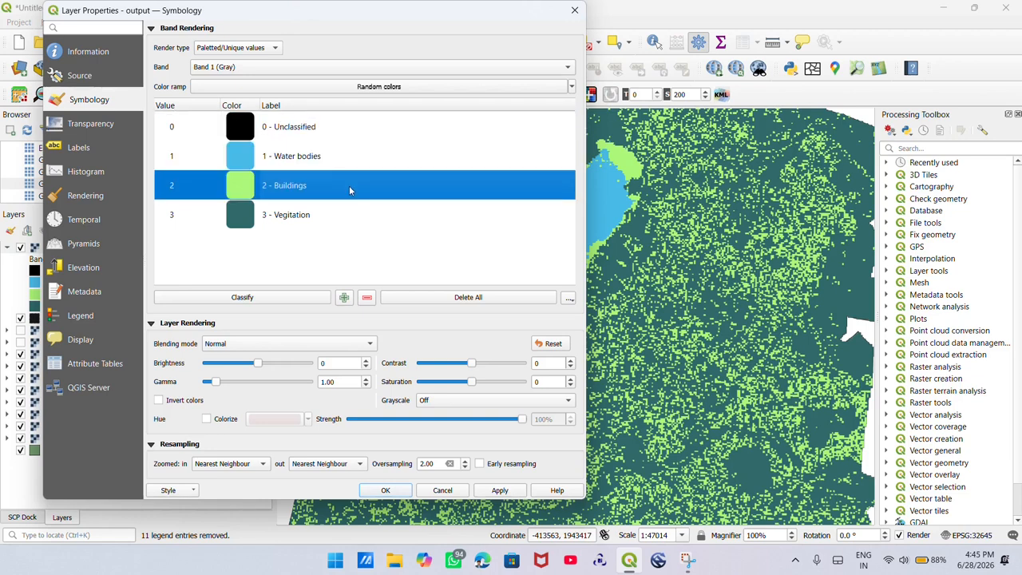
pyautogui.doubleClick(341, 195)
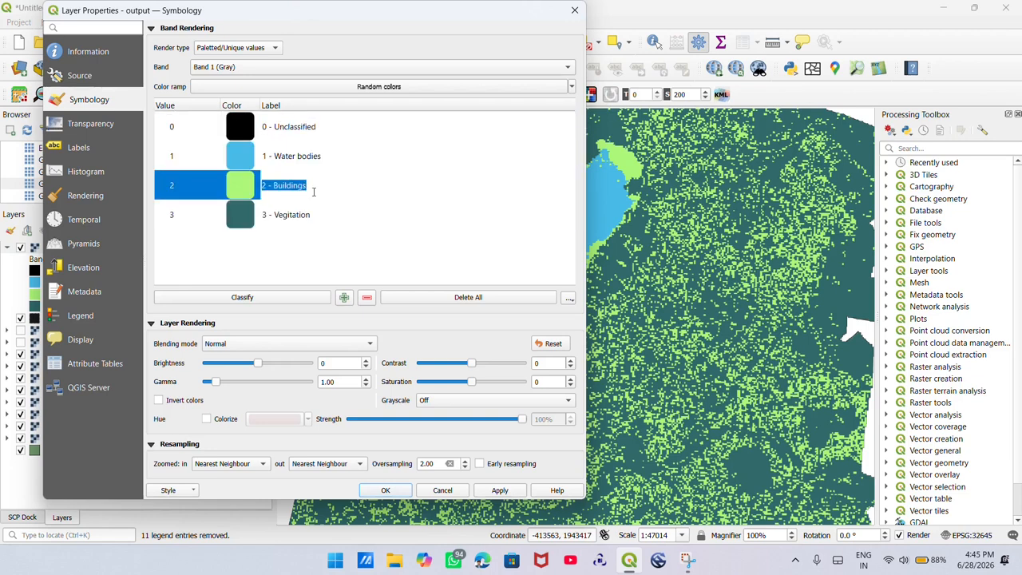
pyautogui.doubleClick(234, 195)
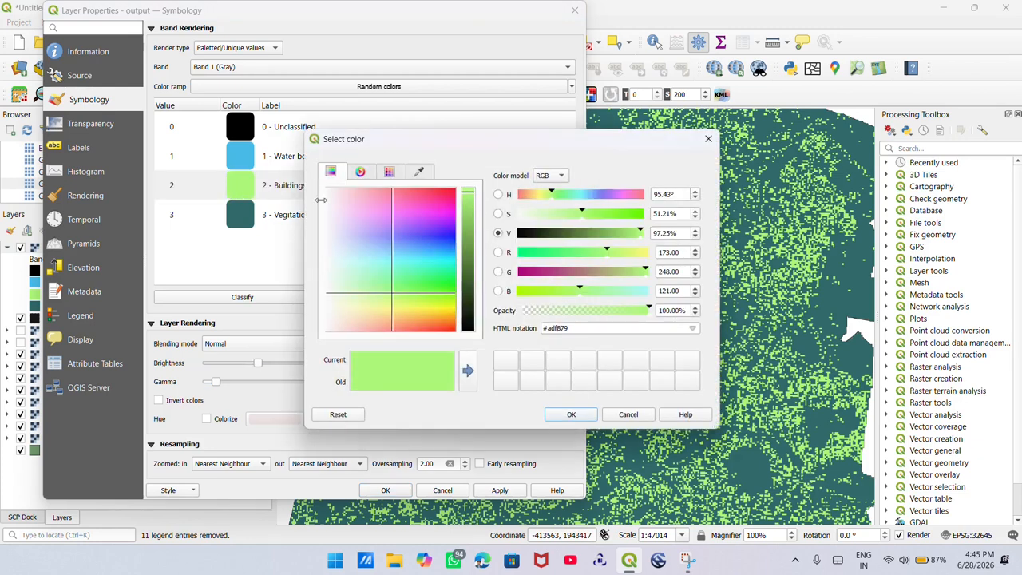
pyautogui.moveTo(394, 292); pyautogui.dragTo(383, 319)
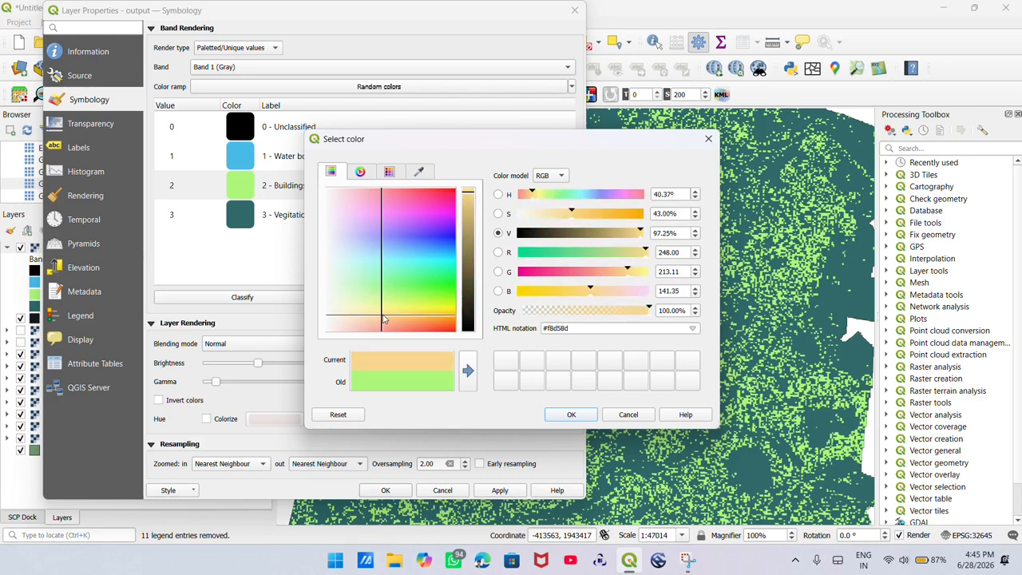
pyautogui.click(469, 214)
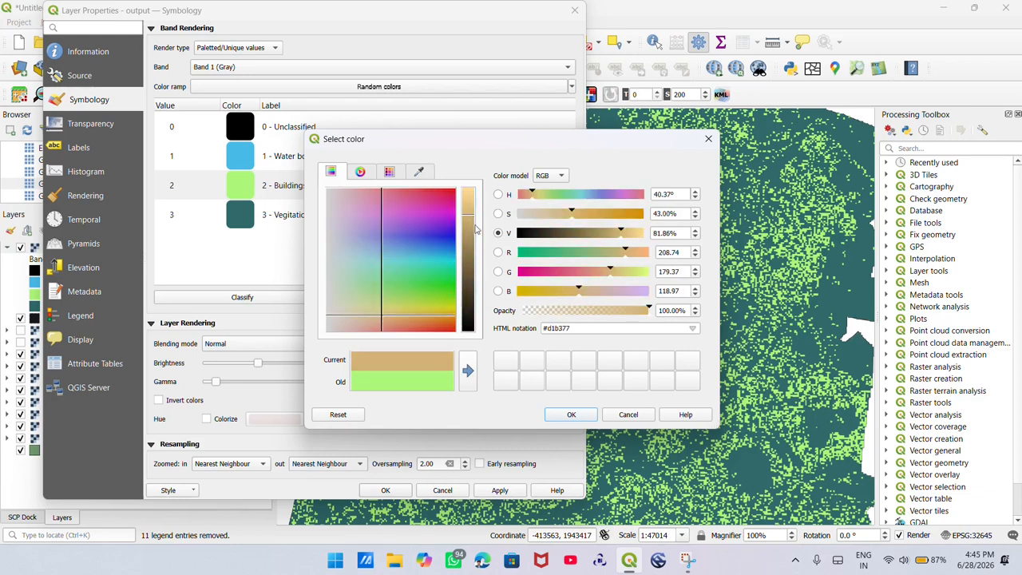
pyautogui.click(570, 413)
pyautogui.click(499, 490)
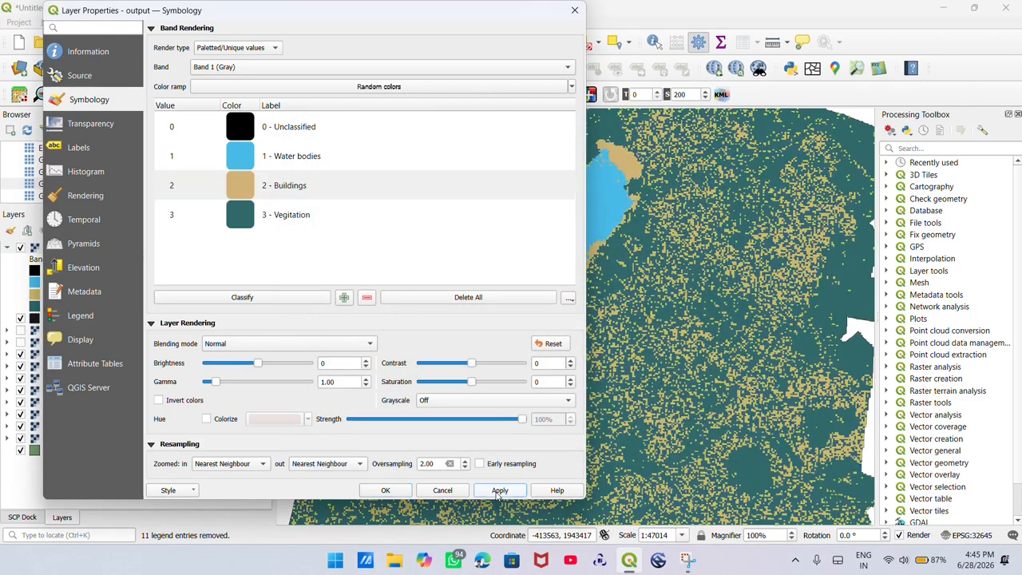
pyautogui.click(391, 490)
# Step: Inspect the recoloured classification around the lake and across the Hyderabad boundary
pyautogui.scroll(-1, 577, 288)
pyautogui.scroll(1, 577, 288)
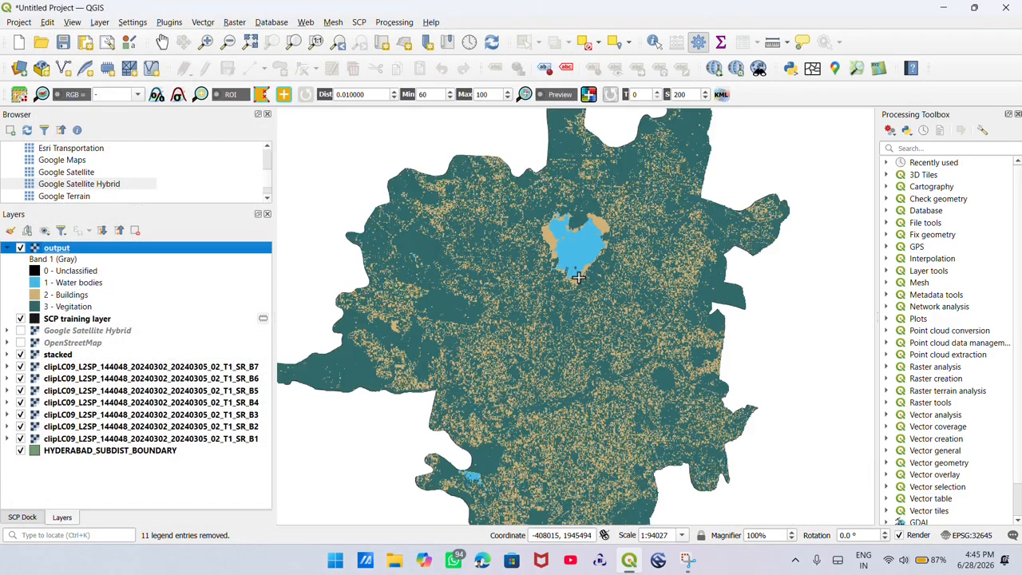
pyautogui.scroll(-2, 583, 319)
pyautogui.moveTo(593, 283); pyautogui.dragTo(573, 298)
pyautogui.scroll(2, 573, 298)
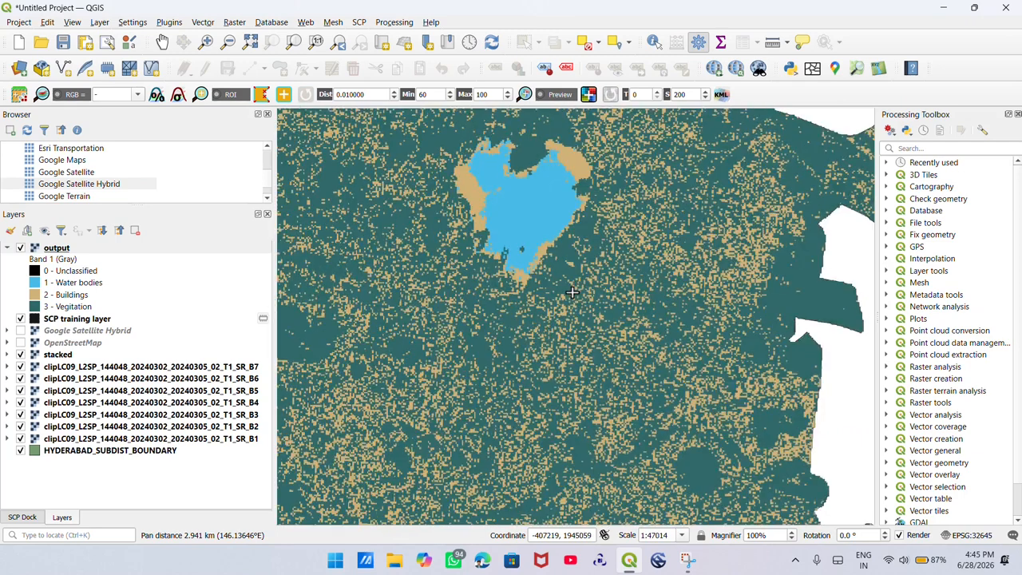
pyautogui.scroll(-1, 534, 283)
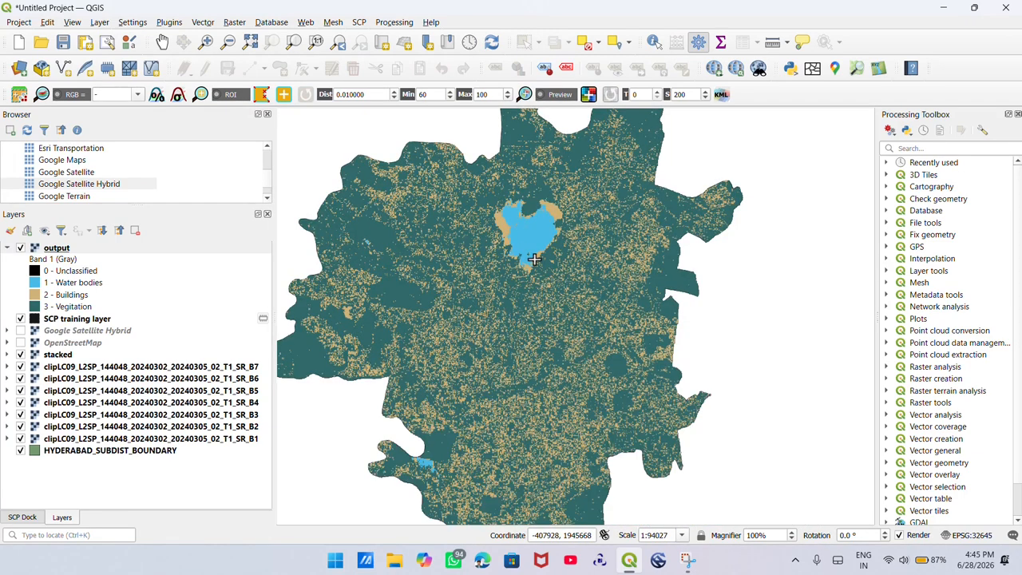